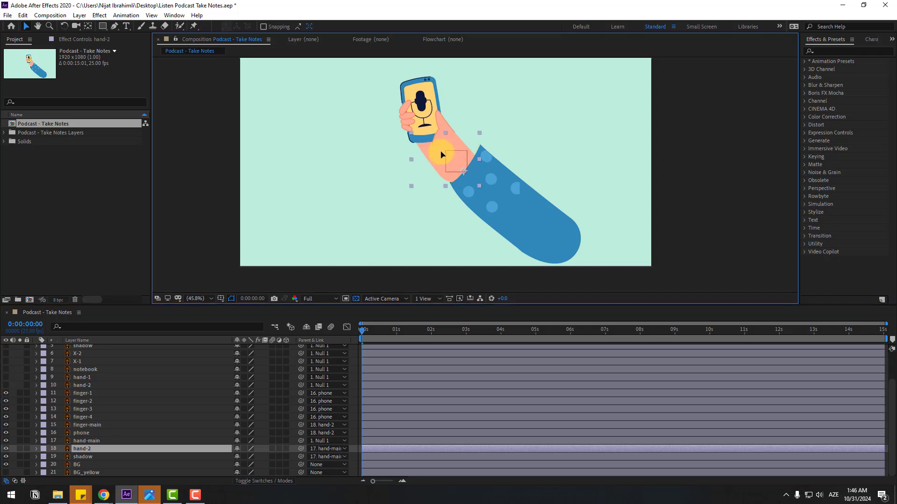
- Undo the last move of the hand-2 layer
{"action": "key", "text": "ctrl+z"}
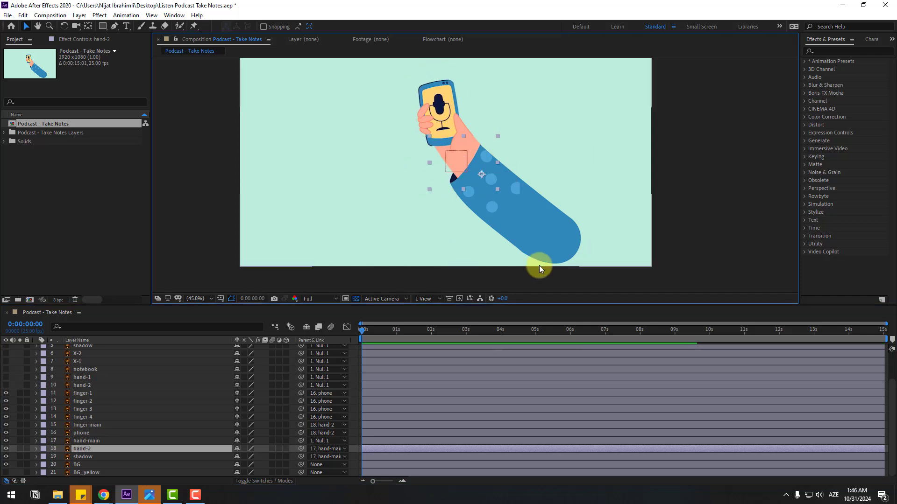
- Scale the hand-main layer to 128% and move the arm down toward the composition's lower-right corner so the sleeve runs off the frame
{"action": "left_click", "coordinate": [552, 246]}
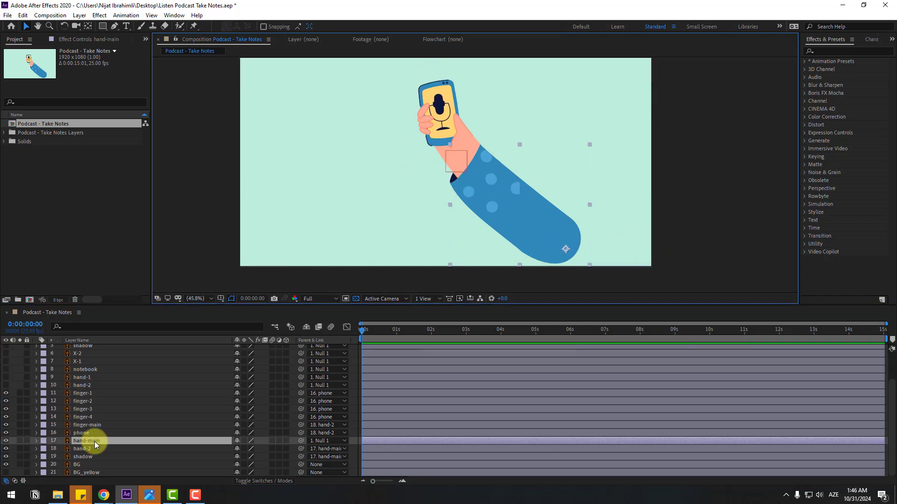
{"action": "key", "text": "s"}
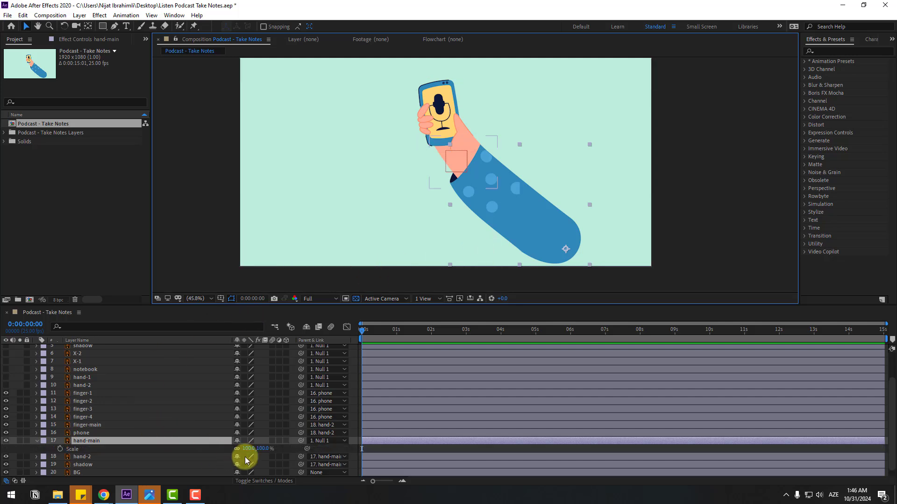
{"action": "left_click_drag", "start_coordinate": [245, 449], "coordinate": [261, 448]}
{"action": "left_click_drag", "start_coordinate": [545, 221], "coordinate": [655, 273]}
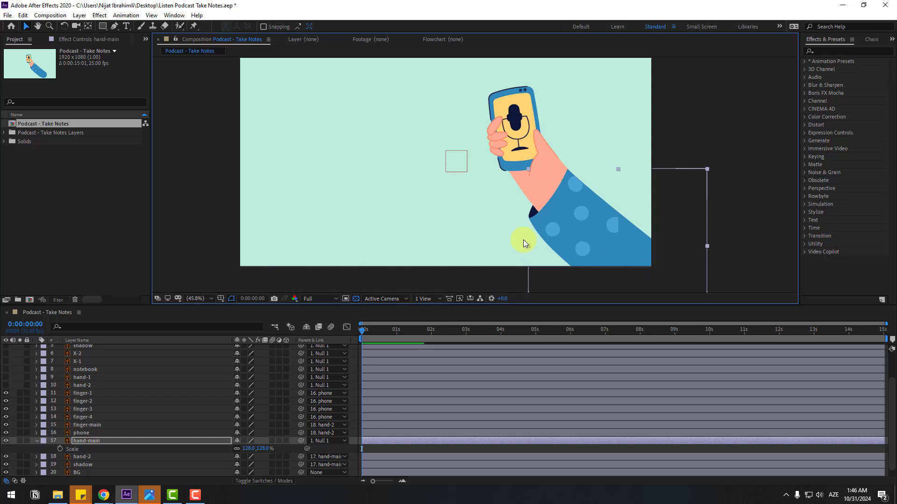
- Start a rotation animation on hand-main with a keyframe of -50° at 0:00:00:00
{"action": "left_click", "coordinate": [80, 441]}
{"action": "key", "text": "r"}
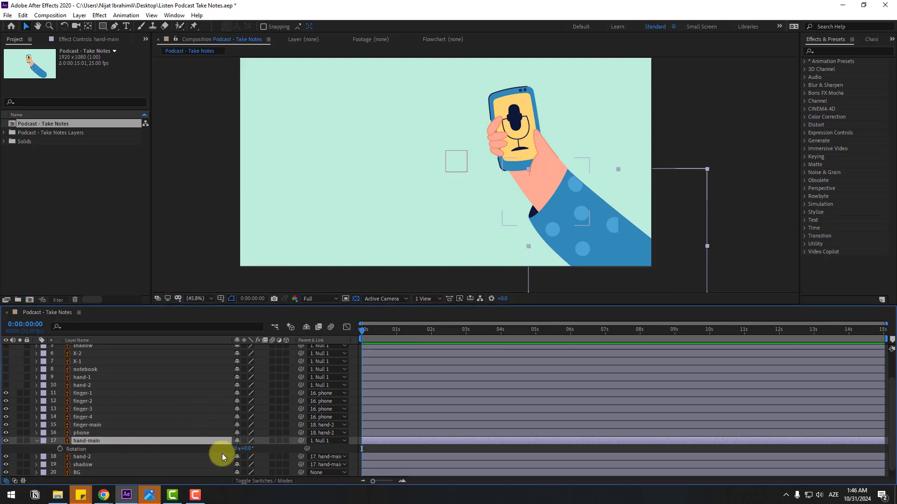
{"action": "left_click_drag", "start_coordinate": [249, 453], "coordinate": [230, 456]}
{"action": "left_click", "coordinate": [61, 451]}
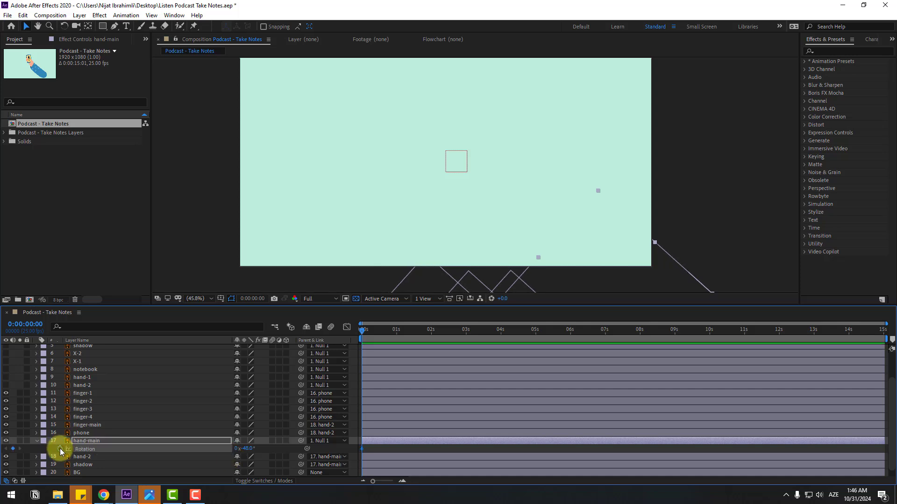
{"action": "left_click", "coordinate": [255, 451]}
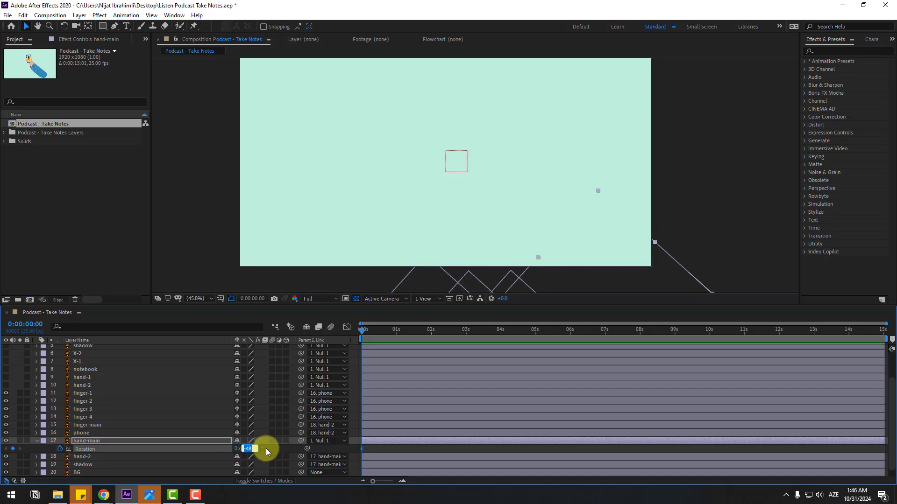
{"action": "type", "text": "-50"}
{"action": "key", "text": "Return"}
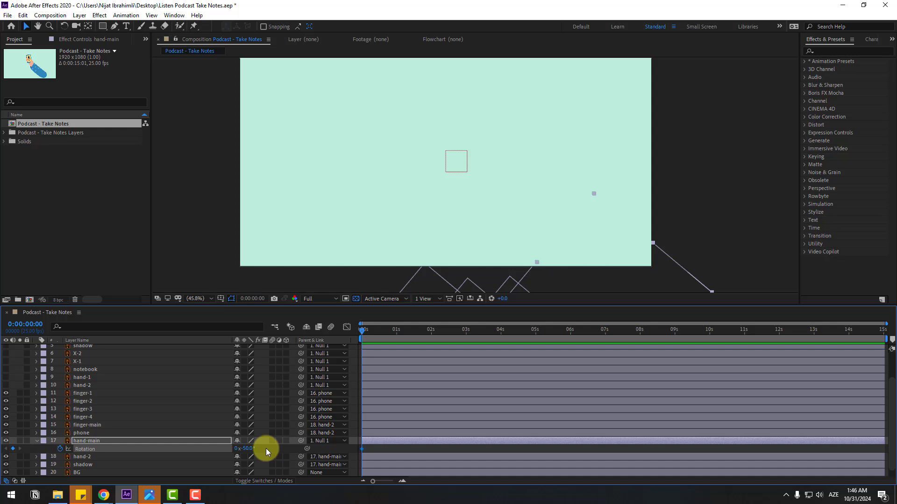
- Add hand-main rotation keyframes of 20° at 0:00:00:10 and -10° at 0:00:00:20
{"action": "key", "text": "shift+Page_Down"}
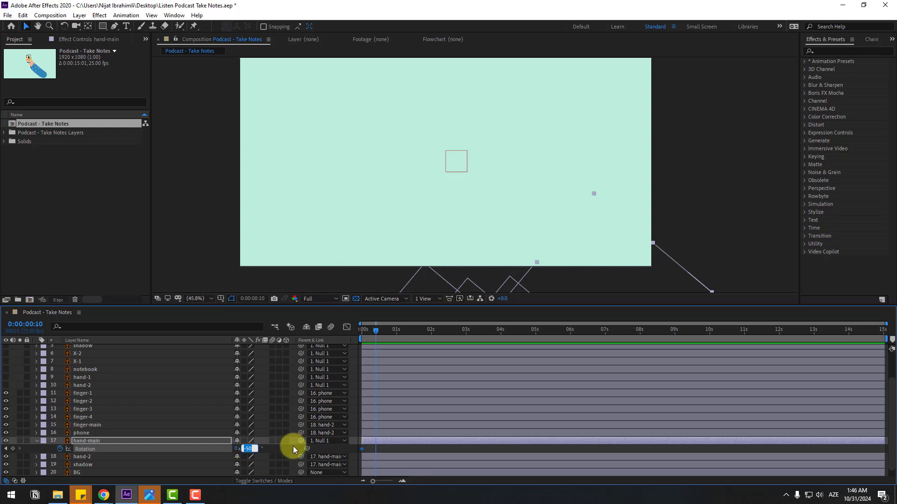
{"action": "type", "text": "20"}
{"action": "key", "text": "Return"}
{"action": "scroll", "coordinate": [511, 131], "scroll_direction": "down", "scroll_amount": 2}
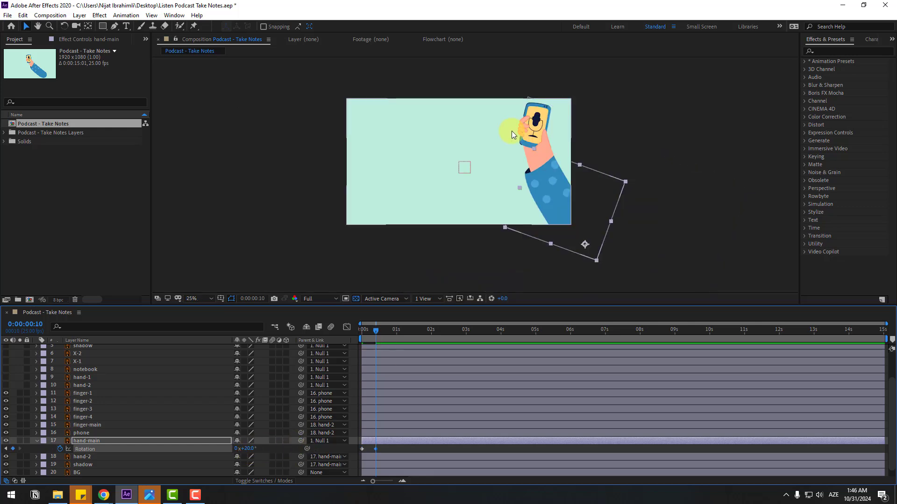
{"action": "left_click", "coordinate": [239, 448]}
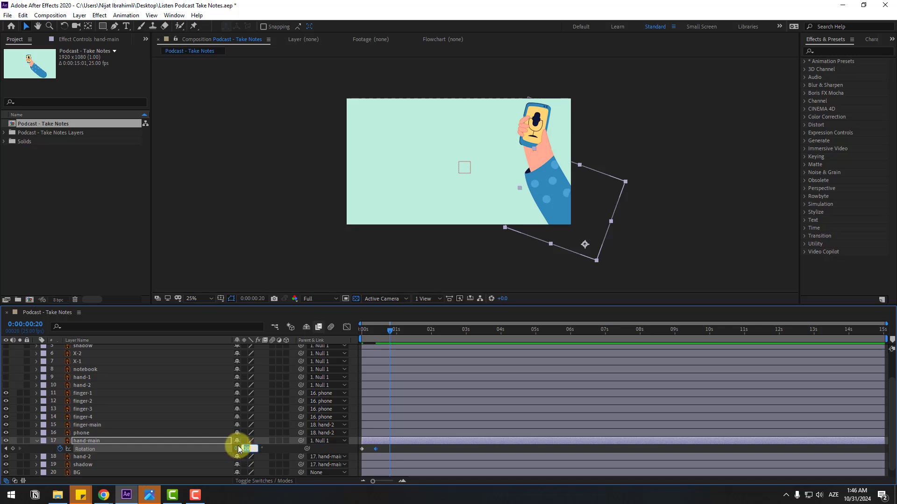
{"action": "type", "text": "-10"}
{"action": "key", "text": "Return"}
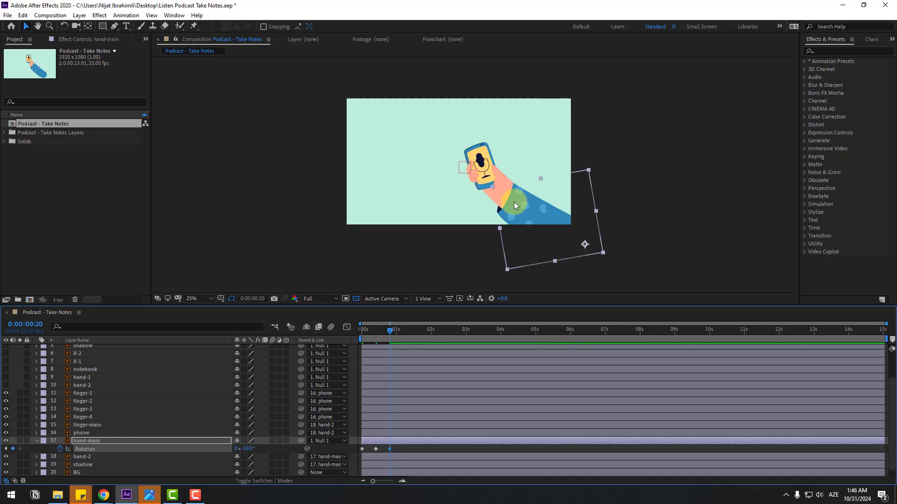
- Add hand-main rotation keyframes of 5° at 0:00:01:05 and -1° at 0:00:01:15
{"action": "scroll", "coordinate": [514, 202], "scroll_direction": "up", "scroll_amount": 2}
{"action": "key", "text": "shift+Page_Down"}
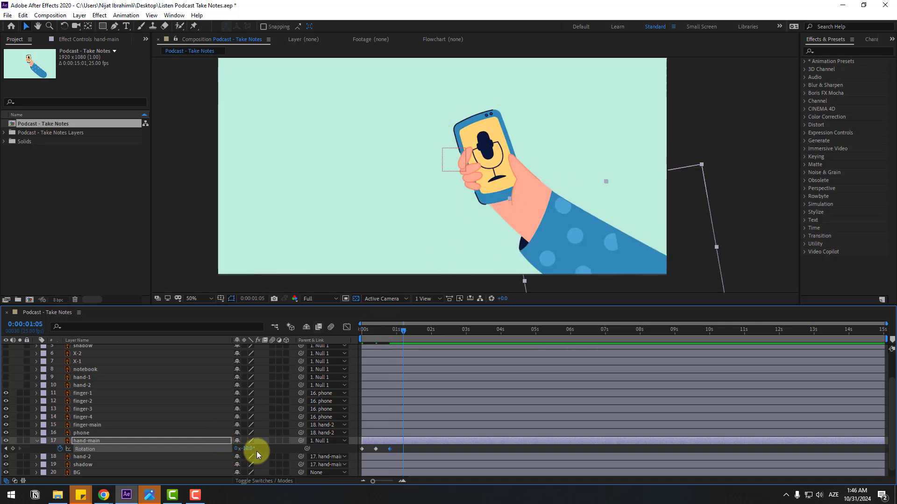
{"action": "left_click", "coordinate": [246, 449]}
{"action": "type", "text": "5"}
{"action": "key", "text": "Return"}
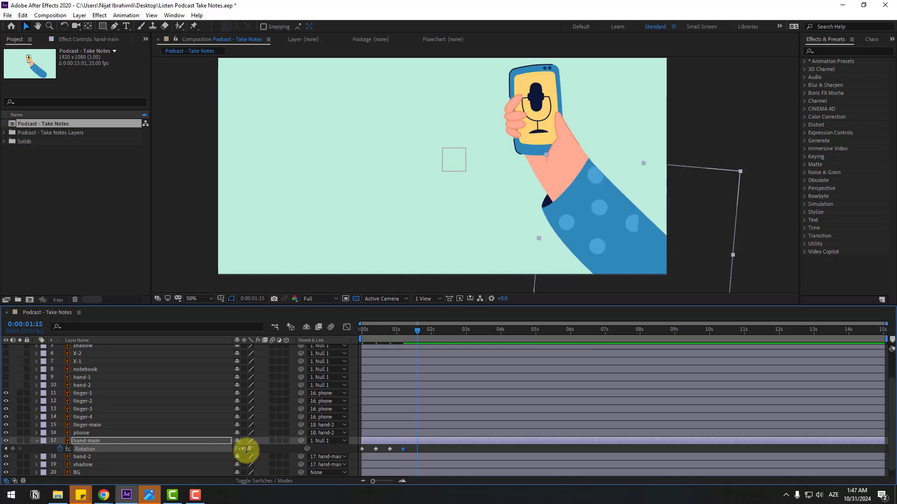
{"action": "left_click_drag", "start_coordinate": [246, 449], "coordinate": [247, 453]}
{"action": "type", "text": "-1"}
{"action": "key", "text": "Return"}
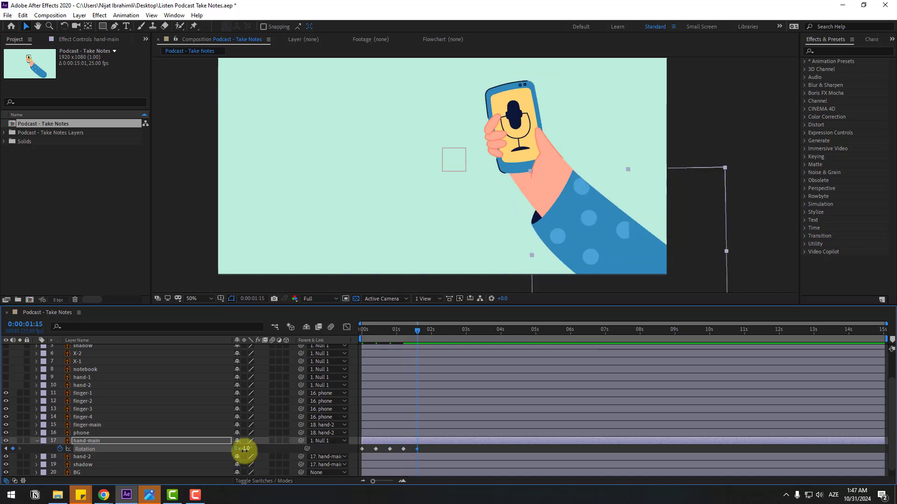
- Settle the hand-main swing with a rotation keyframe of 0° at 0:00:02:00
{"action": "left_click", "coordinate": [250, 457]}
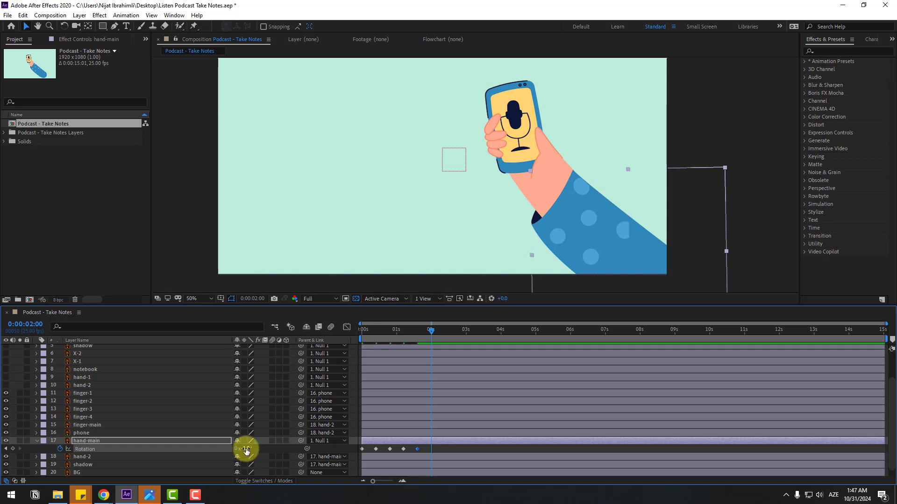
{"action": "left_click", "coordinate": [246, 449]}
{"action": "type", "text": "0"}
{"action": "key", "text": "Return"}
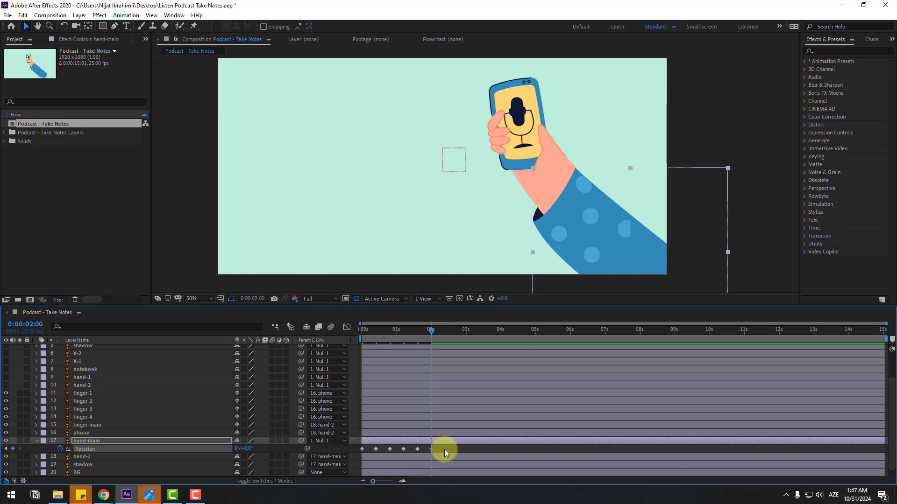
- Apply Easy Ease to all hand-main rotation keyframes and preview the arm's swing
{"action": "left_click_drag", "start_coordinate": [446, 451], "coordinate": [360, 450]}
{"action": "right_click", "coordinate": [360, 450]}
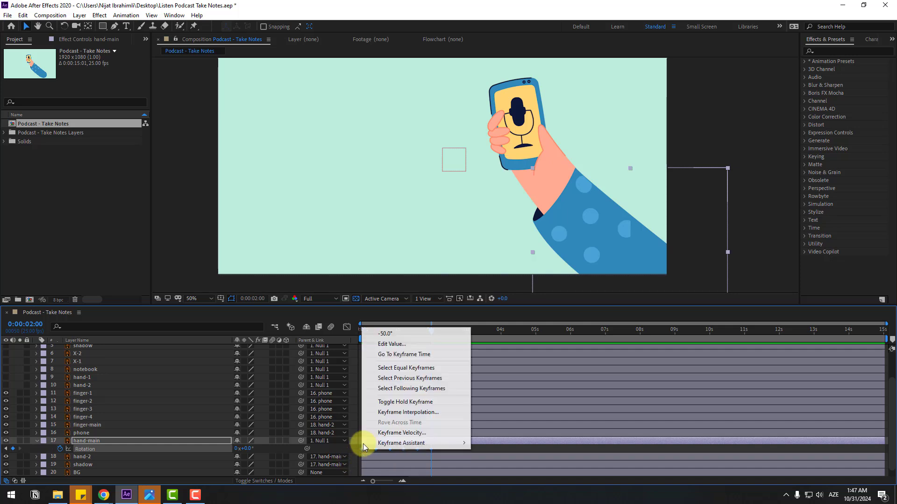
{"action": "mouse_move", "coordinate": [444, 442]}
{"action": "left_click", "coordinate": [603, 381]}
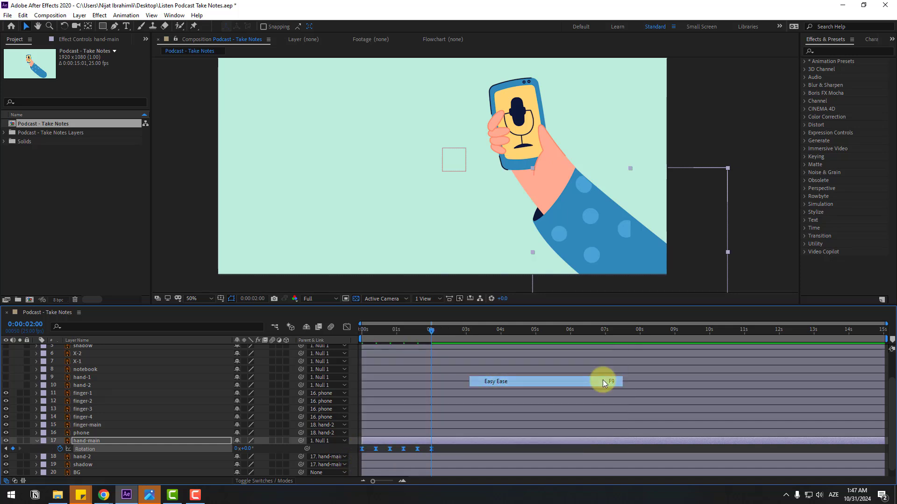
{"action": "key", "text": "space"}
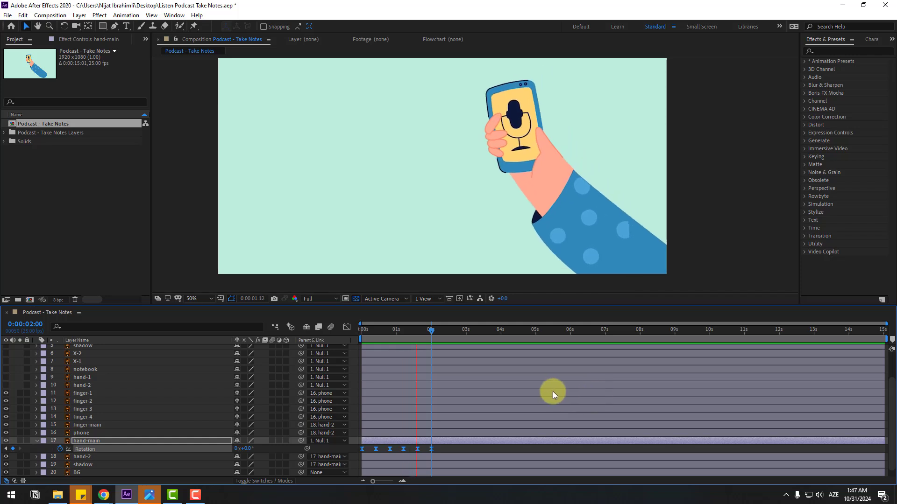
{"action": "key", "text": "space"}
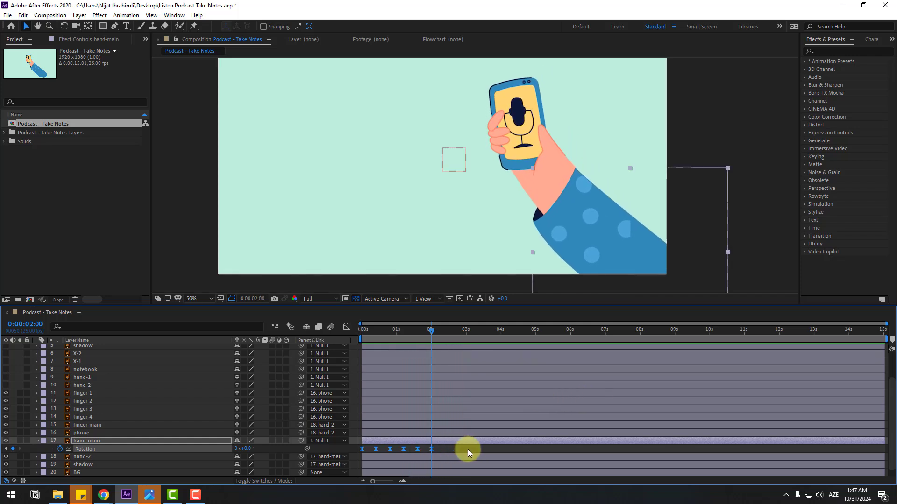
- Start a rotation animation on the lower hand-2 layer (child of hand-main) with a keyframe of -20° at 0:00:00:00
{"action": "left_click", "coordinate": [84, 458]}
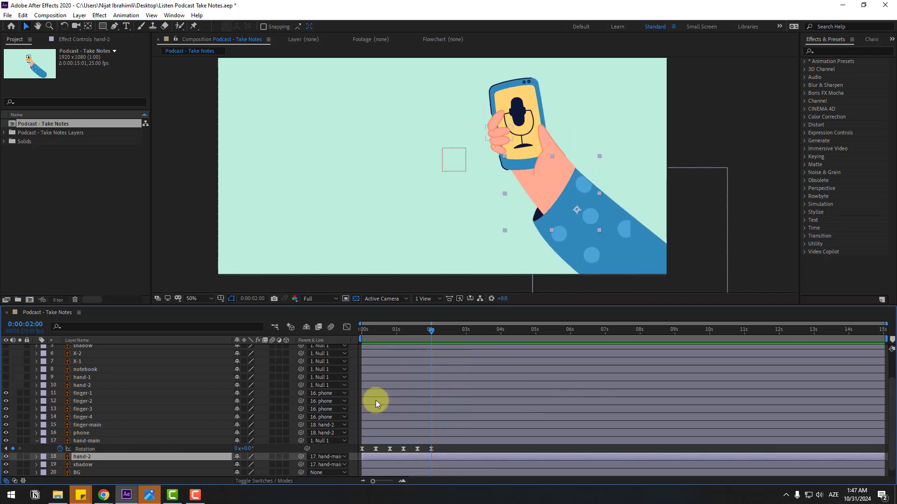
{"action": "left_click_drag", "start_coordinate": [438, 324], "coordinate": [361, 334]}
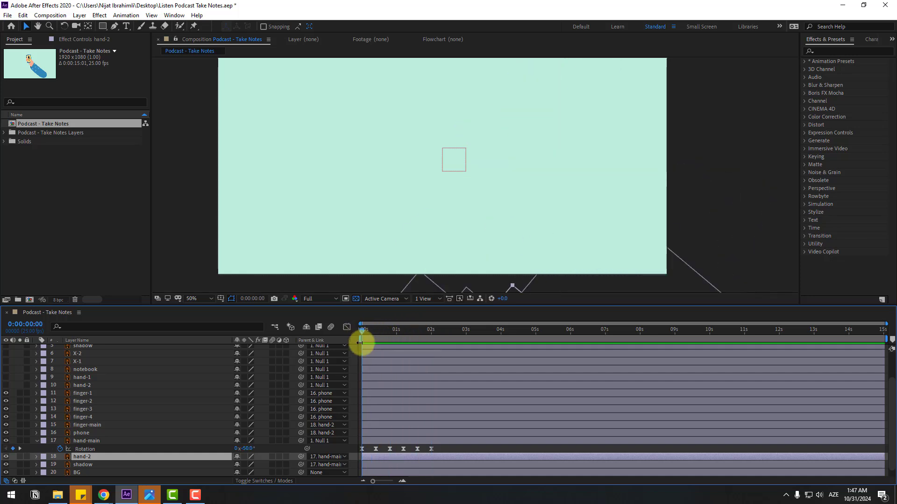
{"action": "key", "text": "r"}
{"action": "scroll", "coordinate": [154, 420], "scroll_direction": "down", "scroll_amount": 1}
{"action": "left_click", "coordinate": [60, 449]}
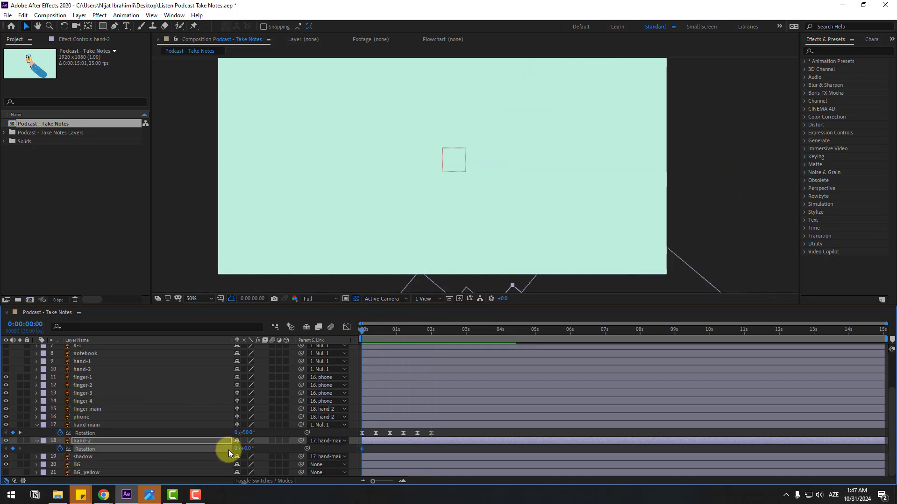
{"action": "type", "text": "-2"}
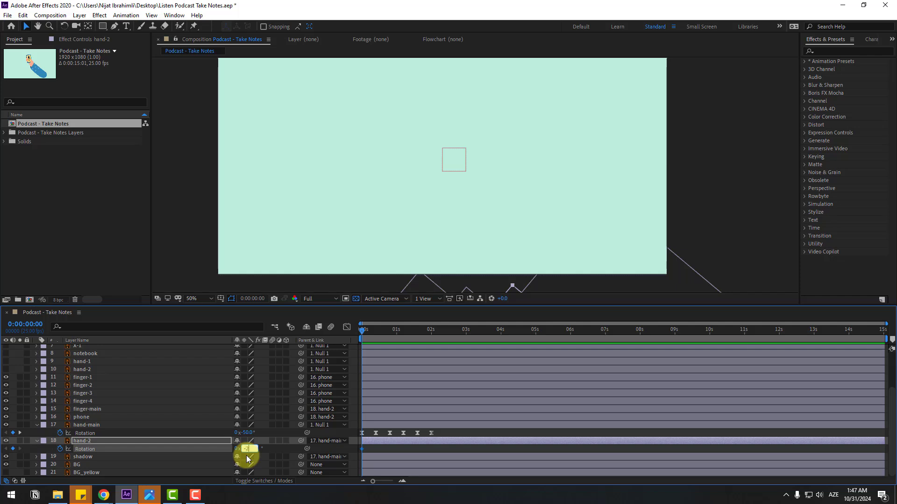
{"action": "type", "text": "0"}
{"action": "key", "text": "Return"}
- Add hand-2 rotation keyframes: 1° at 0:00:00:10 and a counterclockwise tilt to a negative angle at 0:00:00:20
{"action": "key", "text": "shift+Page_Down"}
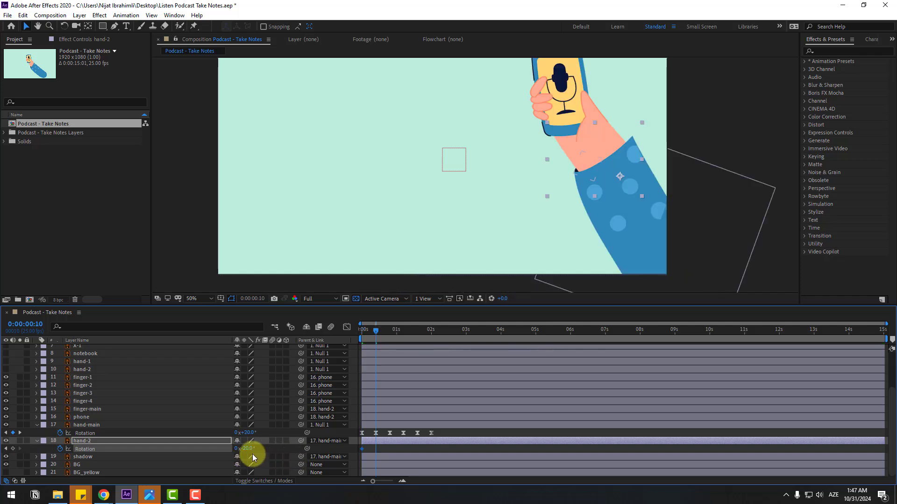
{"action": "left_click_drag", "start_coordinate": [248, 449], "coordinate": [258, 450]}
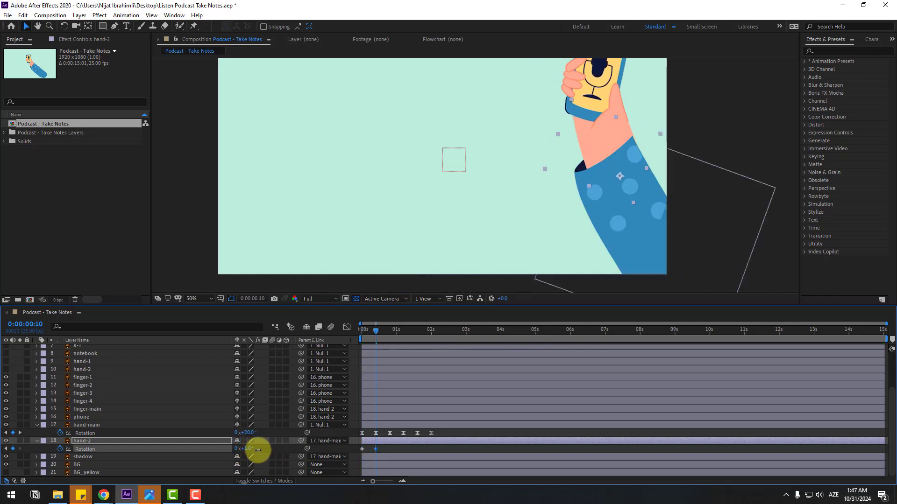
{"action": "key", "text": "shift+Page_Down"}
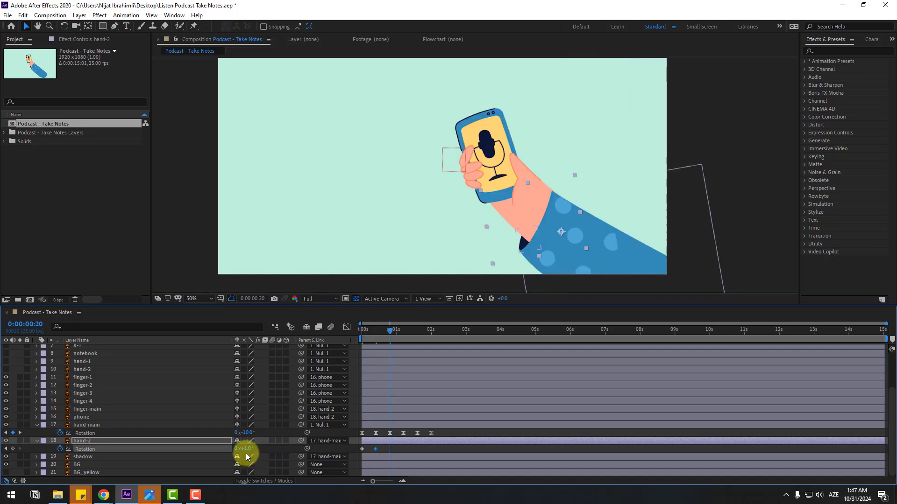
{"action": "left_click_drag", "start_coordinate": [251, 450], "coordinate": [246, 455]}
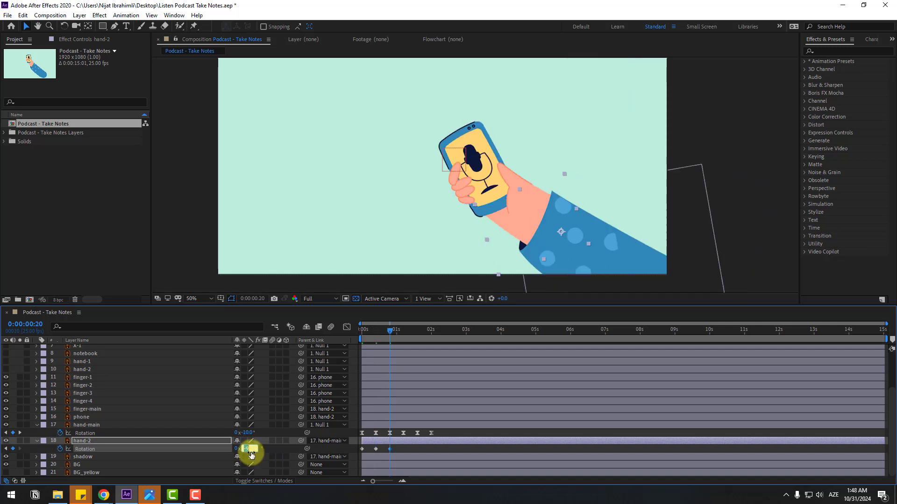
{"action": "key", "text": "Return"}
- Add hand-2 rotation keyframes of -5° at 0:00:01:05 and 0° at 0:00:01:15
{"action": "key", "text": "shift+Page_Down"}
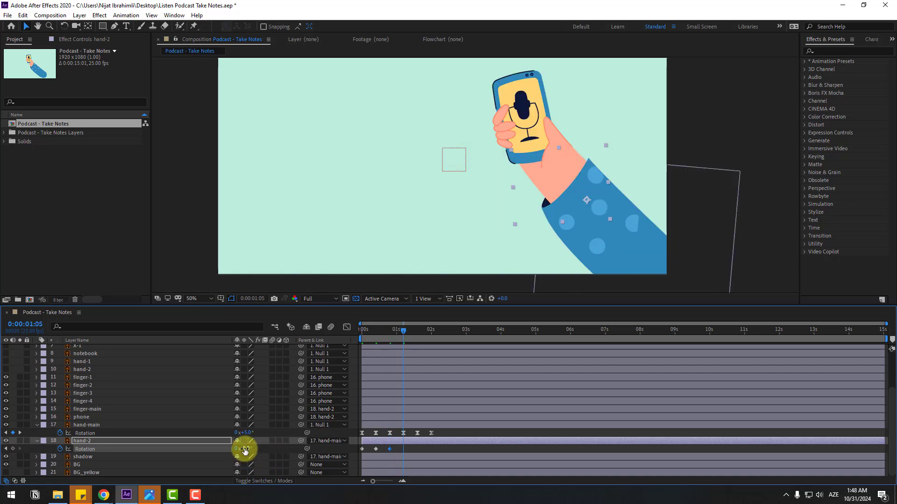
{"action": "left_click_drag", "start_coordinate": [244, 449], "coordinate": [245, 448]}
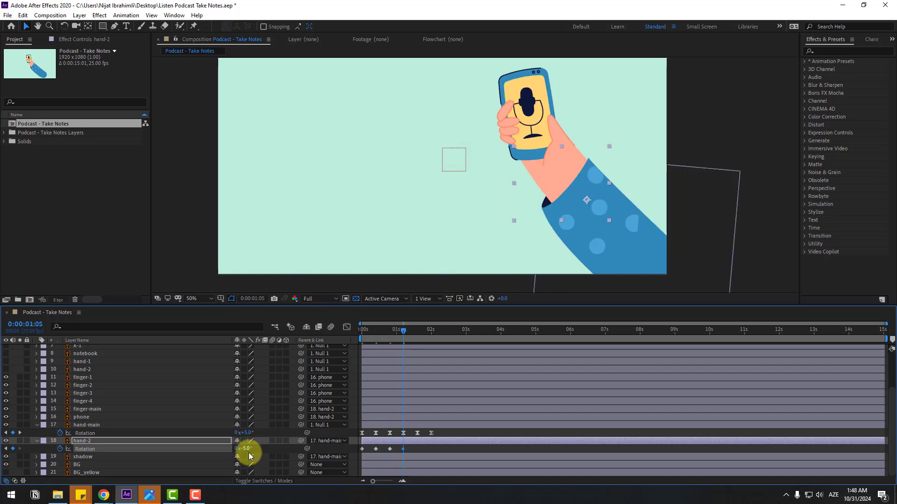
{"action": "key", "text": "shift+Page_Down"}
{"action": "left_click", "coordinate": [246, 450]}
{"action": "type", "text": "0"}
{"action": "key", "text": "Return"}
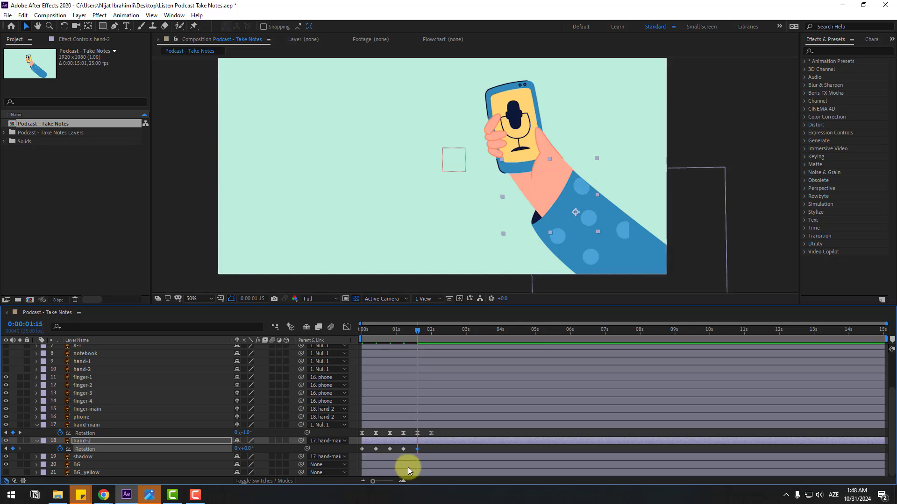
- Apply Easy Ease to all hand-2 rotation keyframes and stretch them in time so the last one lands just before 2 seconds
{"action": "right_click", "coordinate": [363, 449]}
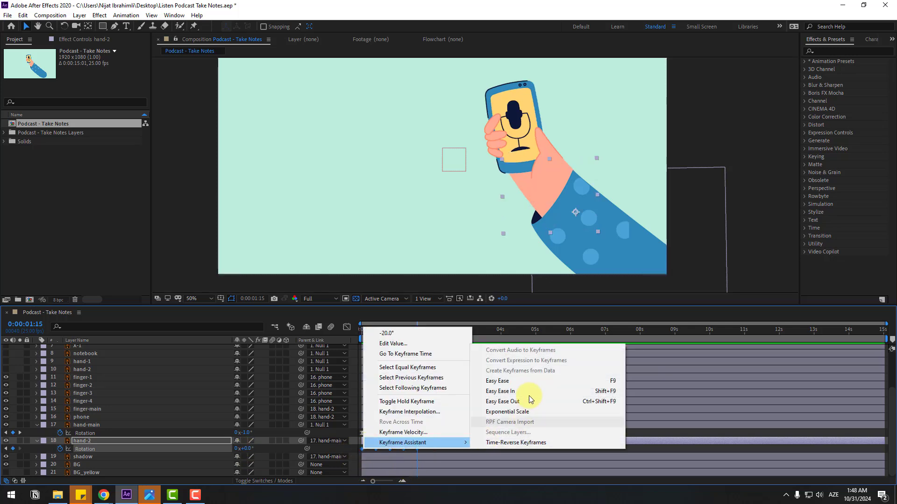
{"action": "left_click", "coordinate": [529, 397]}
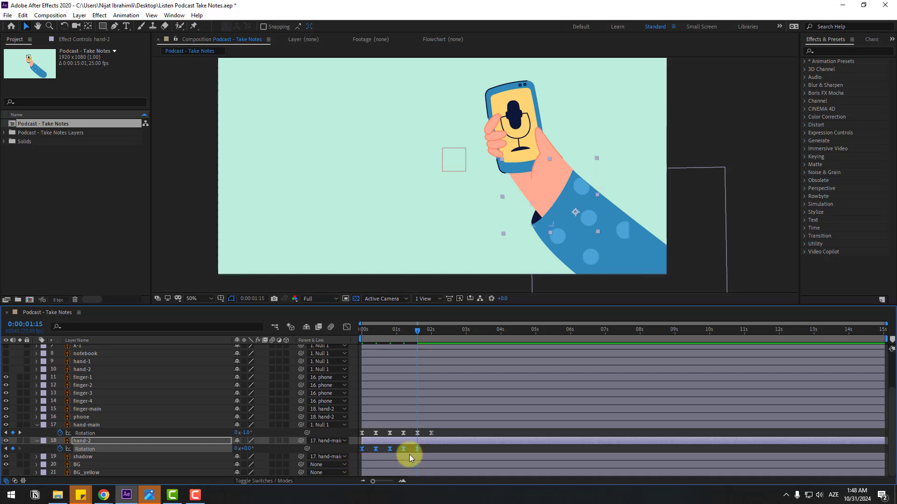
{"action": "left_click_drag", "start_coordinate": [419, 448], "coordinate": [431, 451]}
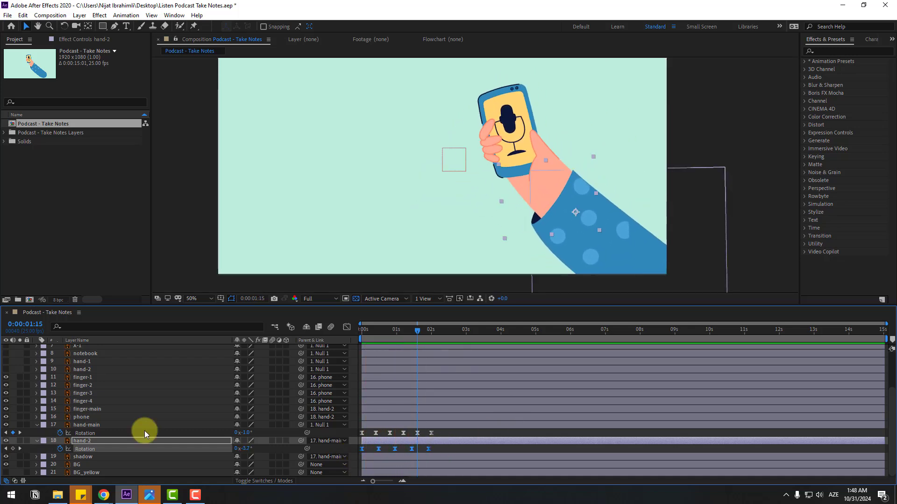
- Move the anchor point of the finger-1 layer to the finger's base, where it meets finger-2
{"action": "left_click", "coordinate": [90, 380]}
{"action": "scroll", "coordinate": [467, 167], "scroll_direction": "up", "scroll_amount": 2}
{"action": "scroll", "coordinate": [467, 167], "scroll_direction": "up", "scroll_amount": 4}
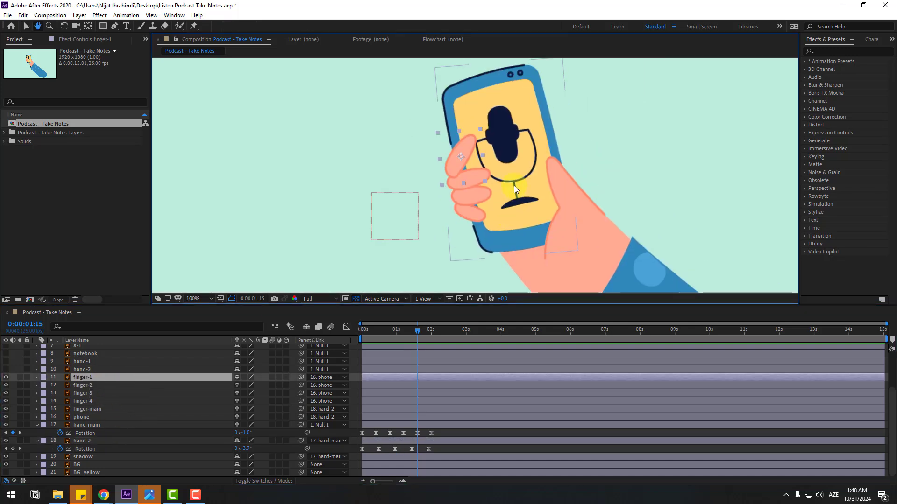
{"action": "left_click", "coordinate": [88, 27]}
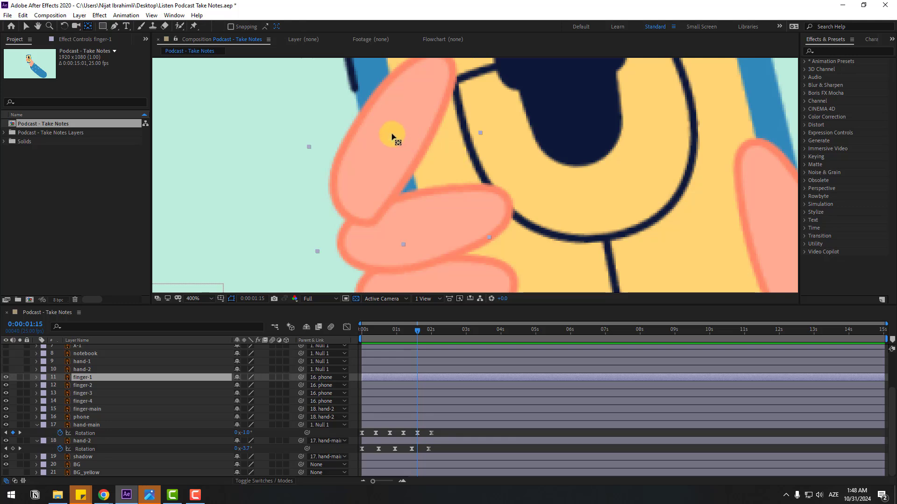
{"action": "left_click_drag", "start_coordinate": [393, 139], "coordinate": [363, 200]}
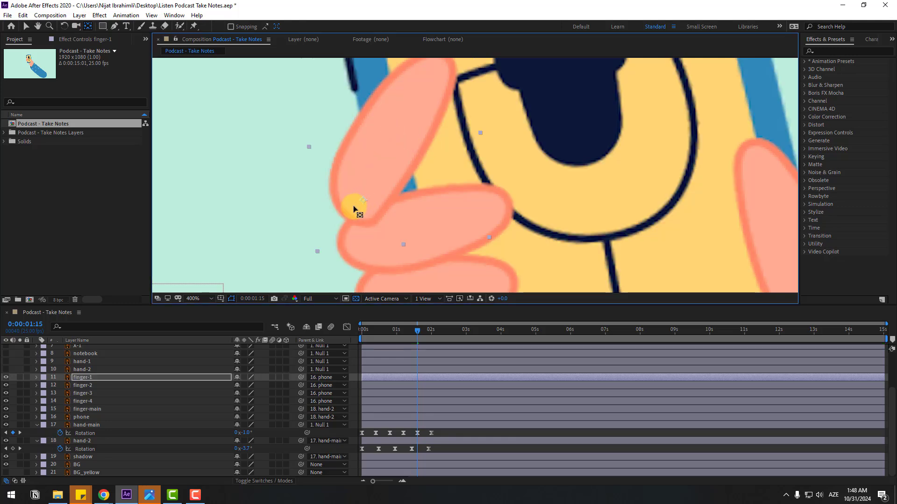
- Move the anchor point of the finger-2 layer to the outer base end of the finger
{"action": "left_click", "coordinate": [84, 385]}
{"action": "left_click_drag", "start_coordinate": [400, 235], "coordinate": [348, 248]}
{"action": "left_click_drag", "start_coordinate": [449, 272], "coordinate": [440, 190]}
{"action": "left_click_drag", "start_coordinate": [378, 171], "coordinate": [342, 165]}
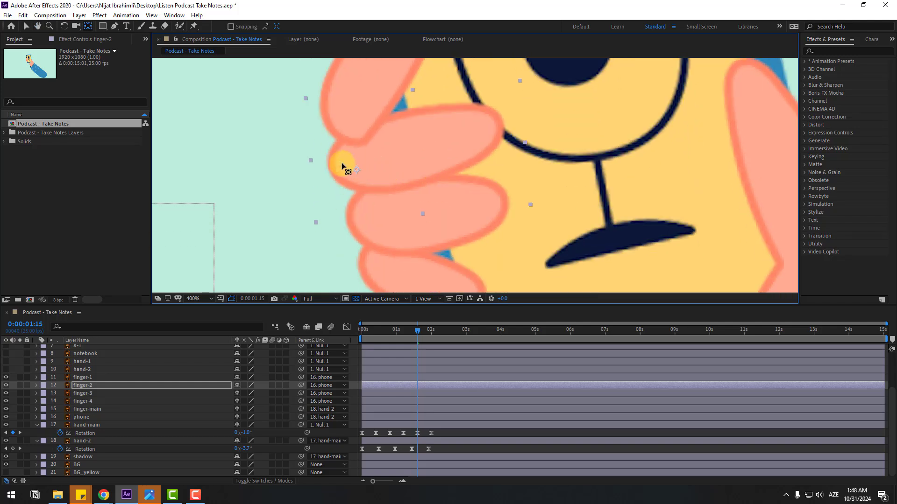
- Move the anchor points of the finger-3 and finger-4 layers to the outer base end of each finger
{"action": "left_click", "coordinate": [87, 393]}
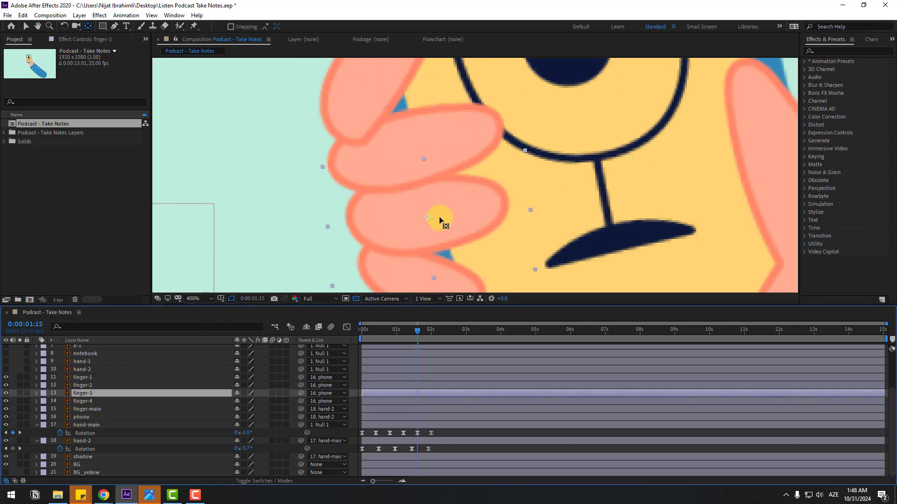
{"action": "left_click_drag", "start_coordinate": [415, 219], "coordinate": [361, 217]}
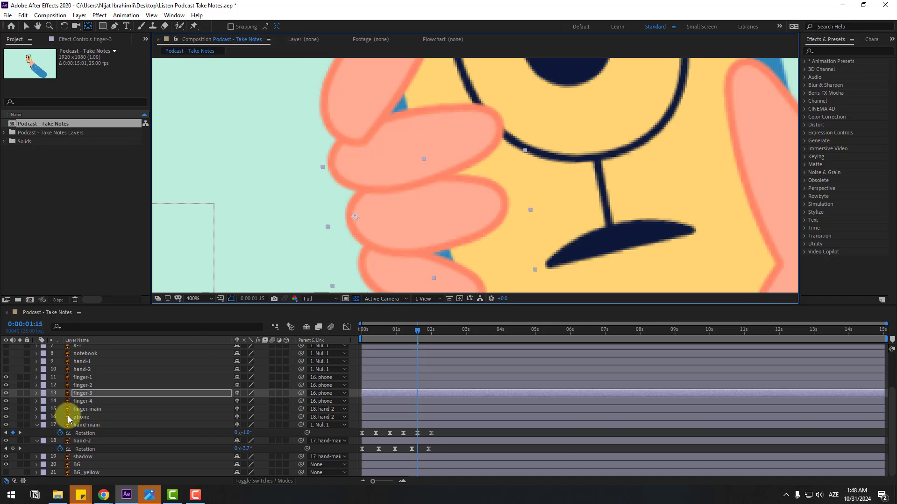
{"action": "left_click", "coordinate": [86, 401]}
{"action": "left_click_drag", "start_coordinate": [439, 226], "coordinate": [367, 225]}
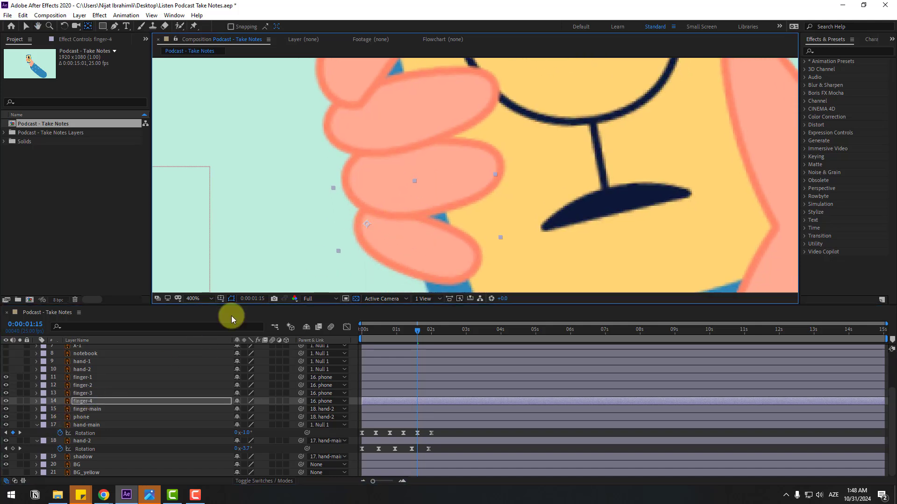
{"action": "left_click", "coordinate": [83, 393]}
{"action": "left_click", "coordinate": [87, 402]}
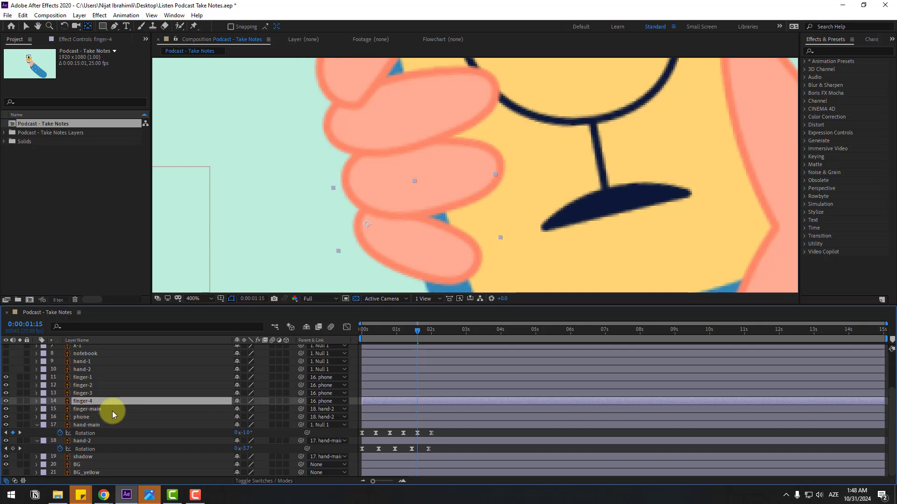
- Isolate the finger-main layer, move its anchor point toward the middle of the thumb's base edge, and show all layers again
{"action": "left_click", "coordinate": [94, 409]}
{"action": "scroll", "coordinate": [285, 224], "scroll_direction": "down", "scroll_amount": 3}
{"action": "left_click_drag", "start_coordinate": [437, 249], "coordinate": [362, 210]}
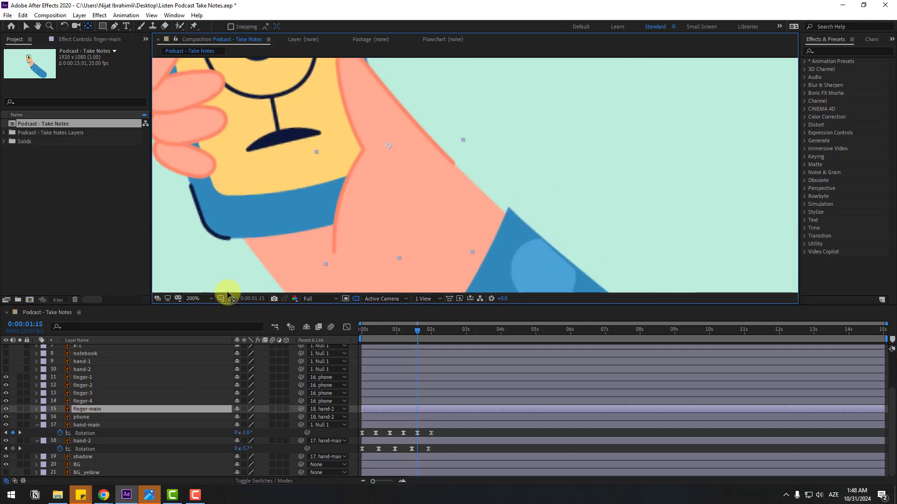
{"action": "left_click", "coordinate": [19, 409]}
{"action": "left_click", "coordinate": [389, 150]}
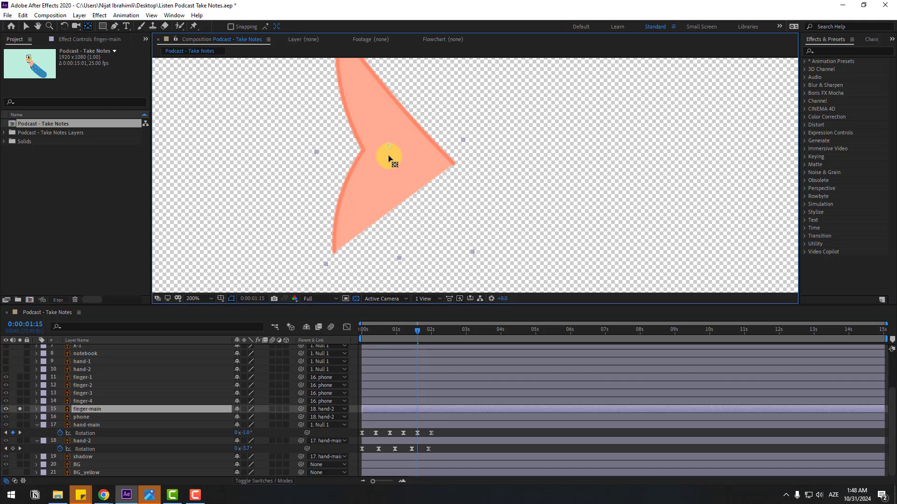
{"action": "key", "text": "Return"}
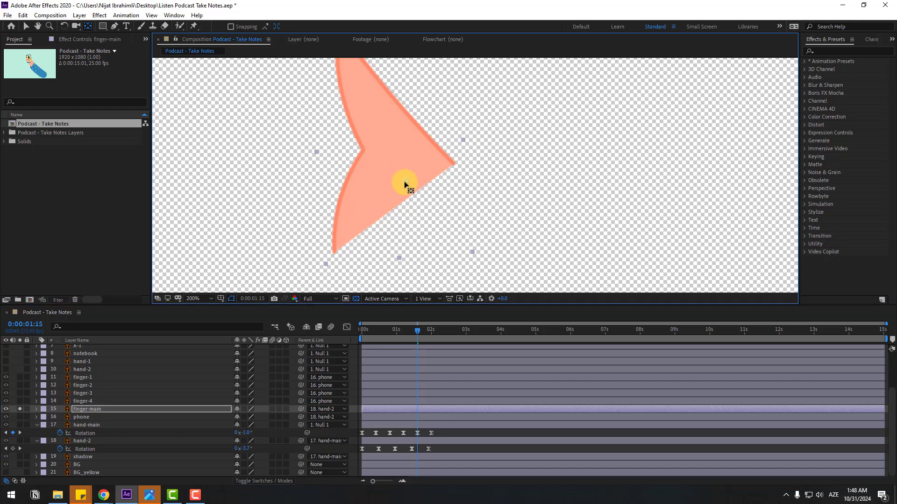
{"action": "left_click", "coordinate": [26, 26]}
{"action": "left_click", "coordinate": [21, 407]}
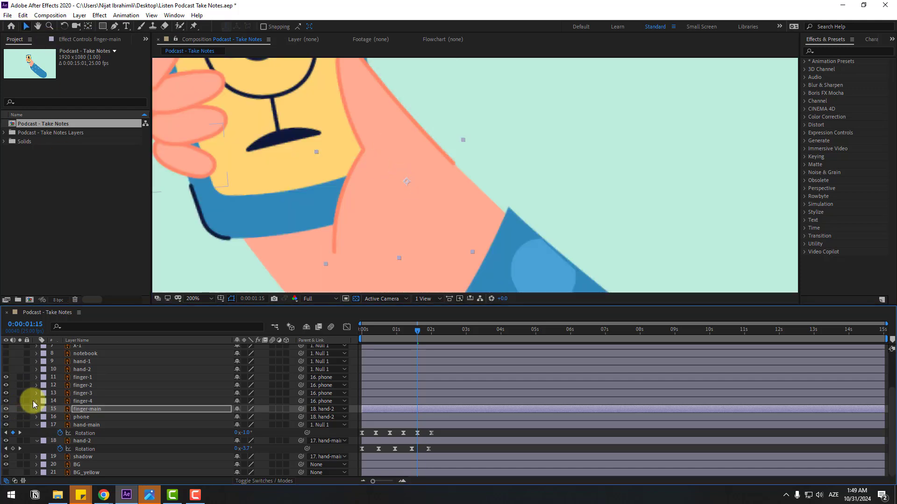
- Start rotation animations on finger-1 through finger-4 with 0° keyframes at 0:00:00:00
{"action": "left_click", "coordinate": [94, 380]}
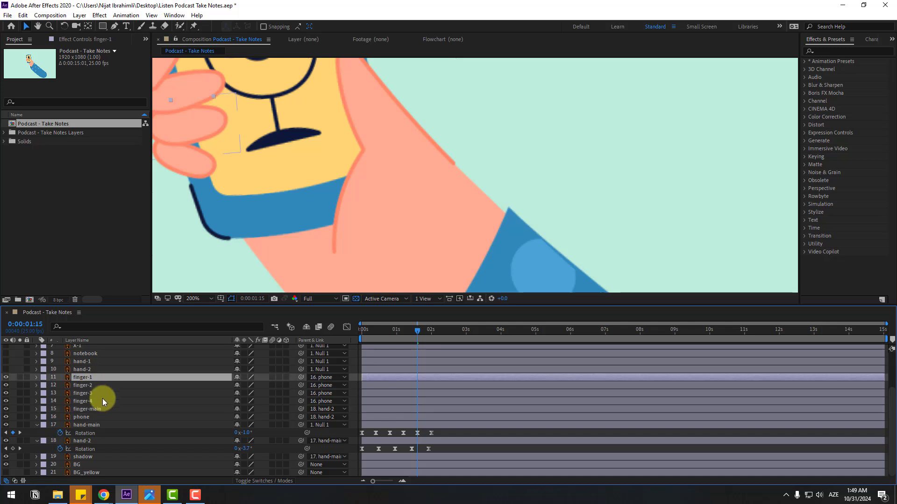
{"action": "left_click", "coordinate": [97, 385], "text": "ctrl"}
{"action": "left_click", "coordinate": [92, 394], "text": "ctrl"}
{"action": "left_click", "coordinate": [91, 399], "text": "ctrl"}
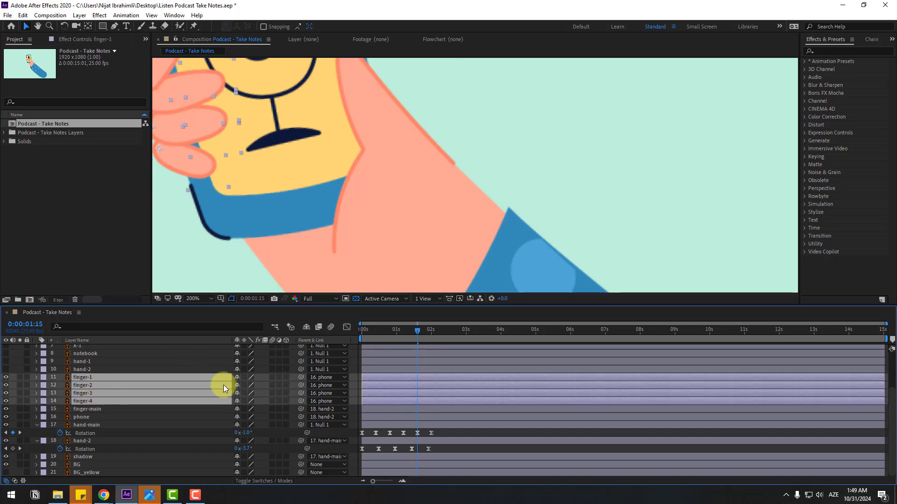
{"action": "key", "text": "r"}
{"action": "scroll", "coordinate": [450, 184], "scroll_direction": "down", "scroll_amount": 4}
{"action": "scroll", "coordinate": [232, 190], "scroll_direction": "up", "scroll_amount": 2}
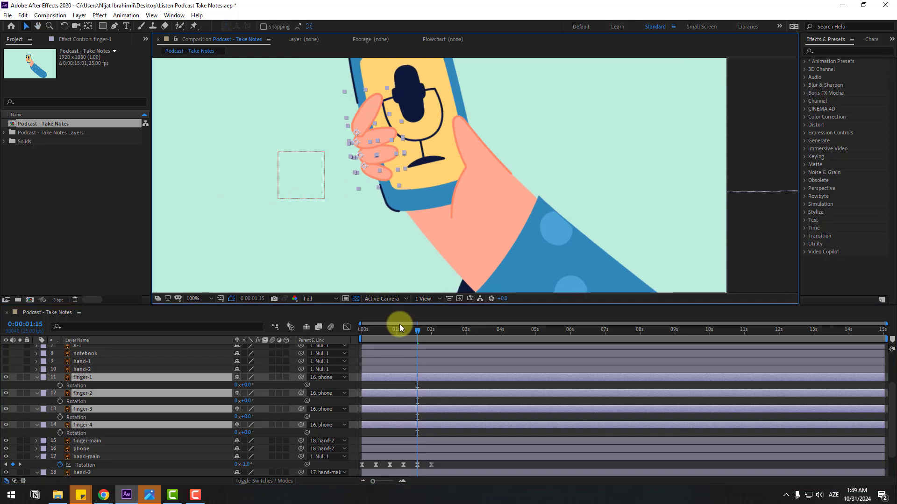
{"action": "left_click_drag", "start_coordinate": [418, 333], "coordinate": [352, 338]}
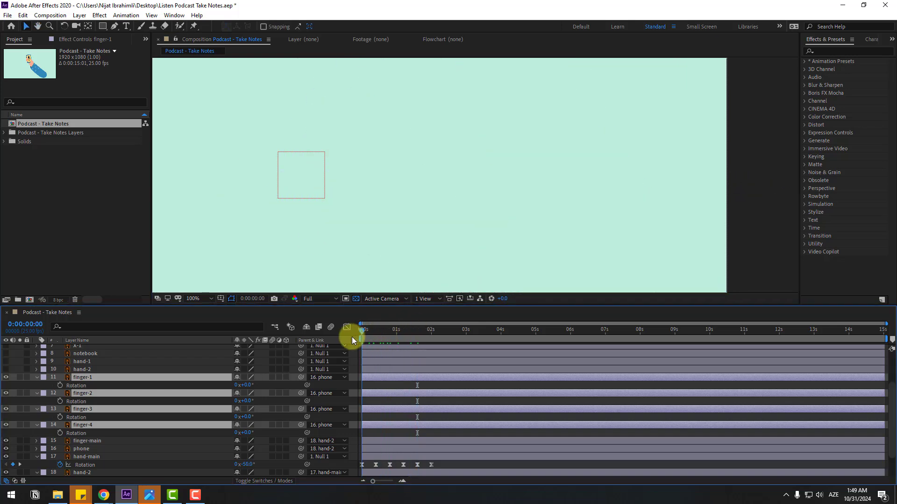
{"action": "left_click", "coordinate": [56, 388]}
{"action": "left_click_drag", "start_coordinate": [60, 389], "coordinate": [60, 430]}
{"action": "key", "text": "alt+shift+r"}
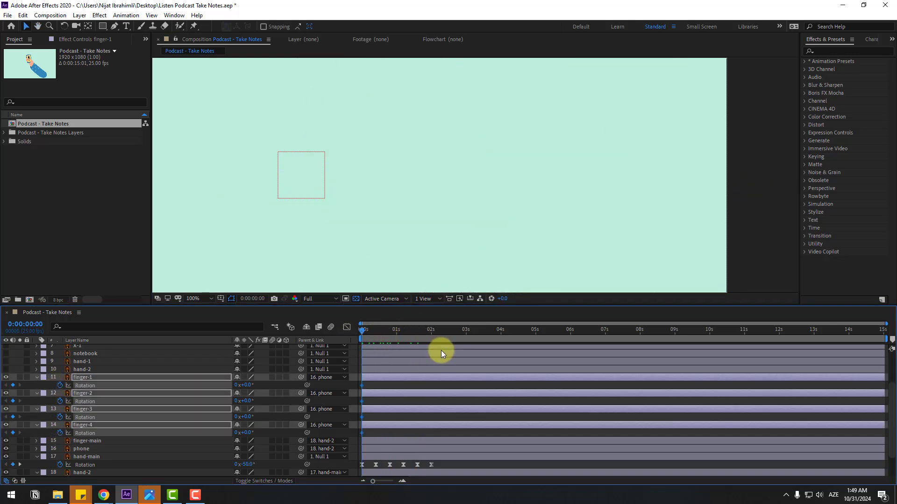
- Add rotation keyframes to all four fingers: 16° at 0:00:00:10 and 1° at 0:00:00:20
{"action": "key", "text": "shift+Page_Down"}
{"action": "left_click_drag", "start_coordinate": [587, 84], "coordinate": [458, 210]}
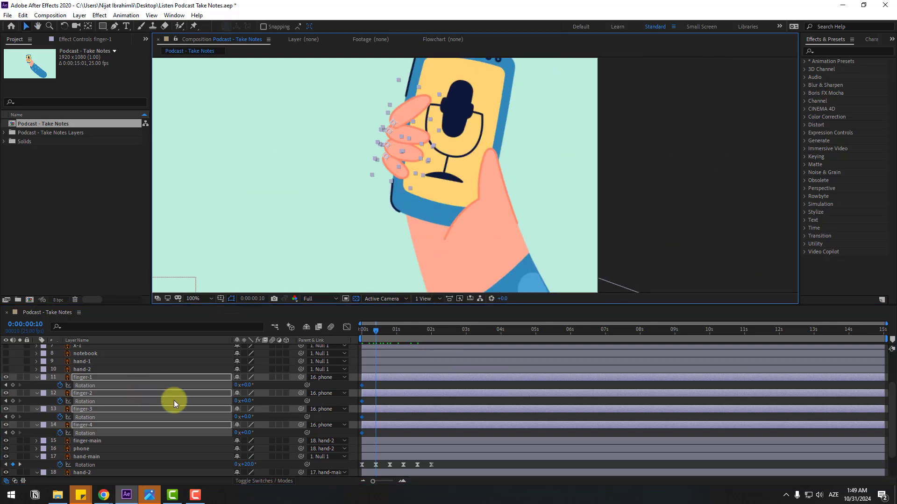
{"action": "left_click_drag", "start_coordinate": [251, 388], "coordinate": [258, 388]}
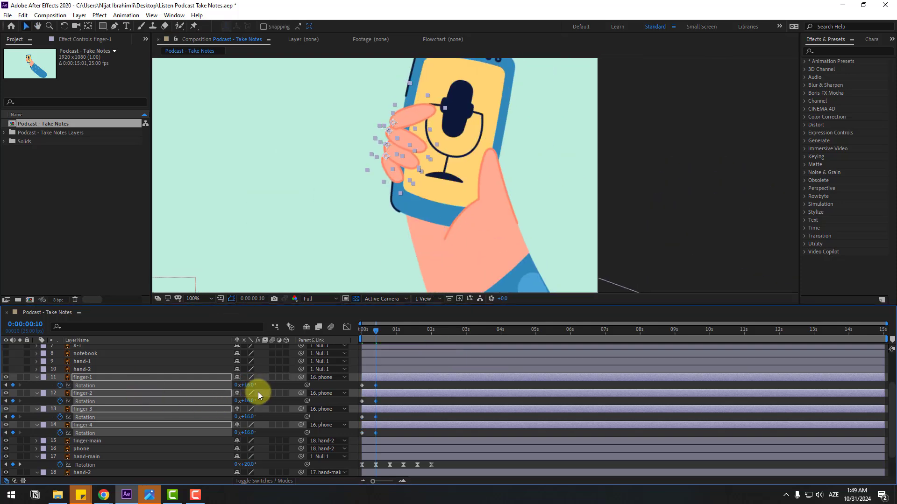
{"action": "key", "text": "shift+Page_Down"}
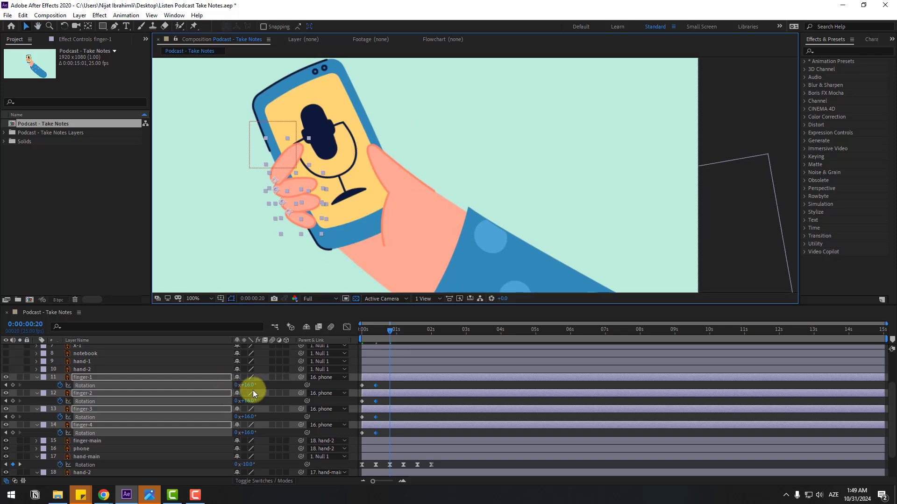
{"action": "left_click_drag", "start_coordinate": [251, 389], "coordinate": [243, 387]}
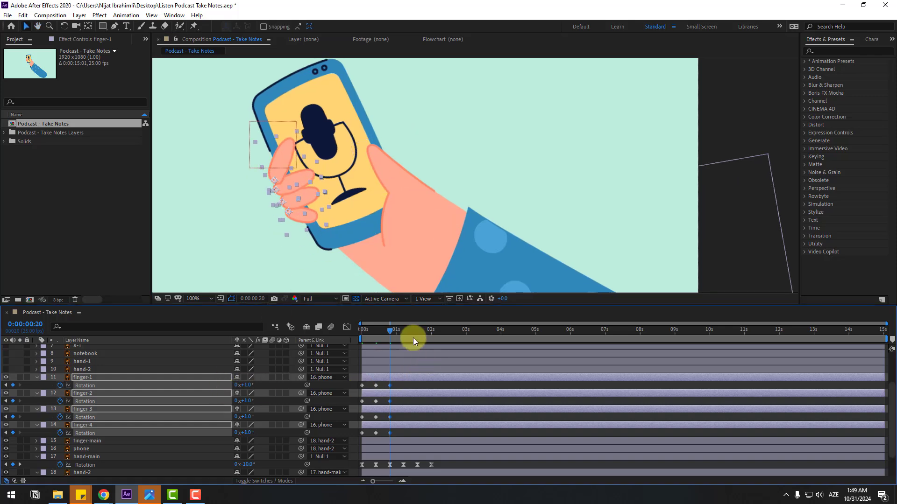
- Add rotation keyframes to all four fingers: 13° at 0:00:01:06 and 9° at 0:00:01:15
{"action": "left_click_drag", "start_coordinate": [393, 330], "coordinate": [407, 335]}
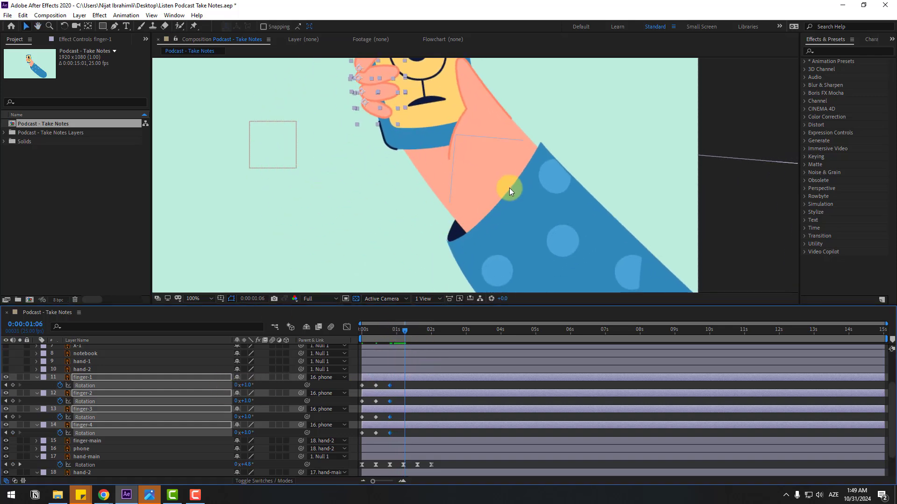
{"action": "key", "text": "space"}
{"action": "left_click_drag", "start_coordinate": [508, 119], "coordinate": [489, 179]}
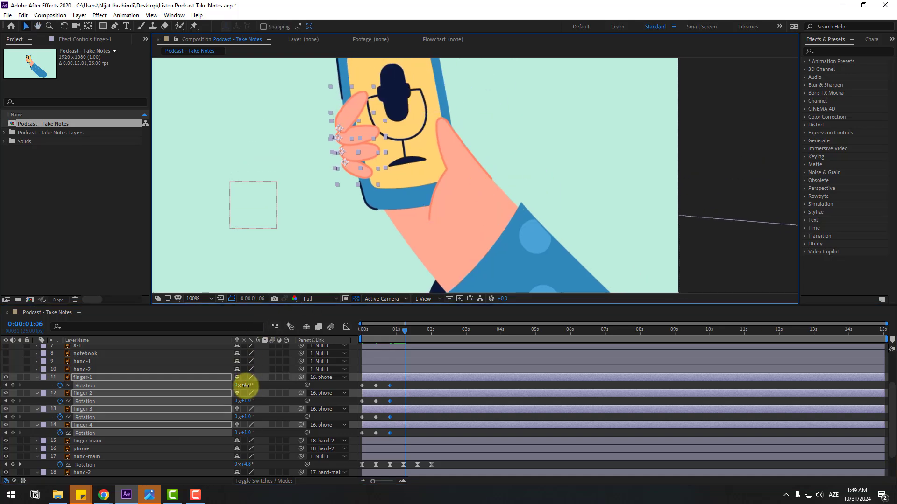
{"action": "left_click_drag", "start_coordinate": [246, 385], "coordinate": [251, 386]}
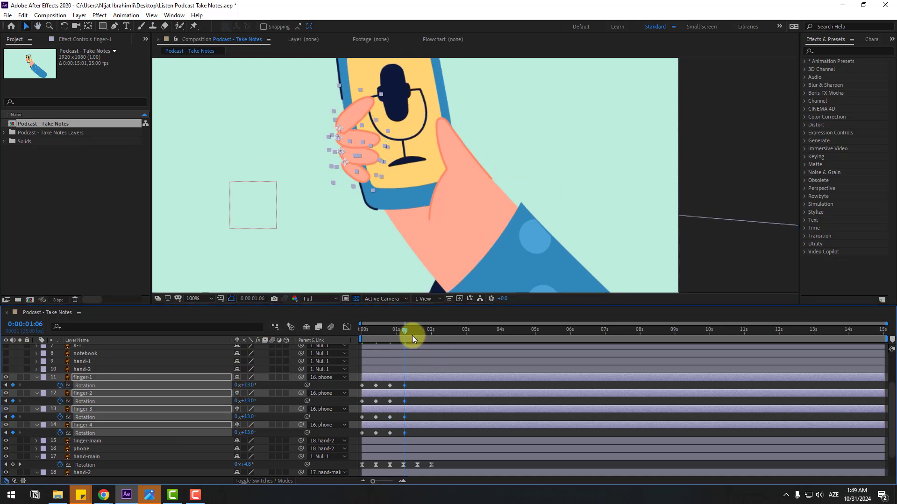
{"action": "left_click_drag", "start_coordinate": [412, 336], "coordinate": [417, 335]}
{"action": "left_click_drag", "start_coordinate": [246, 385], "coordinate": [244, 385]}
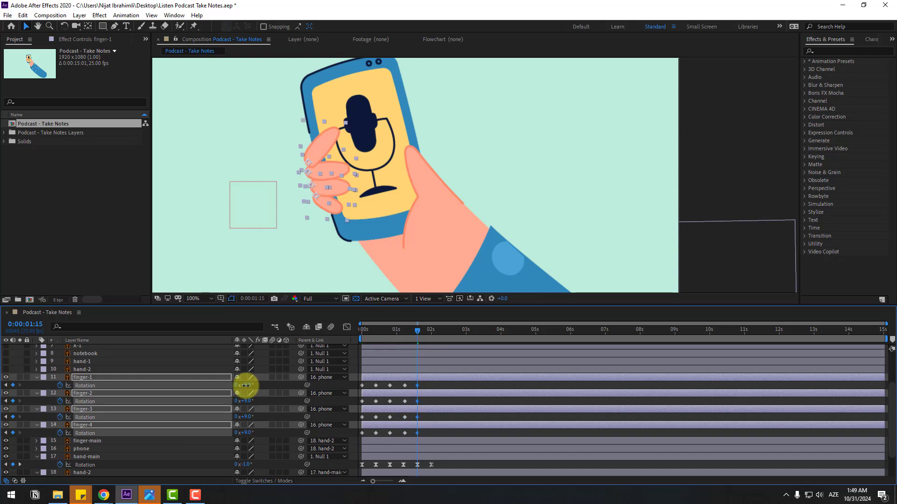
- Apply Easy Ease to all rotation keyframes of finger-1 through finger-4
{"action": "left_click_drag", "start_coordinate": [424, 385], "coordinate": [361, 434]}
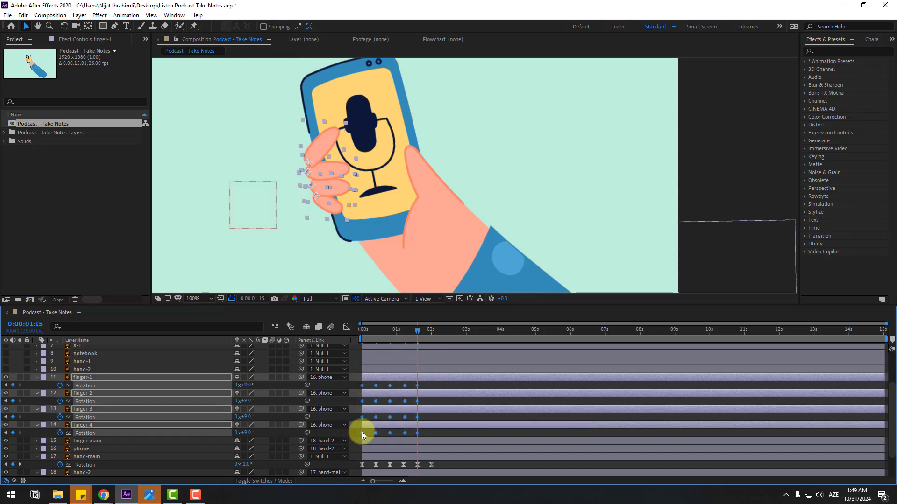
{"action": "right_click", "coordinate": [361, 431]}
{"action": "mouse_move", "coordinate": [402, 425]}
{"action": "left_click", "coordinate": [534, 365]}
- Stagger the fingers by delaying the rotation keyframes of finger-2, finger-3 and finger-4 a few frames, with finger-3 delayed most
{"action": "left_click_drag", "start_coordinate": [427, 398], "coordinate": [365, 403]}
{"action": "left_click_drag", "start_coordinate": [427, 415], "coordinate": [372, 417]}
{"action": "left_click_drag", "start_coordinate": [425, 432], "coordinate": [363, 433]}
- Play back the hand and finger animation with the whole composition fitted in the viewer
{"action": "key", "text": "space"}
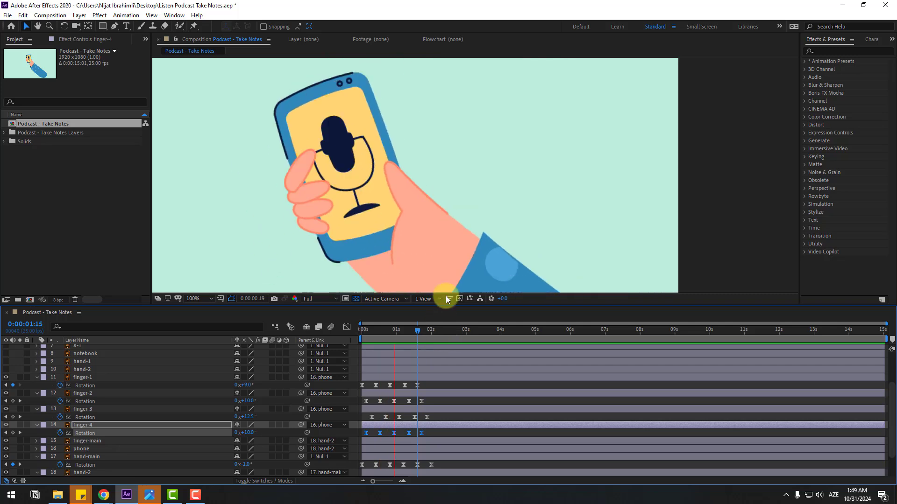
{"action": "scroll", "coordinate": [475, 200], "scroll_direction": "down", "scroll_amount": 3}
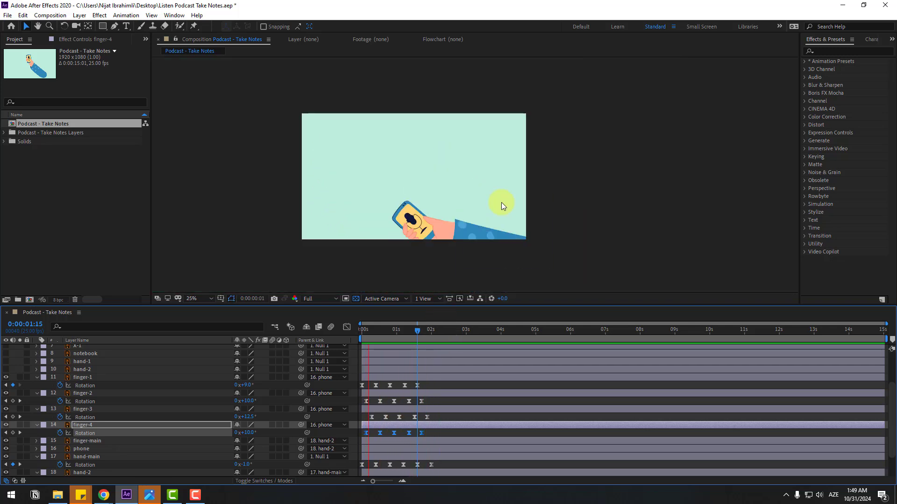
{"action": "scroll", "coordinate": [503, 203], "scroll_direction": "up", "scroll_amount": 2}
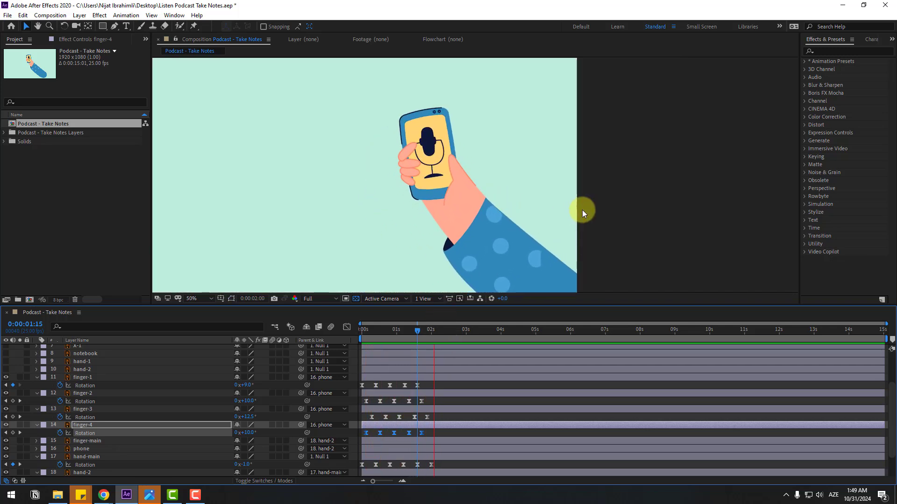
{"action": "left_click", "coordinate": [195, 299]}
{"action": "left_click", "coordinate": [194, 299]}
{"action": "left_click", "coordinate": [210, 319]}
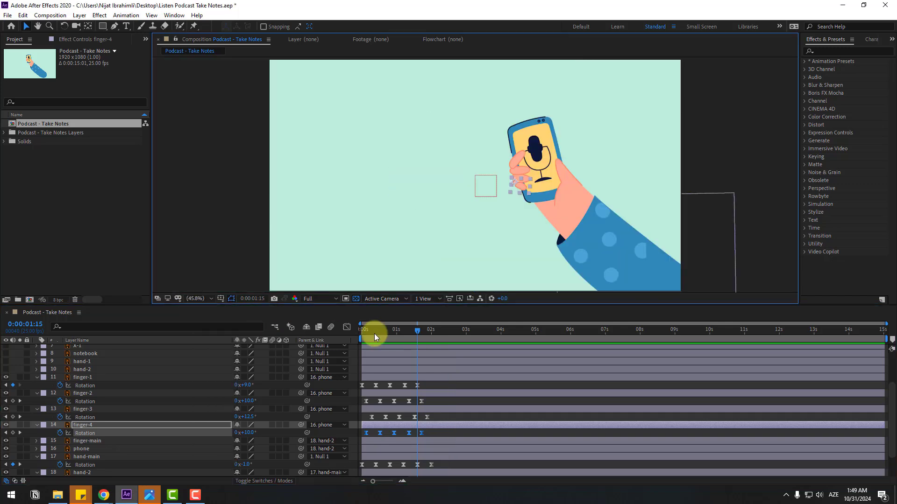
{"action": "key", "text": "space"}
{"action": "key", "text": "space"}
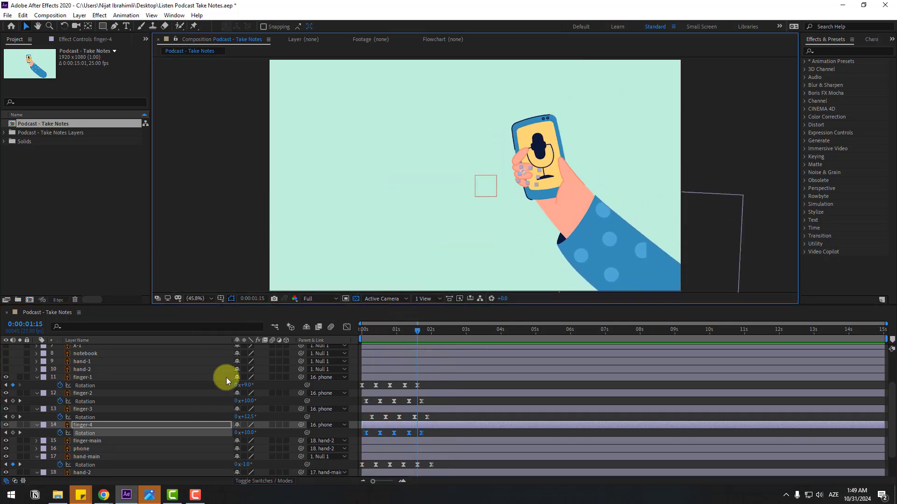
- Collapse the rotation properties of layers finger-1 through finger-4 in the timeline
{"action": "left_click", "coordinate": [82, 377]}
{"action": "left_click", "coordinate": [80, 425], "text": "shift"}
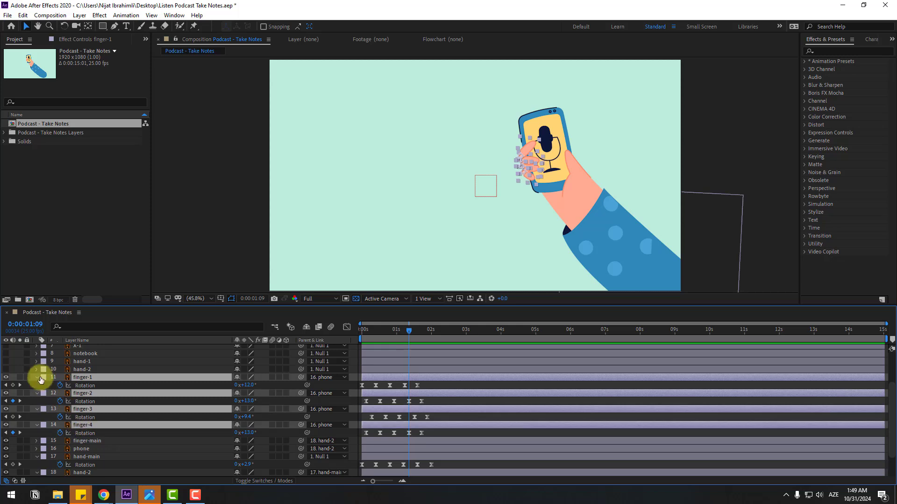
{"action": "left_click", "coordinate": [37, 377]}
- Start rotation keyframes on the finger-main layer at 0:00:00:00 with a rotation of -18°
{"action": "left_click", "coordinate": [80, 410]}
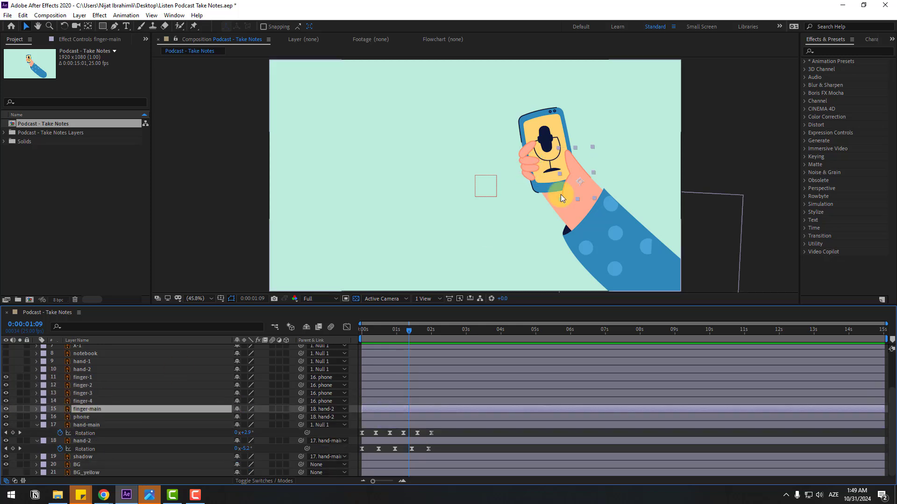
{"action": "key", "text": "h"}
{"action": "left_click_drag", "start_coordinate": [617, 189], "coordinate": [538, 210]}
{"action": "scroll", "coordinate": [509, 202], "scroll_direction": "up", "scroll_amount": 3}
{"action": "key", "text": "v"}
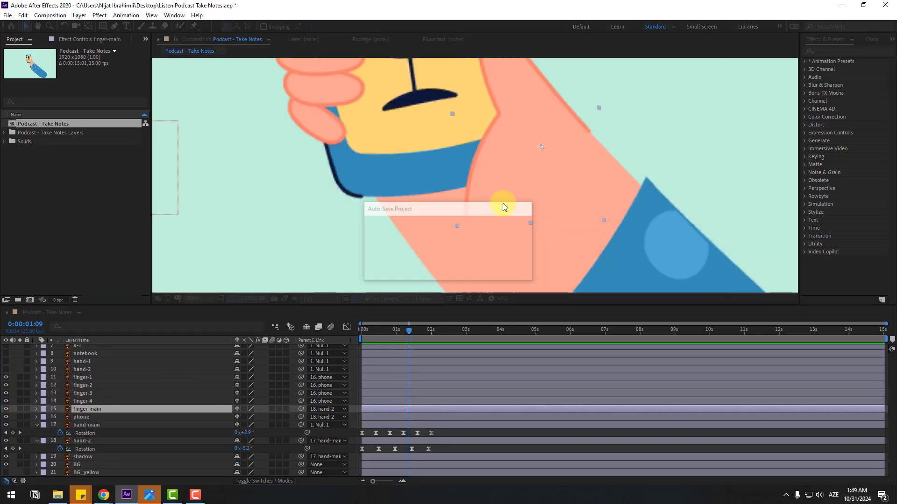
{"action": "left_click_drag", "start_coordinate": [407, 332], "coordinate": [362, 334]}
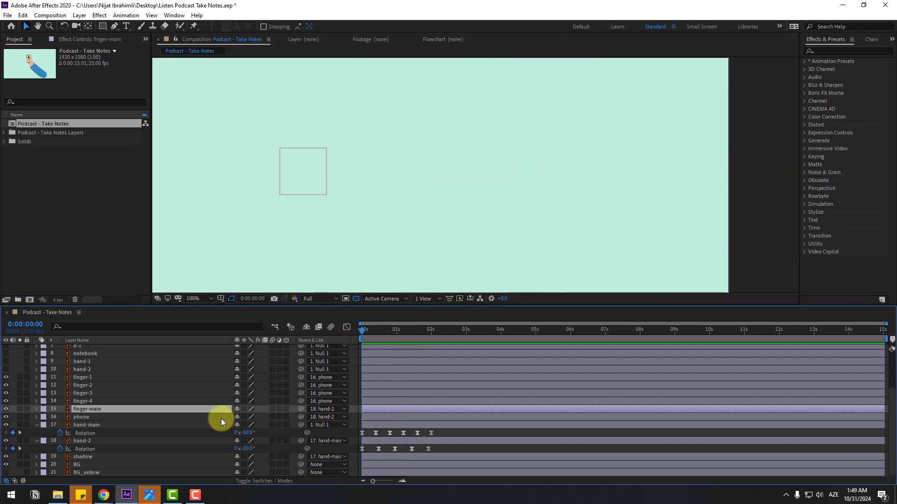
{"action": "key", "text": "r"}
{"action": "left_click", "coordinate": [60, 417]}
{"action": "scroll", "coordinate": [352, 258], "scroll_direction": "down", "scroll_amount": 2}
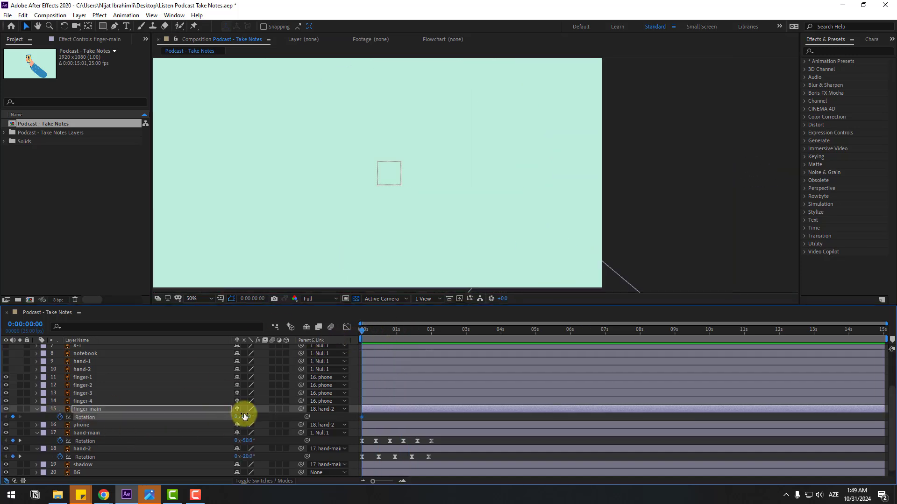
{"action": "scroll", "coordinate": [420, 177], "scroll_direction": "down", "scroll_amount": 5}
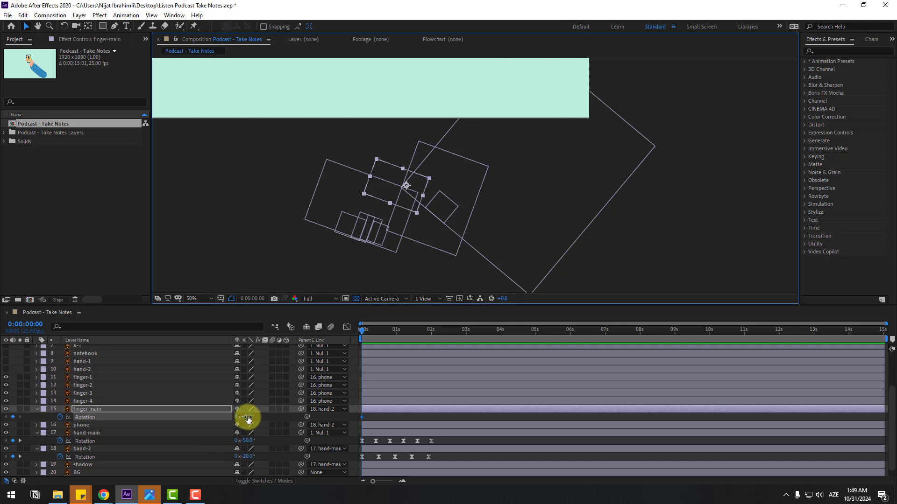
{"action": "left_click_drag", "start_coordinate": [244, 420], "coordinate": [240, 417]}
- Set the finger-main layer's rotation to 8° at 0:00:00:10
{"action": "left_click_drag", "start_coordinate": [369, 335], "coordinate": [375, 332]}
{"action": "left_click_drag", "start_coordinate": [555, 137], "coordinate": [448, 322]}
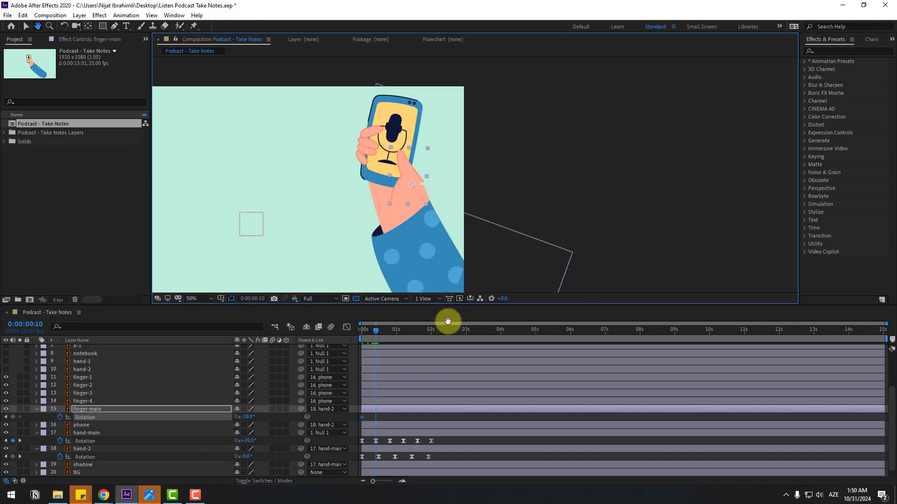
{"action": "scroll", "coordinate": [416, 197], "scroll_direction": "up", "scroll_amount": 1}
{"action": "left_click_drag", "start_coordinate": [328, 245], "coordinate": [397, 244]}
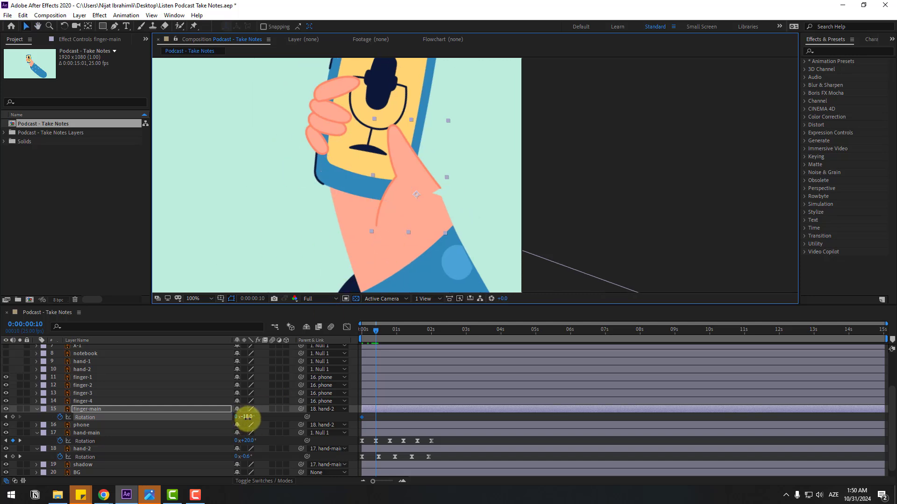
{"action": "mouse_move", "coordinate": [248, 418]}
{"action": "left_mouse_down"}
{"action": "mouse_move", "coordinate": [260, 420]}
{"action": "mouse_move", "coordinate": [250, 417]}
{"action": "left_mouse_up"}
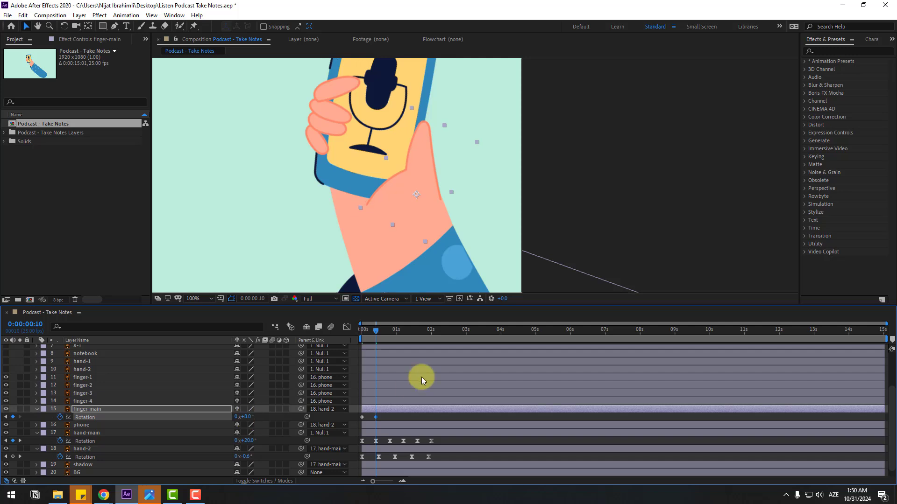
- Set the finger-main layer's rotation to 0° at 0:00:00:20
{"action": "left_click_drag", "start_coordinate": [378, 329], "coordinate": [390, 333]}
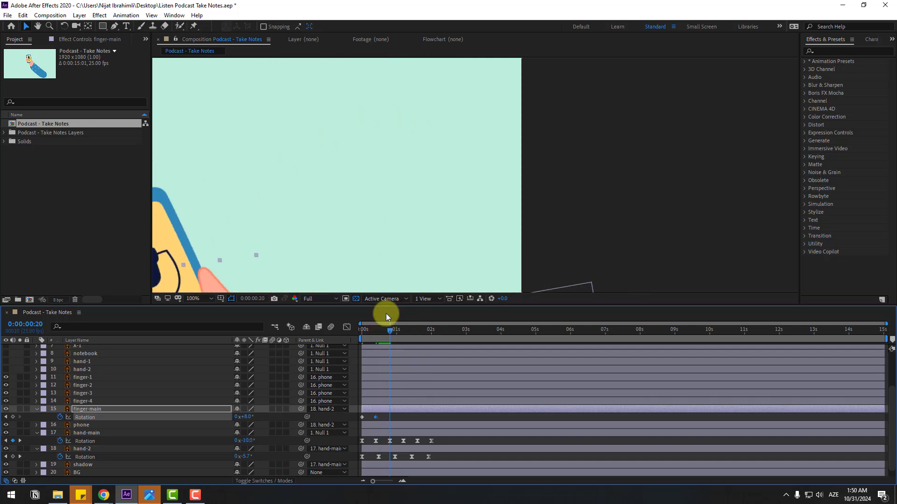
{"action": "left_click_drag", "start_coordinate": [491, 103], "coordinate": [491, 102]}
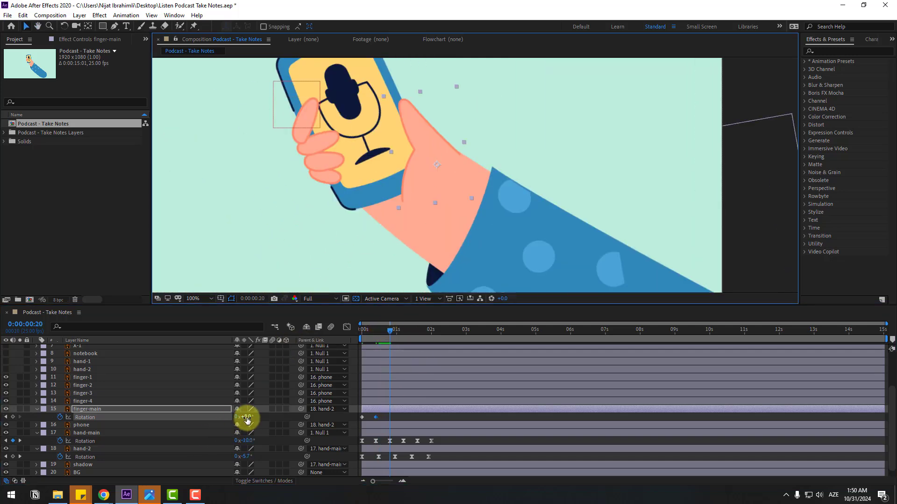
{"action": "left_click_drag", "start_coordinate": [247, 418], "coordinate": [243, 418]}
- Apply Easy Ease to all three finger-main rotation keyframes and play back the thumb movement
{"action": "left_click", "coordinate": [391, 419]}
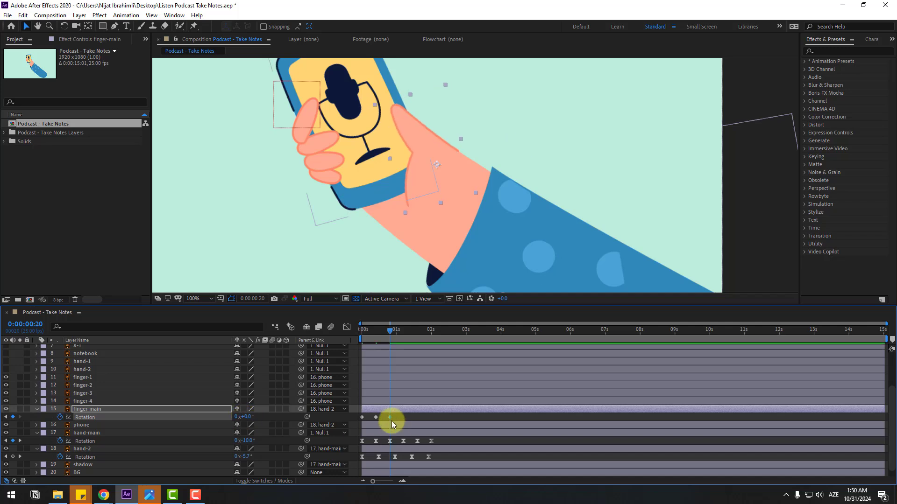
{"action": "left_click_drag", "start_coordinate": [351, 419], "coordinate": [360, 418]}
{"action": "right_click", "coordinate": [361, 419]}
{"action": "mouse_move", "coordinate": [372, 403]}
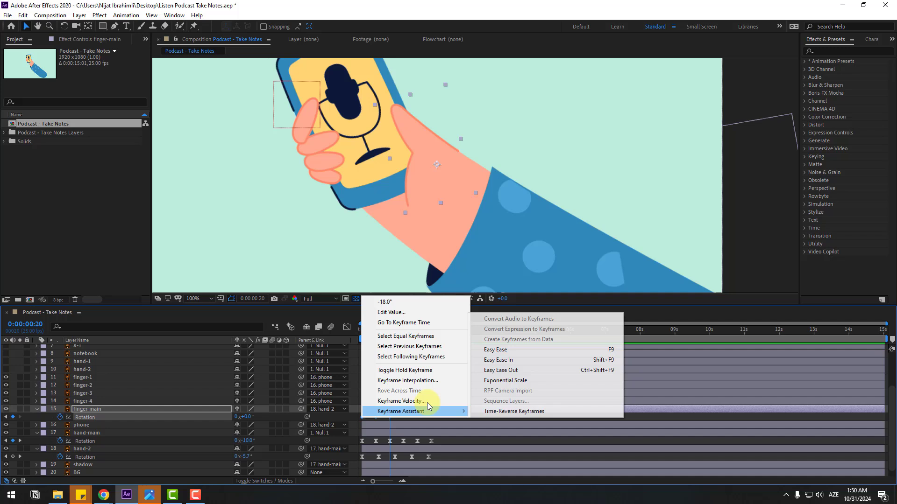
{"action": "left_click", "coordinate": [486, 350]}
{"action": "key", "text": "space"}
{"action": "scroll", "coordinate": [543, 243], "scroll_direction": "down", "scroll_amount": 2}
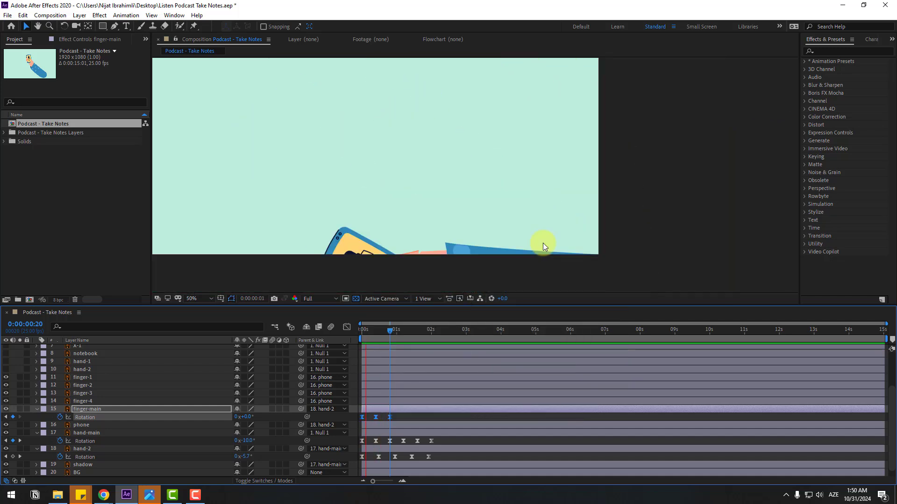
{"action": "key", "text": "space"}
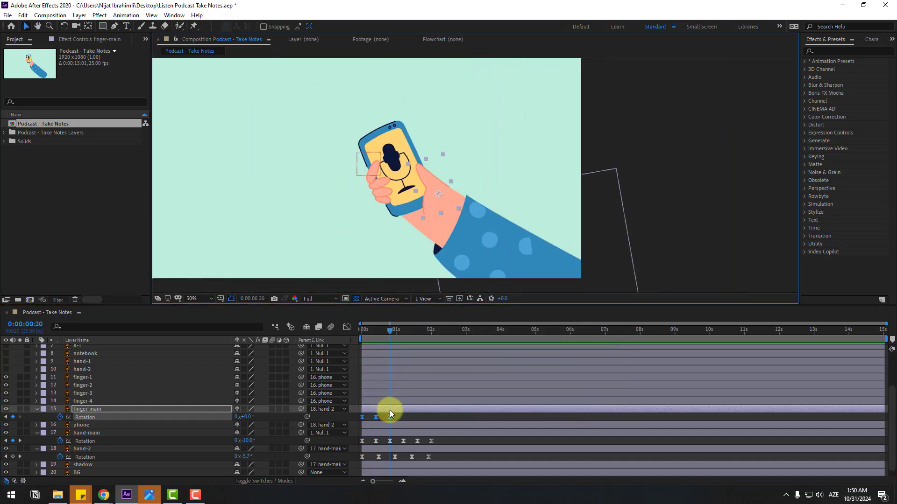
- Delay the three finger-main rotation keyframes by about 8 frames and play back the animation
{"action": "left_click_drag", "start_coordinate": [361, 419], "coordinate": [371, 419]}
{"action": "key", "text": "space"}
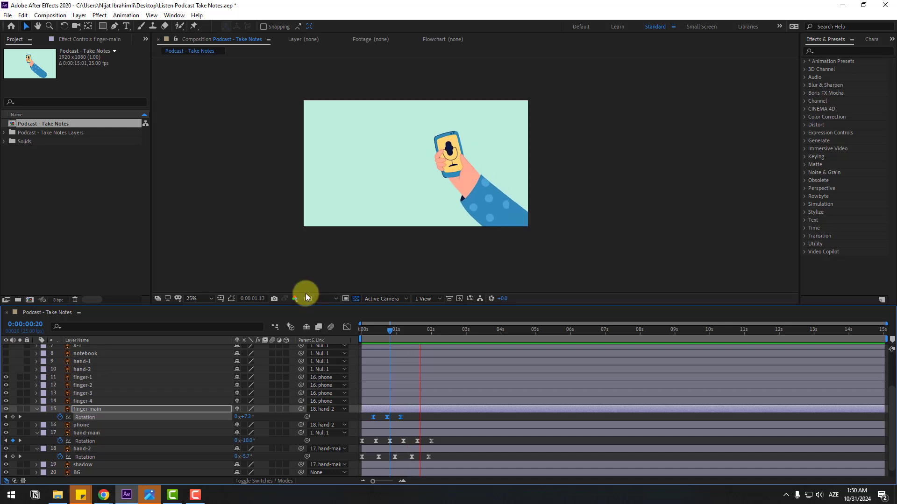
{"action": "key", "text": "space"}
- Return to the start of the composition and collapse the rotation properties of finger-main, hand-main and hand-2
{"action": "left_click_drag", "start_coordinate": [392, 332], "coordinate": [280, 336]}
{"action": "left_click", "coordinate": [88, 410]}
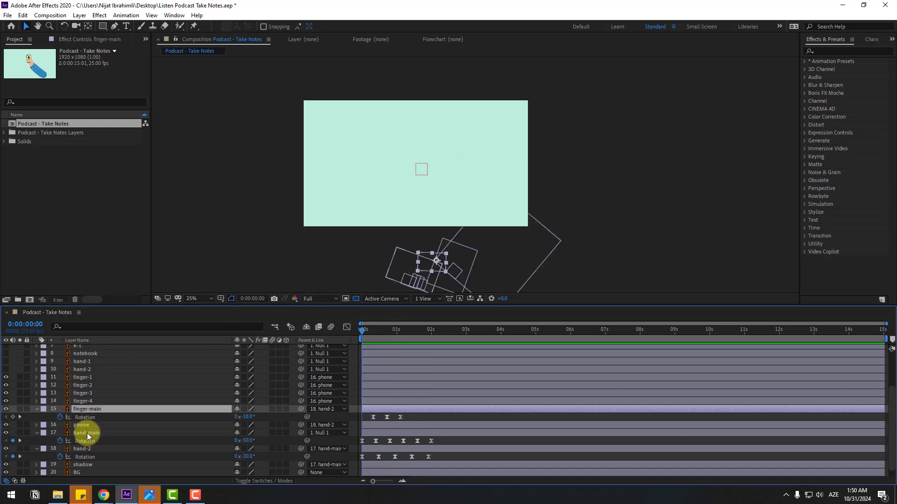
{"action": "left_click", "coordinate": [85, 433], "text": "ctrl"}
{"action": "left_click", "coordinate": [82, 448], "text": "ctrl"}
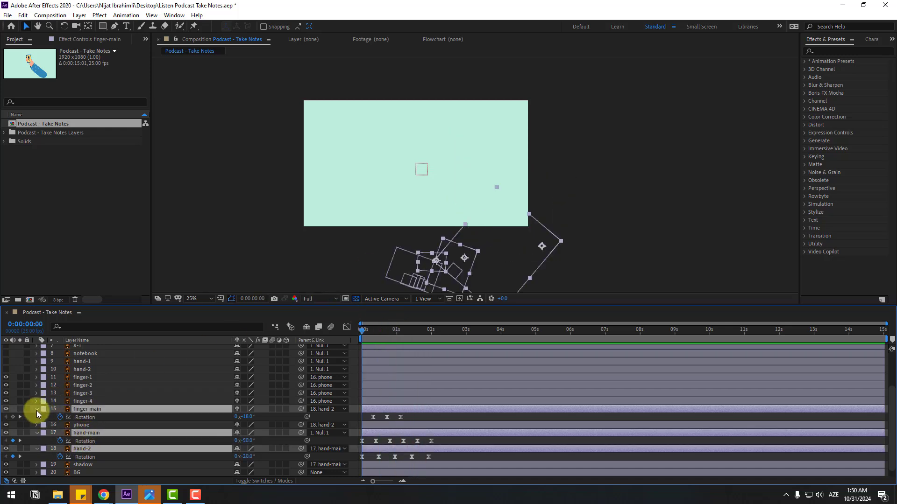
{"action": "left_click", "coordinate": [37, 410]}
{"action": "left_click", "coordinate": [602, 250]}
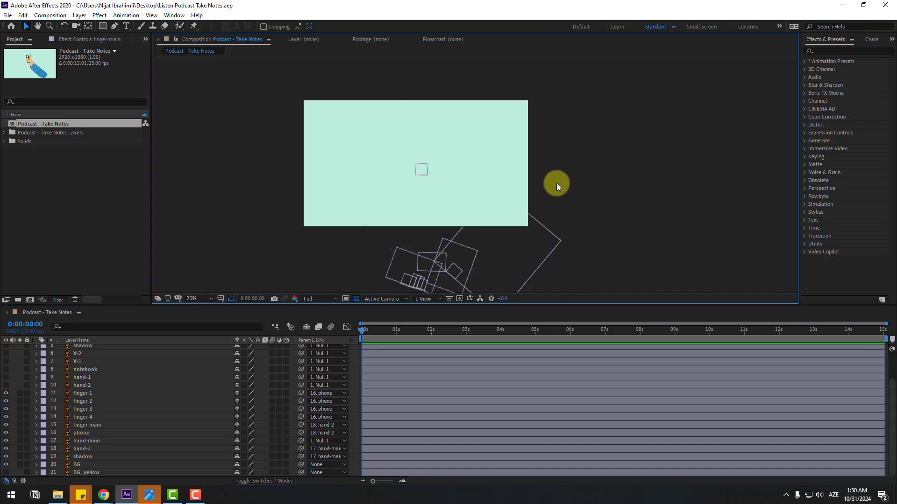
- Add a paragraph text reading "listen to podcast" in the empty area beside the hand, with the playhead at 0:00:02:04
{"action": "left_click", "coordinate": [127, 29]}
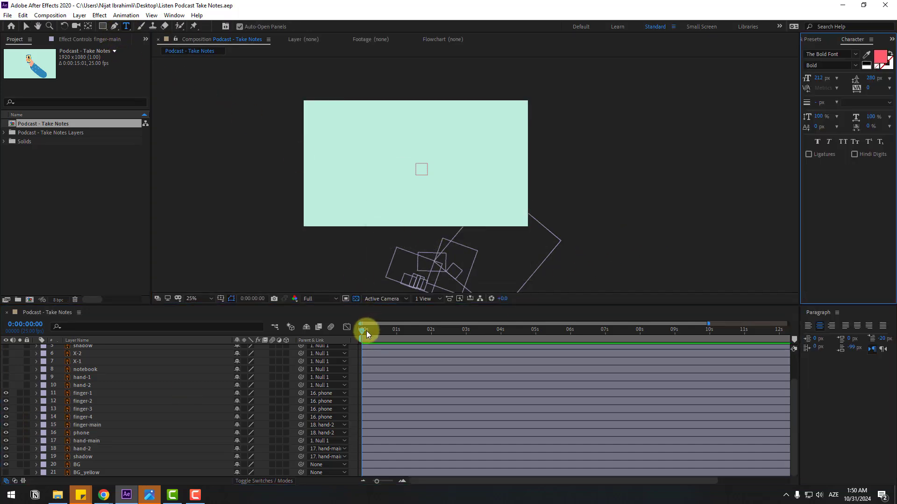
{"action": "left_click_drag", "start_coordinate": [365, 332], "coordinate": [437, 335]}
{"action": "left_click_drag", "start_coordinate": [334, 171], "coordinate": [411, 178]}
{"action": "left_click_drag", "start_coordinate": [395, 127], "coordinate": [492, 226]}
{"action": "type", "text": "listen to podcasts"}
{"action": "scroll", "coordinate": [454, 194], "scroll_direction": "up", "scroll_amount": 2}
{"action": "left_click", "coordinate": [313, 177]}
{"action": "key", "text": "BackSpace"}
{"action": "key", "text": "BackSpace"}
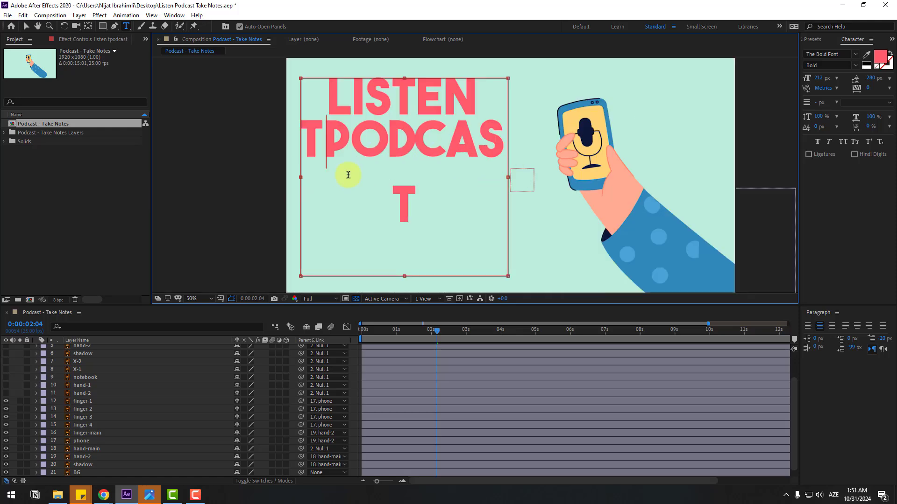
{"action": "type", "text": "o"}
- Restyle the text with a white fill, a smaller "to podcast" line and a layer scale of 137%
{"action": "left_click_drag", "start_coordinate": [369, 140], "coordinate": [507, 201]}
{"action": "left_click_drag", "start_coordinate": [818, 79], "coordinate": [775, 79]}
{"action": "left_click", "coordinate": [27, 27]}
{"action": "left_click", "coordinate": [880, 56]}
{"action": "left_click", "coordinate": [475, 349]}
{"action": "key", "text": "s"}
- Find the Drop Shadow effect and apply it to the "listen to podcast" text
{"action": "left_click", "coordinate": [824, 39]}
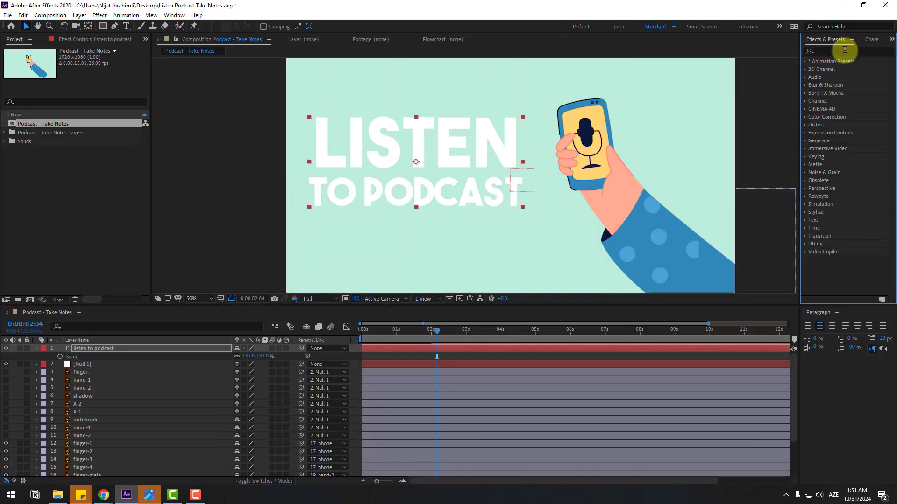
{"action": "left_click", "coordinate": [825, 51]}
{"action": "type", "text": "drop s"}
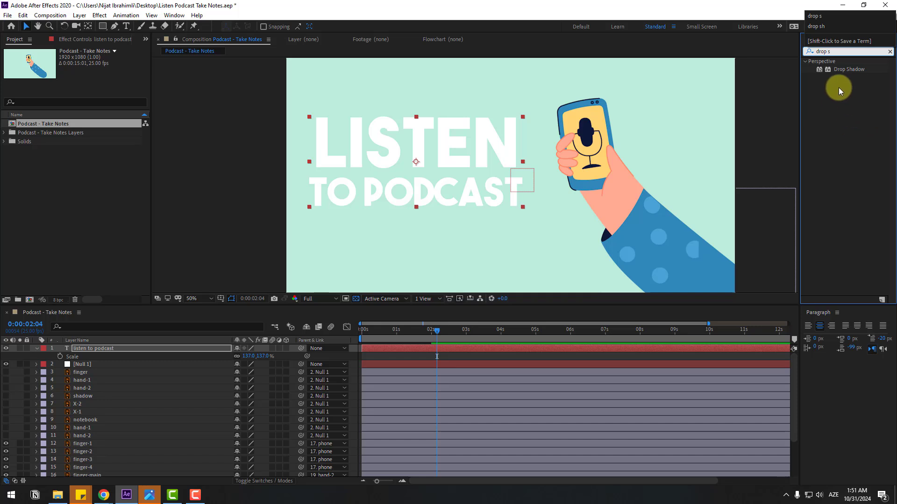
{"action": "left_click_drag", "start_coordinate": [849, 70], "coordinate": [460, 149]}
{"action": "scroll", "coordinate": [482, 217], "scroll_direction": "up", "scroll_amount": 2}
{"action": "left_click_drag", "start_coordinate": [343, 192], "coordinate": [407, 227]}
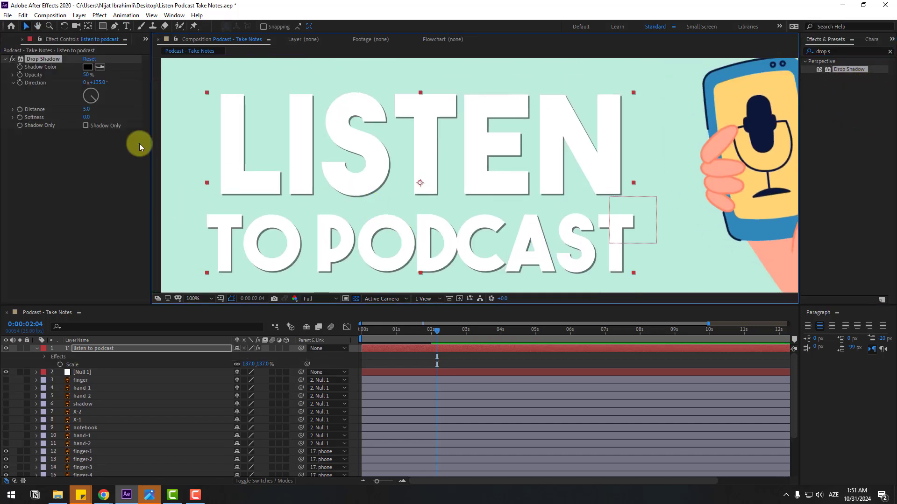
- Set the text's drop shadow to 59% opacity and a distance of 7
{"action": "left_click_drag", "start_coordinate": [88, 75], "coordinate": [98, 75]}
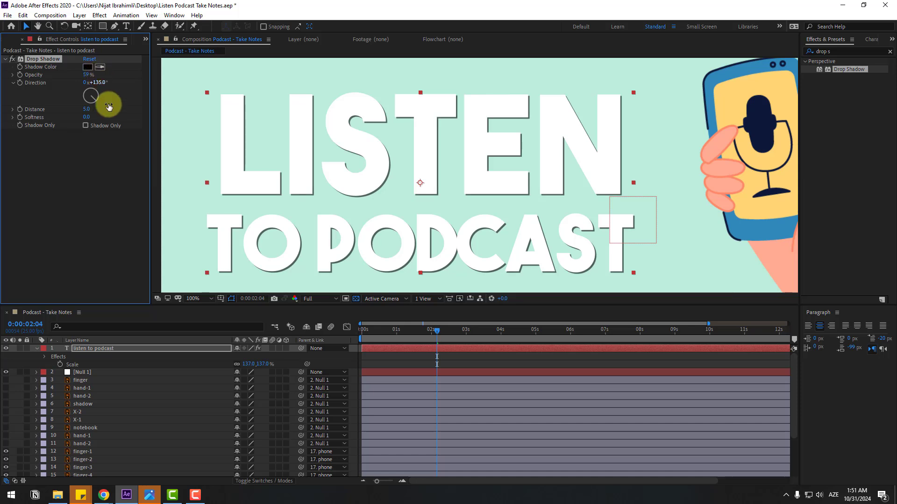
{"action": "left_click_drag", "start_coordinate": [89, 109], "coordinate": [90, 109]}
{"action": "scroll", "coordinate": [549, 201], "scroll_direction": "down", "scroll_amount": 2}
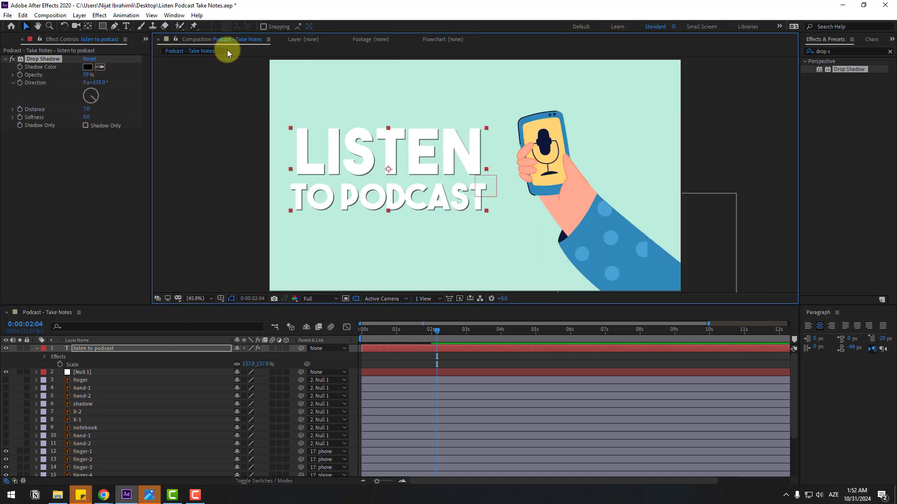
- Open Animation Composer 3 and expand the starter presets for text layer transitions down to Animate Characters, with the text layer selected
{"action": "left_click", "coordinate": [174, 15]}
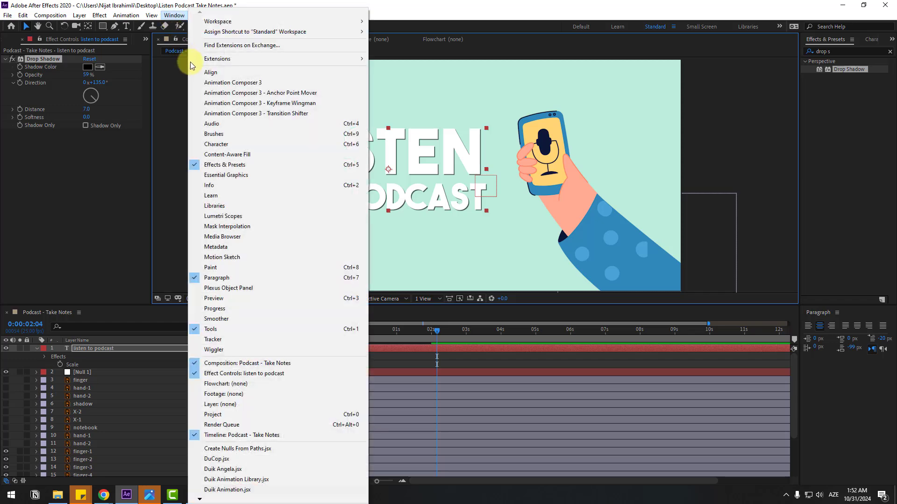
{"action": "left_click", "coordinate": [265, 82]}
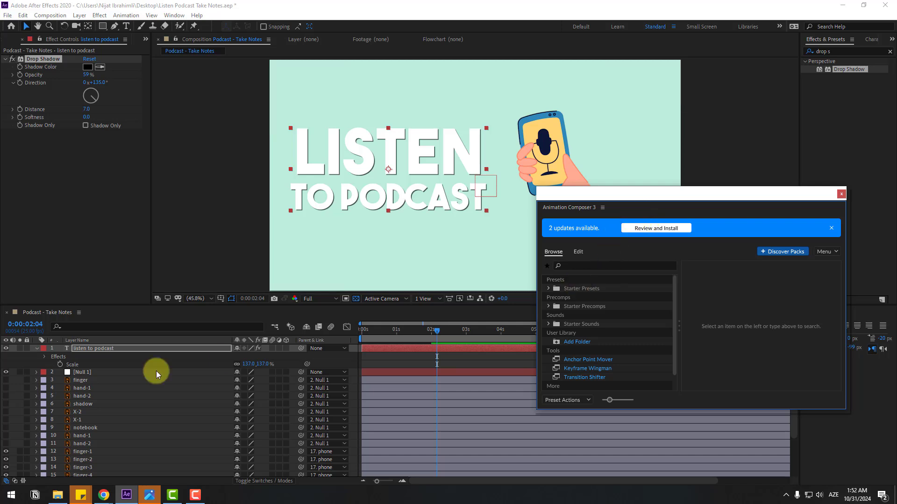
{"action": "key", "text": "Return"}
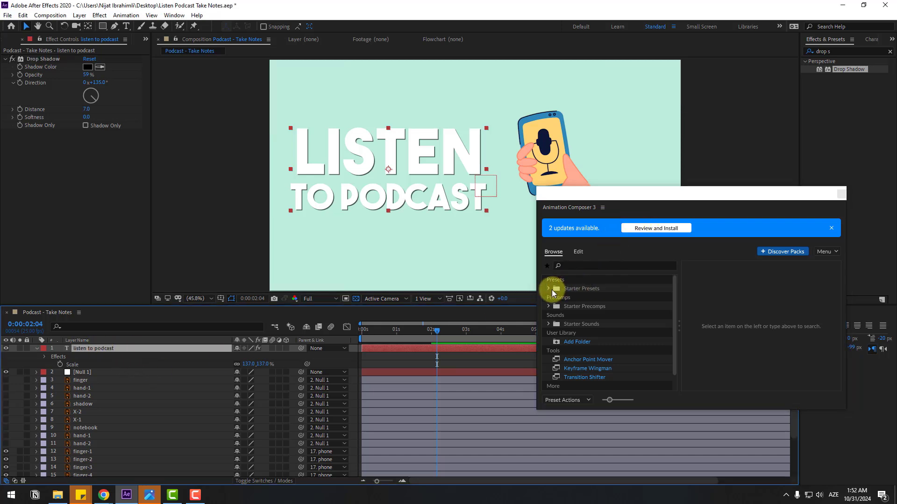
{"action": "left_click", "coordinate": [549, 289]}
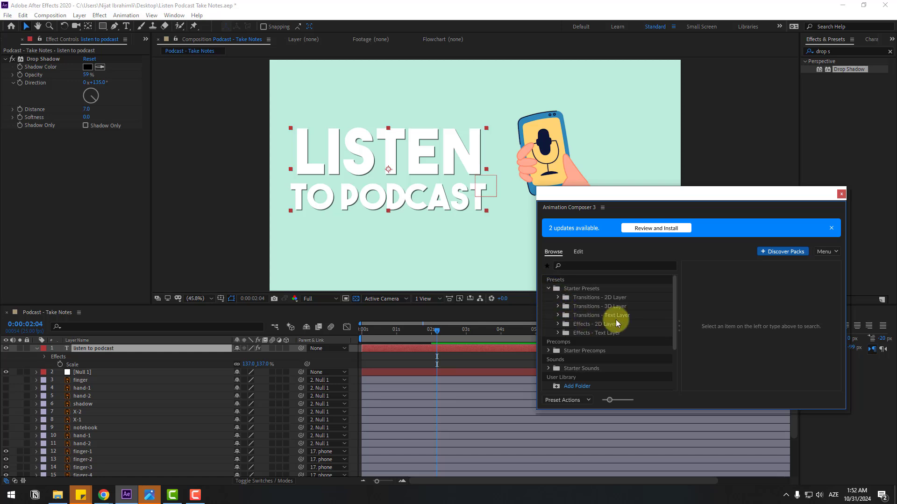
{"action": "left_click", "coordinate": [559, 316]}
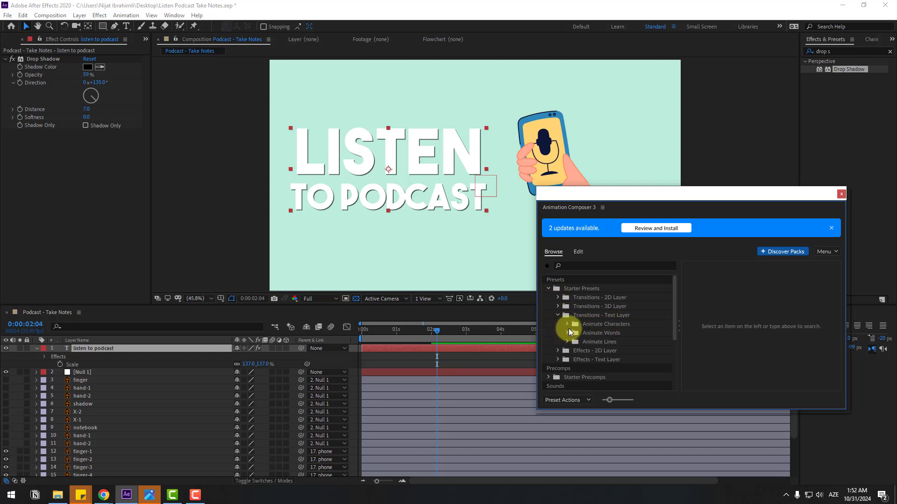
{"action": "left_click", "coordinate": [568, 327]}
{"action": "scroll", "coordinate": [612, 357], "scroll_direction": "down", "scroll_amount": 1}
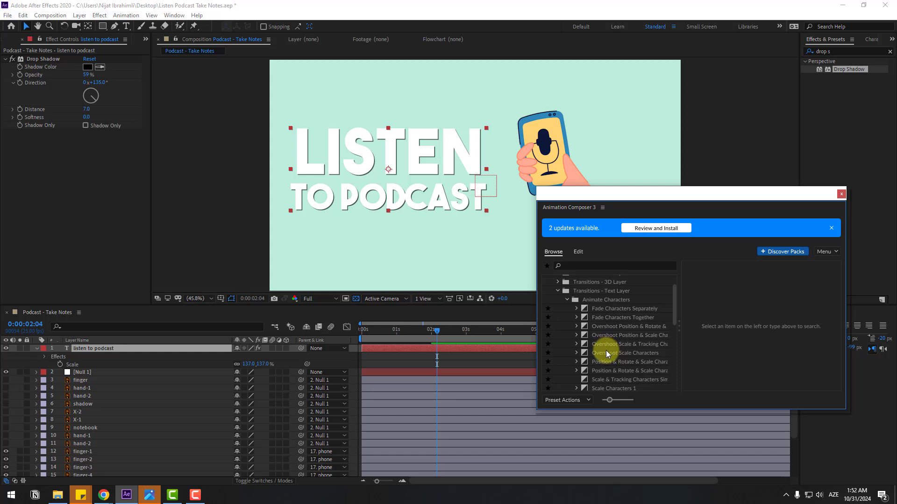
- Apply the Overshoot Position & Rotate & Scale Characters preset as the text's In animation and close Animation Composer
{"action": "left_click", "coordinate": [603, 346]}
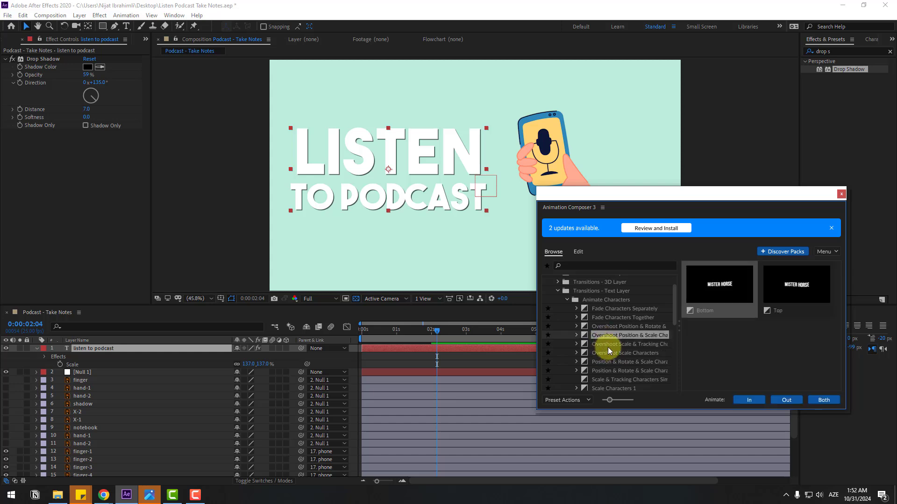
{"action": "left_click", "coordinate": [609, 328]}
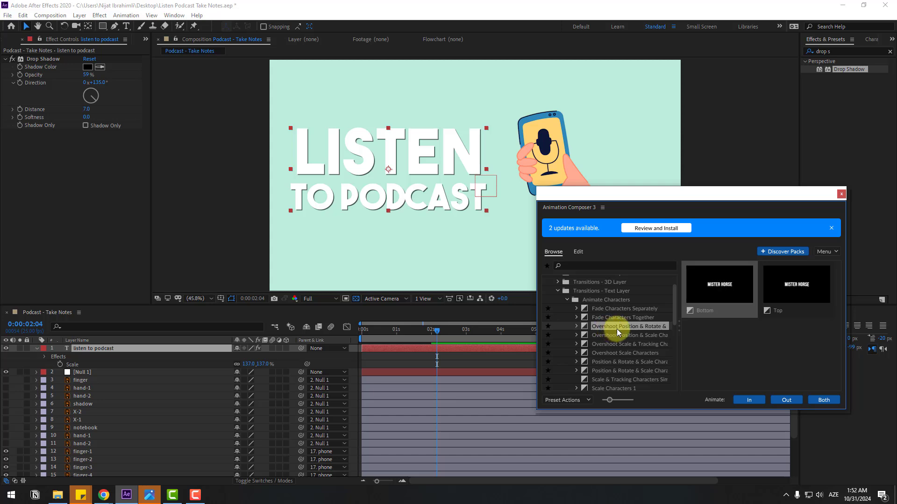
{"action": "left_click", "coordinate": [752, 399]}
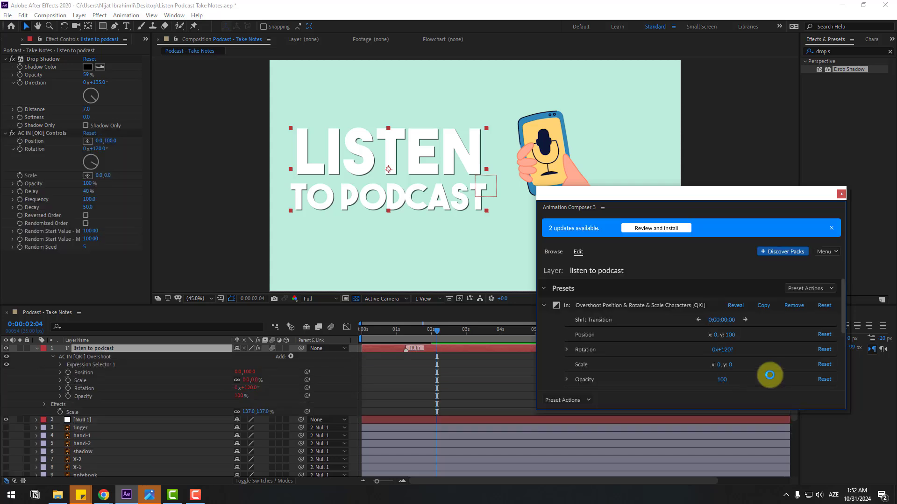
{"action": "left_click", "coordinate": [842, 194]}
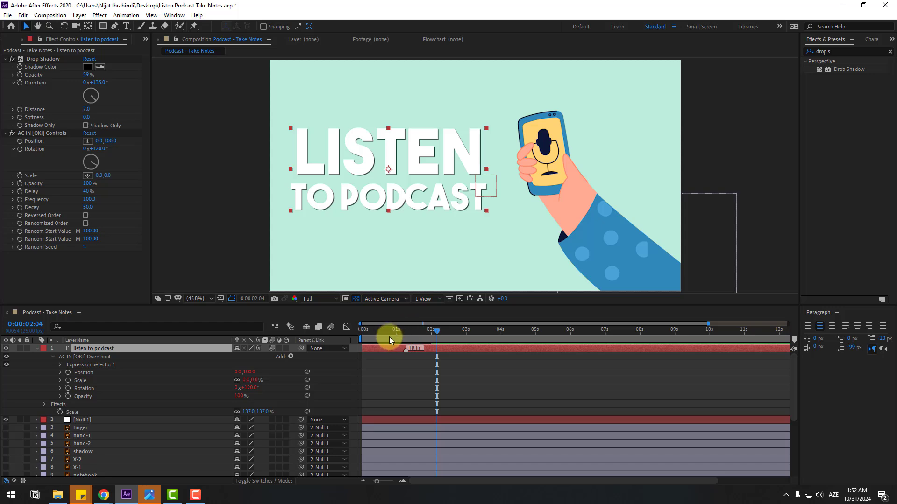
- Extend the "listen to podcast" text's In transition to just before the two-second mark and preview the animation
{"action": "left_click", "coordinate": [409, 350]}
{"action": "left_click_drag", "start_coordinate": [421, 350], "coordinate": [365, 348]}
{"action": "key", "text": "space"}
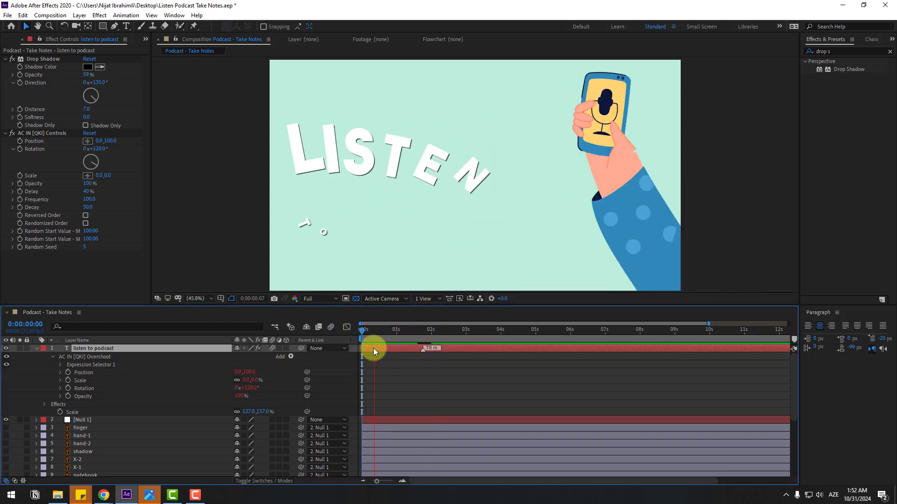
{"action": "key", "text": "space"}
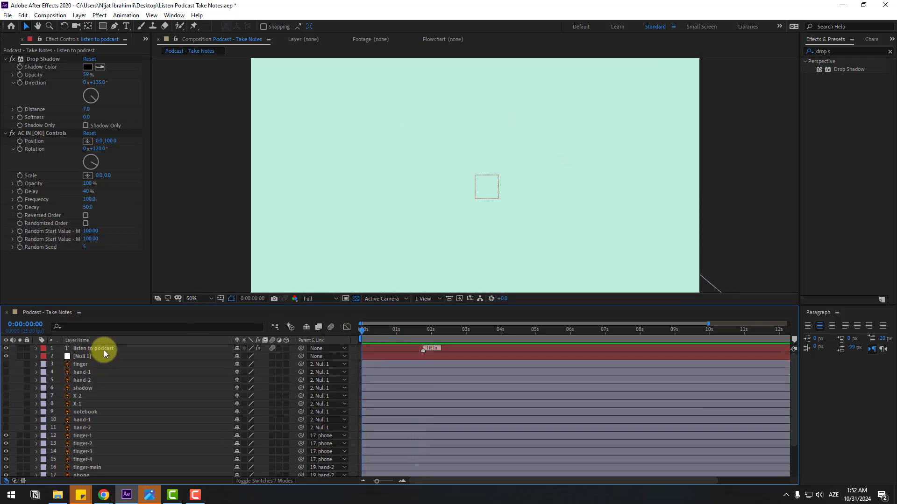
- Parent the "listen to podcast" layer to Null 1 and set a Position keyframe on Null 1 at 0:00:02:09
{"action": "left_click", "coordinate": [104, 351]}
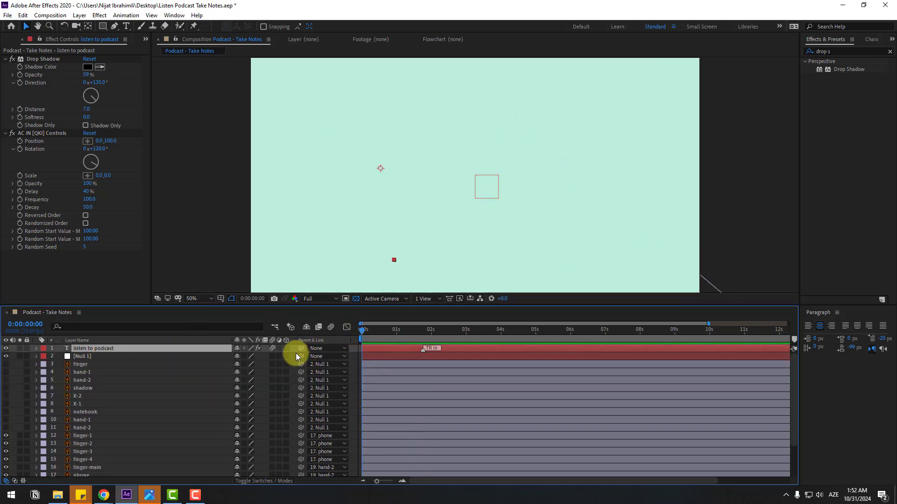
{"action": "left_click_drag", "start_coordinate": [299, 352], "coordinate": [93, 356]}
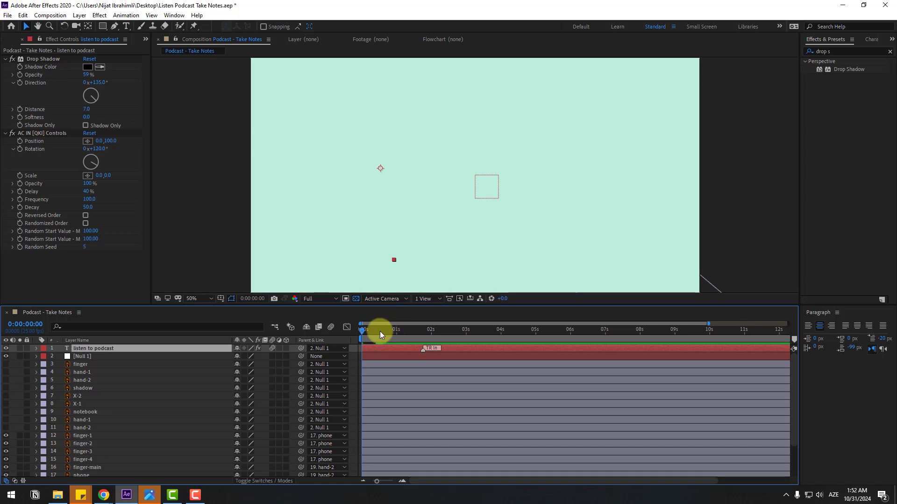
{"action": "left_click_drag", "start_coordinate": [374, 332], "coordinate": [444, 340]}
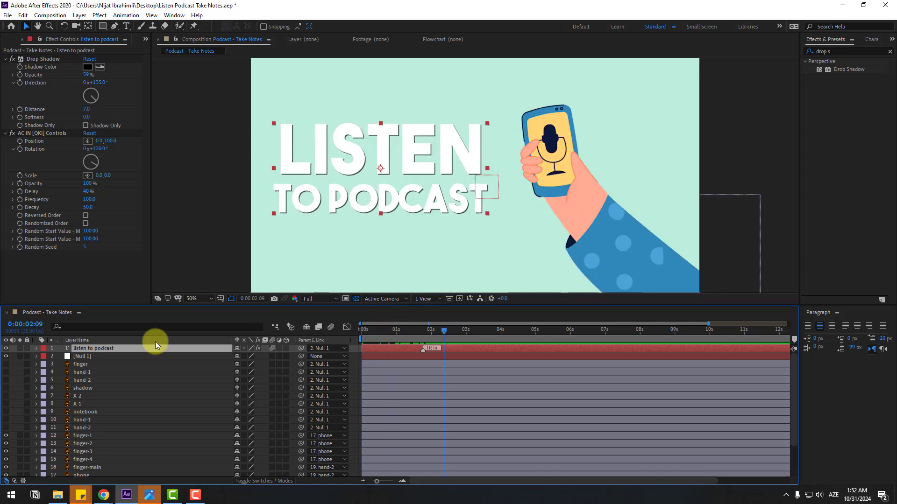
{"action": "left_click", "coordinate": [93, 357]}
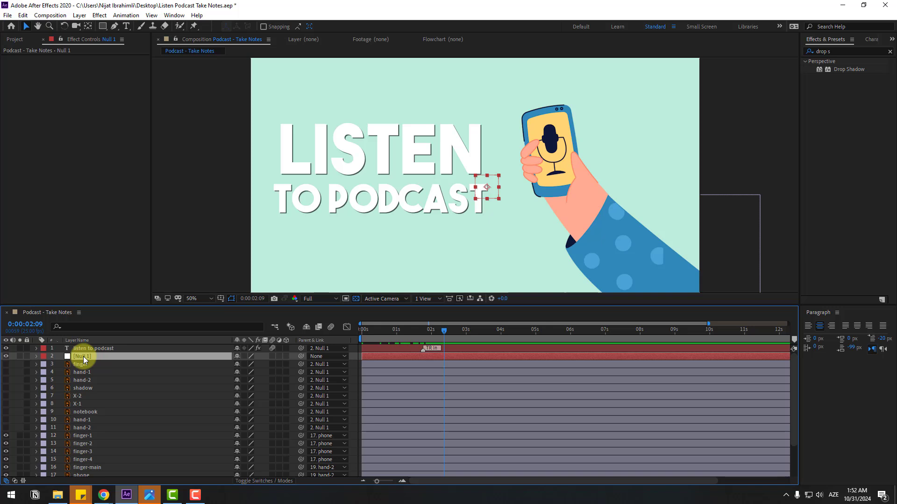
{"action": "key", "text": "p"}
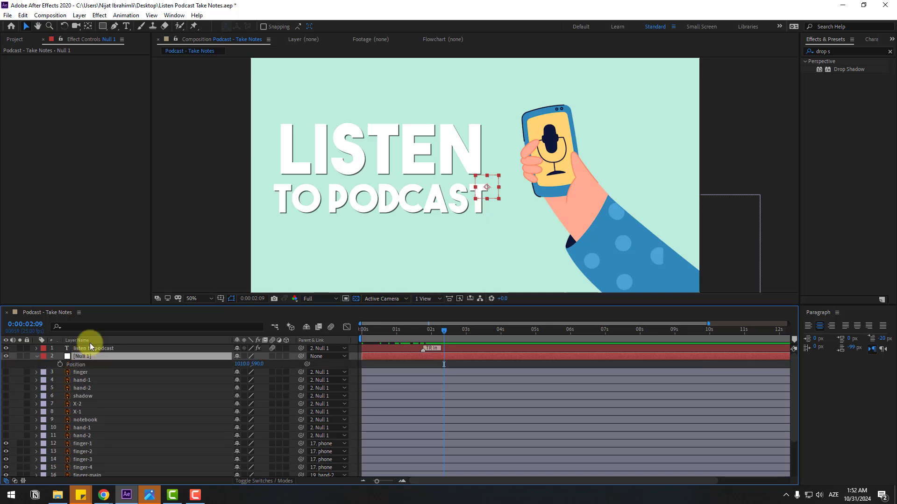
{"action": "left_click", "coordinate": [60, 365]}
- Add a second Position keyframe to Null 1 at 0:00:03:18 with the value 1840, 590
{"action": "left_click", "coordinate": [468, 332]}
{"action": "left_click_drag", "start_coordinate": [472, 336], "coordinate": [490, 337]}
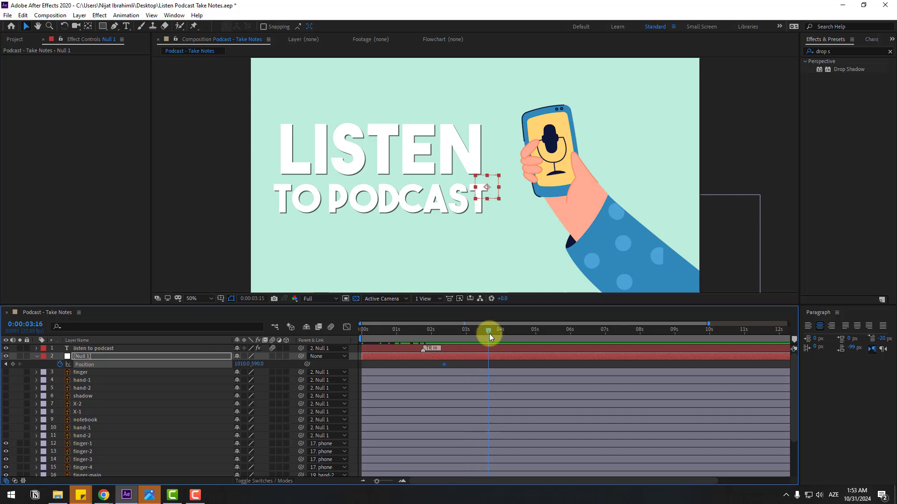
{"action": "left_click_drag", "start_coordinate": [241, 364], "coordinate": [282, 363]}
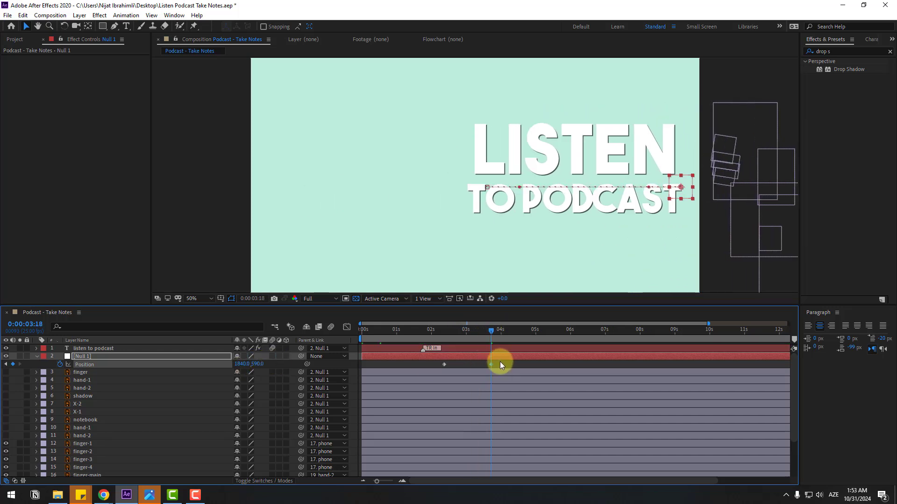
- Apply Easy Ease to both of Null 1's Position keyframes
{"action": "left_click_drag", "start_coordinate": [500, 361], "coordinate": [444, 366]}
{"action": "right_click", "coordinate": [444, 365]}
{"action": "mouse_move", "coordinate": [467, 360]}
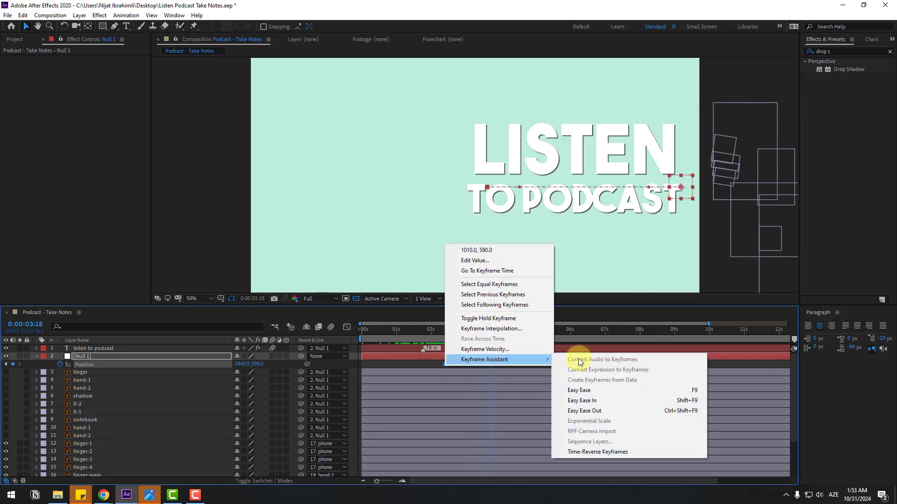
{"action": "left_click", "coordinate": [579, 391]}
- Reshape Null 1's Position speed graph into a sharper central peak, preview the move and close the Graph Editor
{"action": "left_click", "coordinate": [347, 327]}
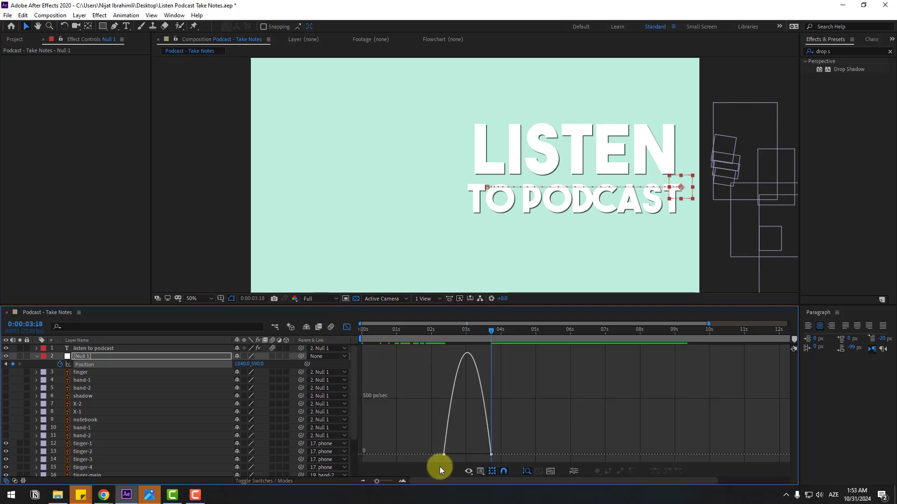
{"action": "left_click_drag", "start_coordinate": [455, 448], "coordinate": [510, 452]}
{"action": "key", "text": "space"}
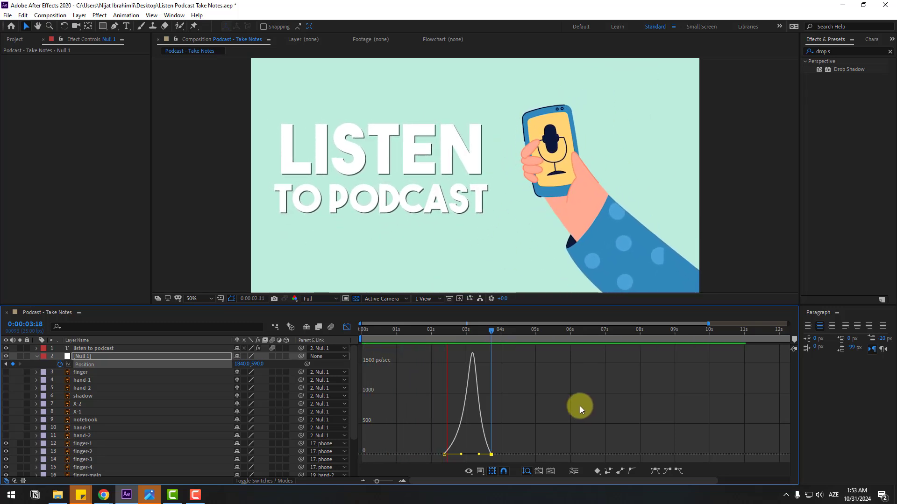
{"action": "key", "text": "space"}
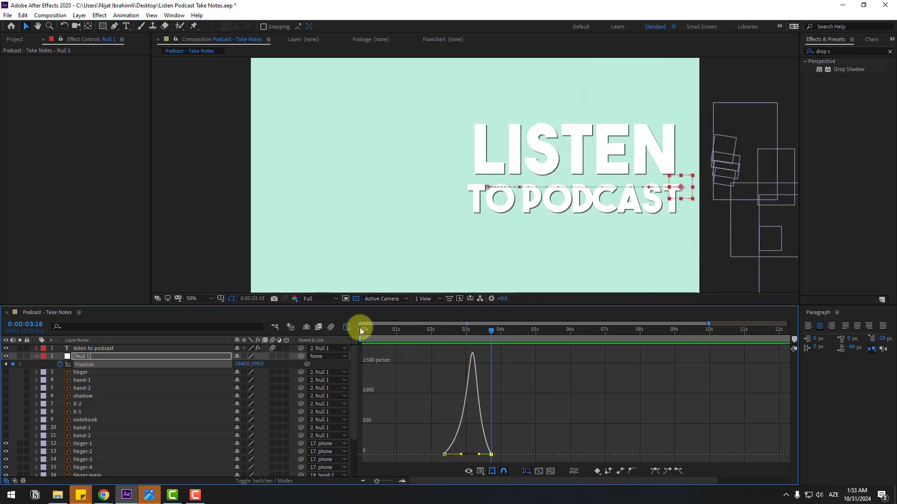
{"action": "left_click", "coordinate": [347, 327]}
- Split the "listen to podcast" text layer at 0:00:02:09
{"action": "left_click", "coordinate": [446, 329]}
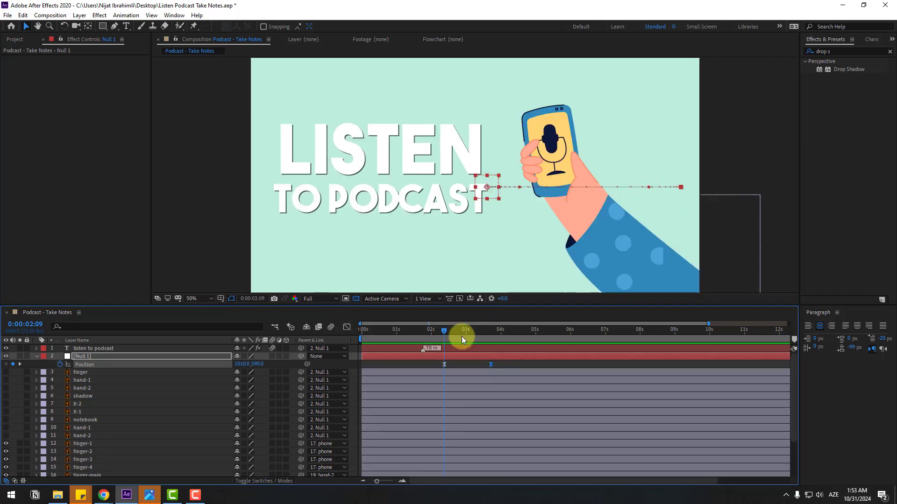
{"action": "left_click", "coordinate": [93, 349]}
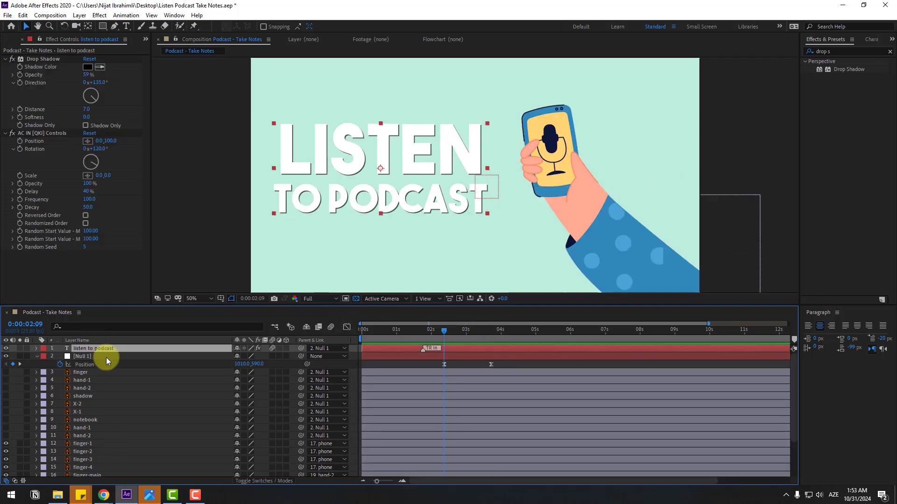
{"action": "left_click", "coordinate": [23, 16]}
{"action": "left_click", "coordinate": [43, 146]}
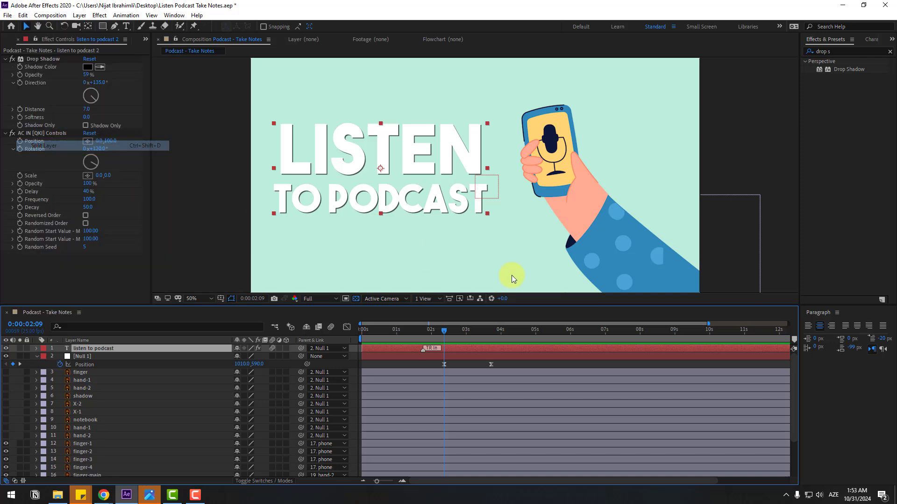
- At 0:00:03:22, replace the split copy's text with "don't forget to take notes"
{"action": "key", "text": "ctrl+t"}
{"action": "left_click_drag", "start_coordinate": [469, 330], "coordinate": [497, 330]}
{"action": "left_click", "coordinate": [589, 142]}
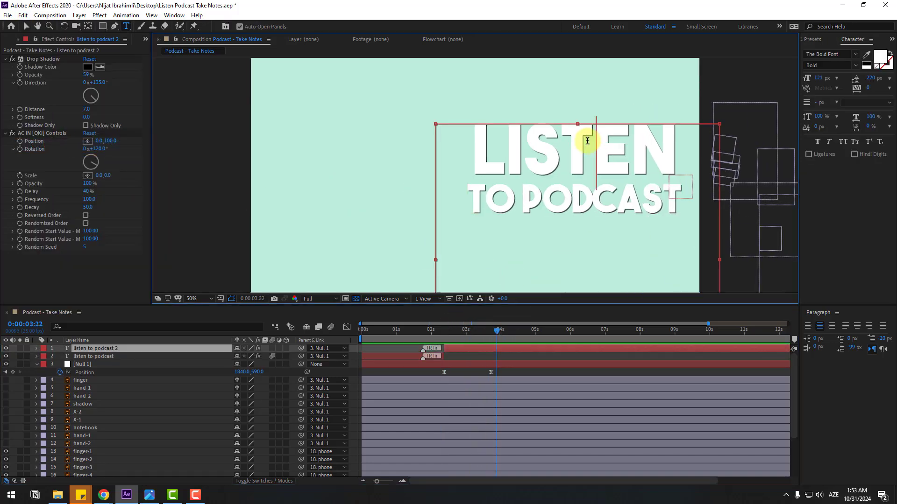
{"action": "key", "text": "ctrl+a"}
{"action": "type", "text": "don"}
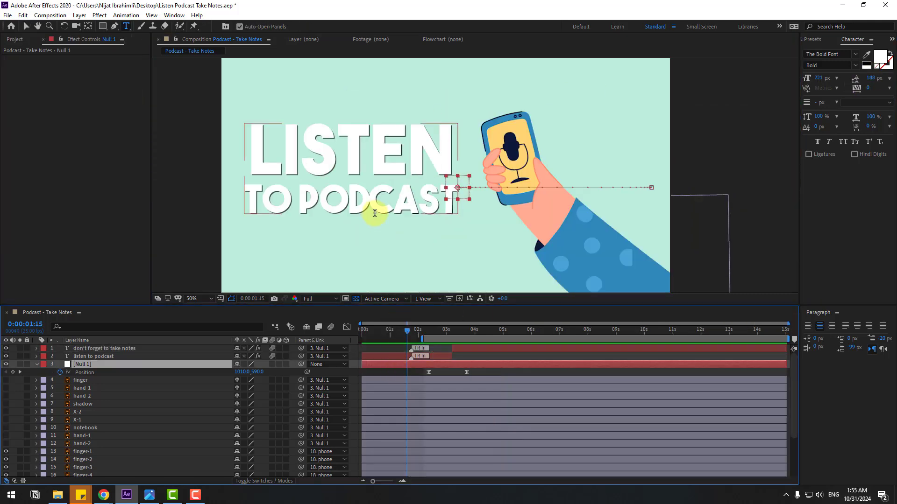
- Recolor the word "podcast" with the sleeve's blue and the word "to" with the phone screen's yellow
{"action": "left_click", "coordinate": [375, 213]}
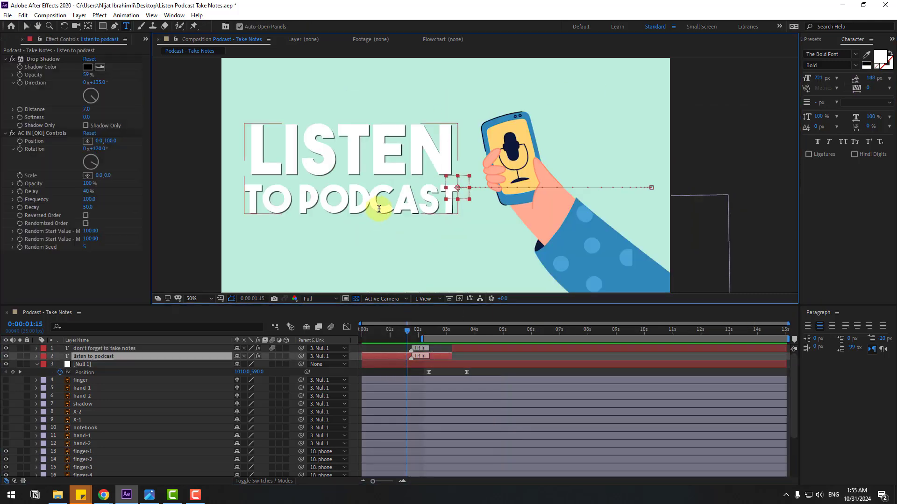
{"action": "left_click_drag", "start_coordinate": [454, 201], "coordinate": [304, 207]}
{"action": "left_click", "coordinate": [867, 55]}
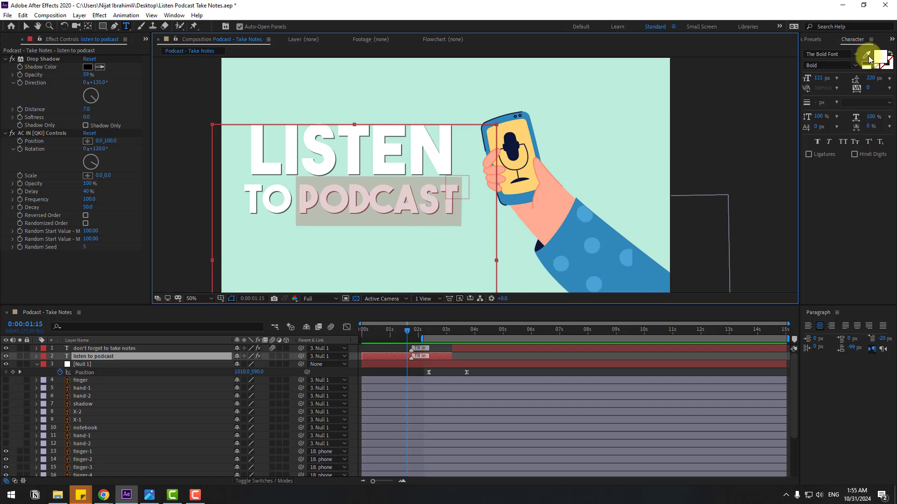
{"action": "left_click", "coordinate": [613, 204]}
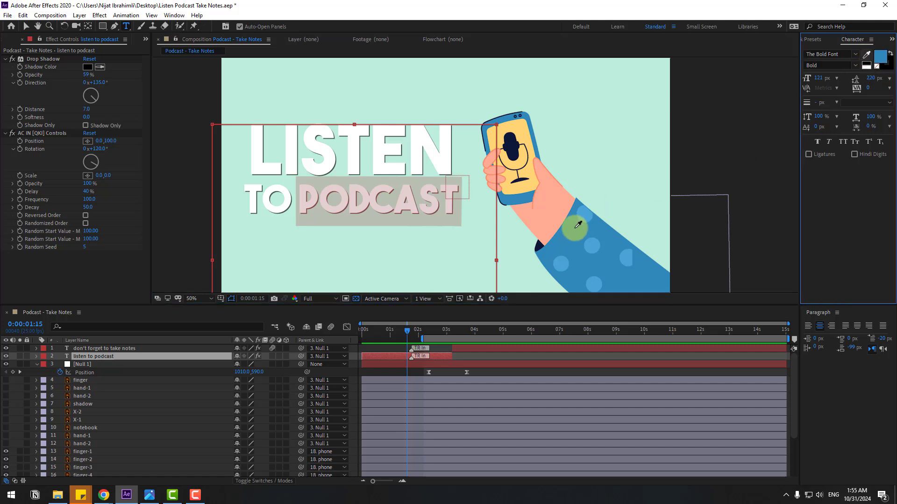
{"action": "left_click_drag", "start_coordinate": [460, 206], "coordinate": [310, 201]}
{"action": "left_click_drag", "start_coordinate": [293, 201], "coordinate": [246, 201]}
{"action": "left_click", "coordinate": [867, 55]}
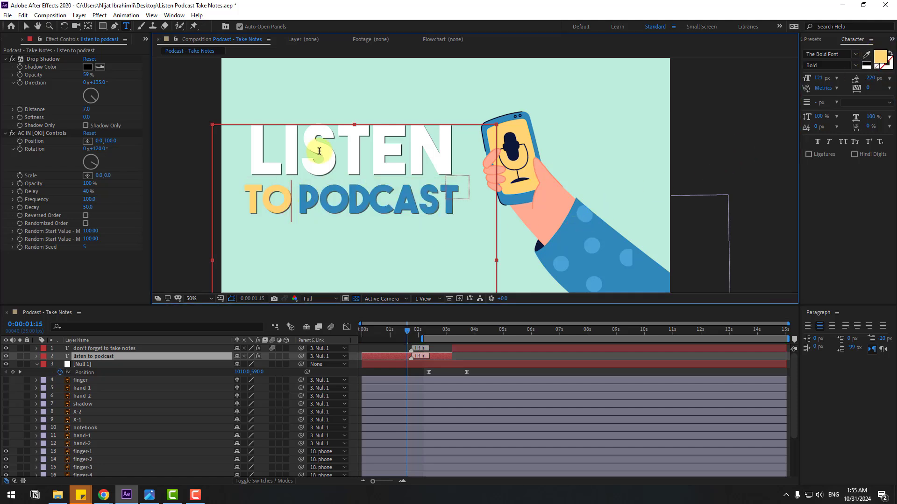
{"action": "left_click", "coordinate": [26, 27]}
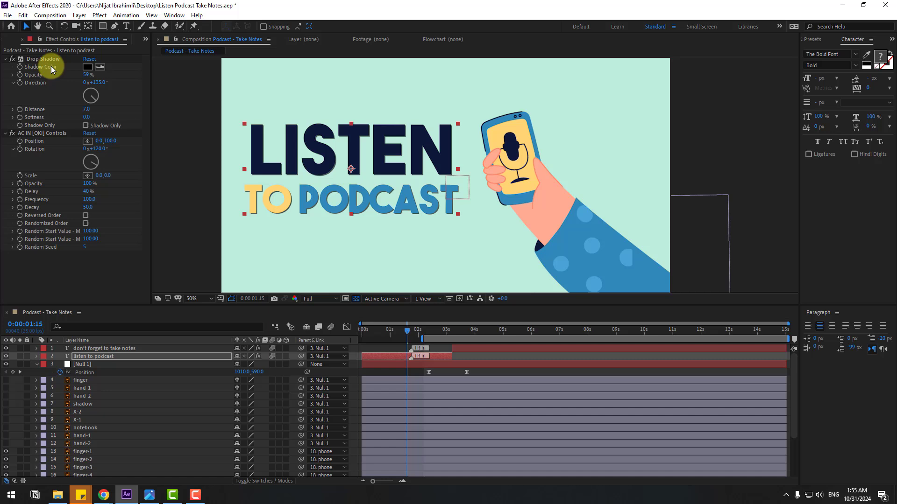
- At 0:00:05:01, make the layers from finger down to the second hand-2 visible to show the notebook illustration
{"action": "left_click_drag", "start_coordinate": [407, 330], "coordinate": [504, 331]}
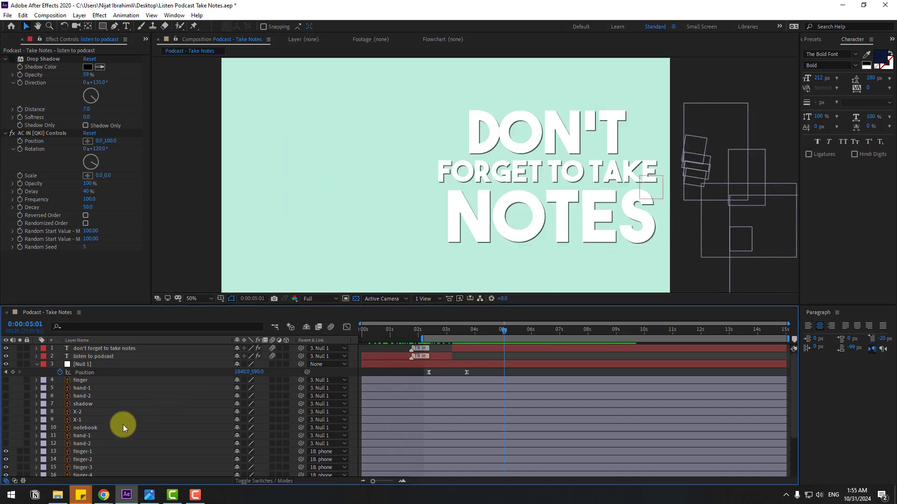
{"action": "left_click", "coordinate": [84, 439]}
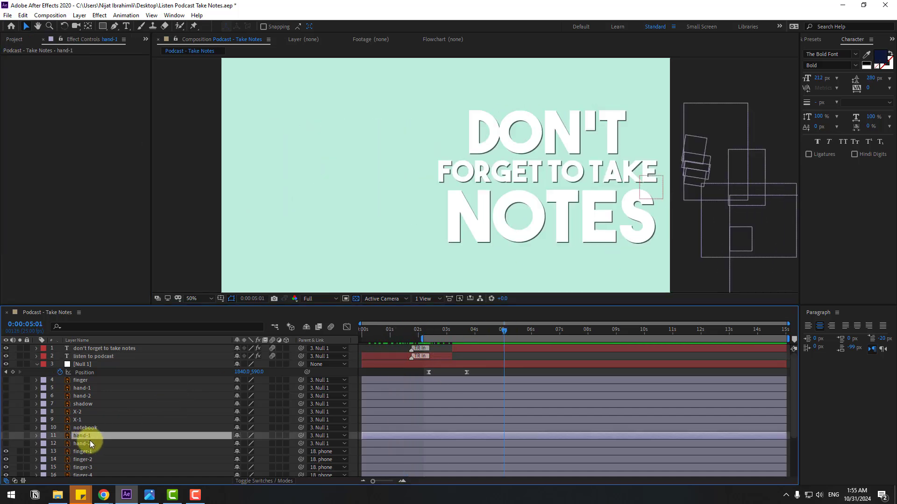
{"action": "left_click", "coordinate": [88, 443]}
{"action": "left_click", "coordinate": [80, 381], "text": "shift"}
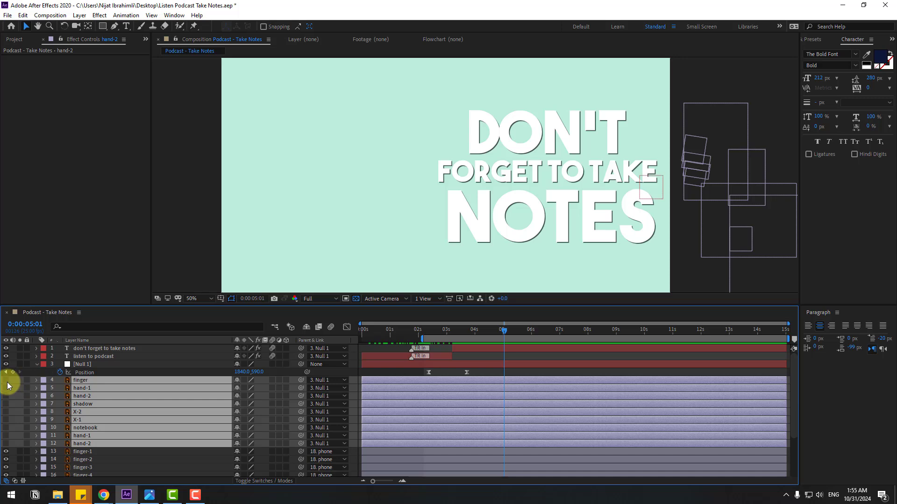
{"action": "left_click", "coordinate": [6, 388]}
{"action": "left_click_drag", "start_coordinate": [660, 199], "coordinate": [348, 180]}
- Enlarge the word "don't" and set the leading of the word "notes" to 216 px
{"action": "left_click_drag", "start_coordinate": [469, 133], "coordinate": [625, 133]}
{"action": "left_click_drag", "start_coordinate": [819, 78], "coordinate": [829, 79]}
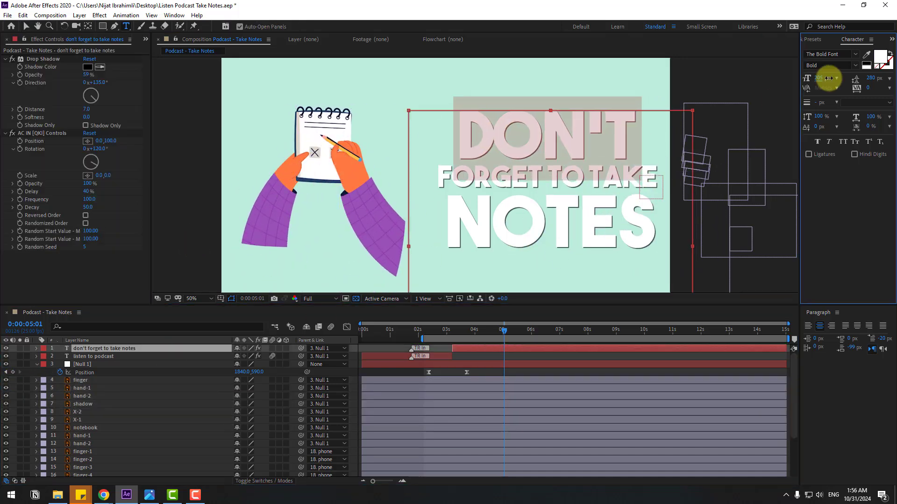
{"action": "left_click_drag", "start_coordinate": [449, 218], "coordinate": [656, 217]}
{"action": "left_click_drag", "start_coordinate": [871, 78], "coordinate": [881, 85]}
- Recolor "don't" with the notebook sleeve's purple and "forget to take" with the notebook edge's navy
{"action": "left_click_drag", "start_coordinate": [468, 333], "coordinate": [455, 335]}
{"action": "left_click_drag", "start_coordinate": [436, 133], "coordinate": [656, 133]}
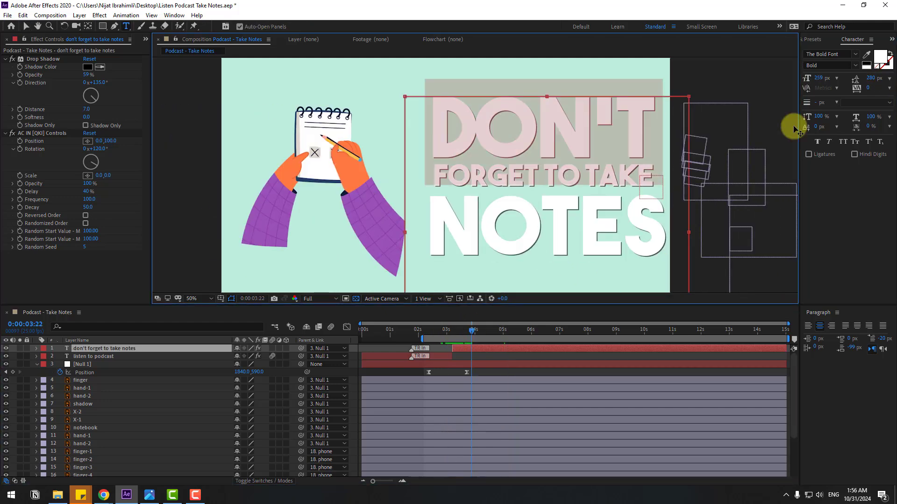
{"action": "left_click", "coordinate": [866, 54]}
{"action": "left_click", "coordinate": [371, 215]}
{"action": "left_click_drag", "start_coordinate": [435, 178], "coordinate": [656, 180]}
{"action": "left_click", "coordinate": [866, 55]}
{"action": "left_click", "coordinate": [330, 181]}
- Change the word "notes" to a violet-blue text color
{"action": "left_click_drag", "start_coordinate": [664, 226], "coordinate": [432, 224]}
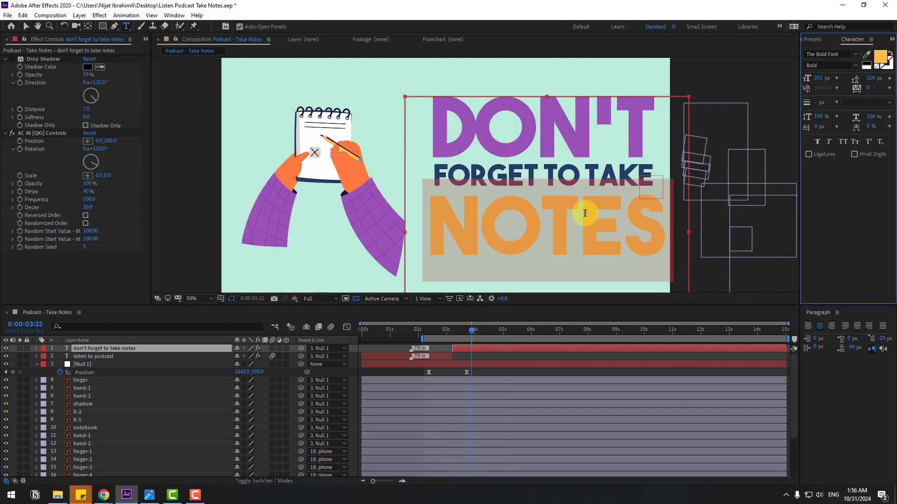
{"action": "left_click", "coordinate": [880, 56]}
{"action": "left_click_drag", "start_coordinate": [400, 449], "coordinate": [399, 411]}
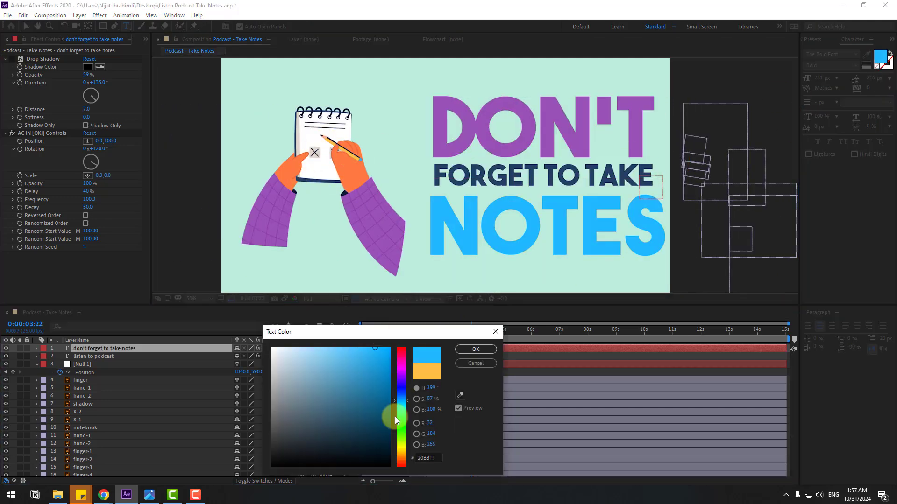
{"action": "left_click_drag", "start_coordinate": [399, 411], "coordinate": [400, 387]}
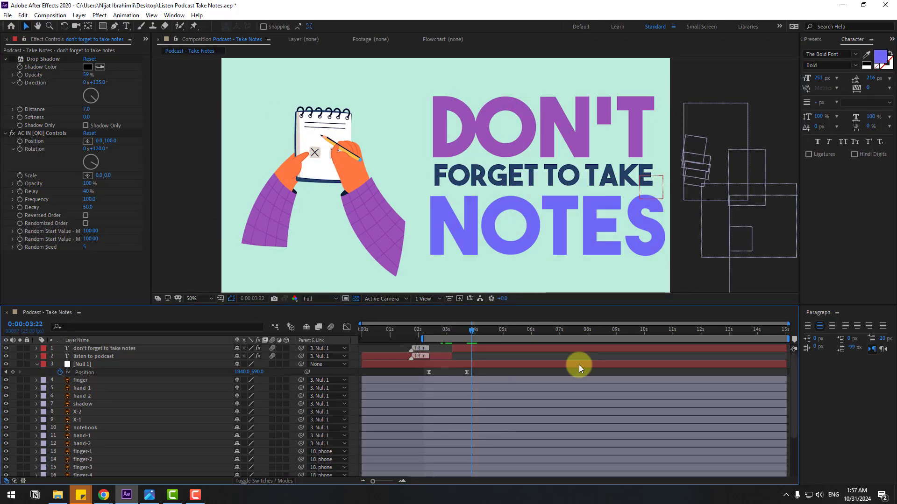
- Move the anchor point of the pencil arm's hand-1 sleeve layer to the lower end of the sleeve
{"action": "left_click", "coordinate": [380, 234]}
{"action": "left_click", "coordinate": [87, 26]}
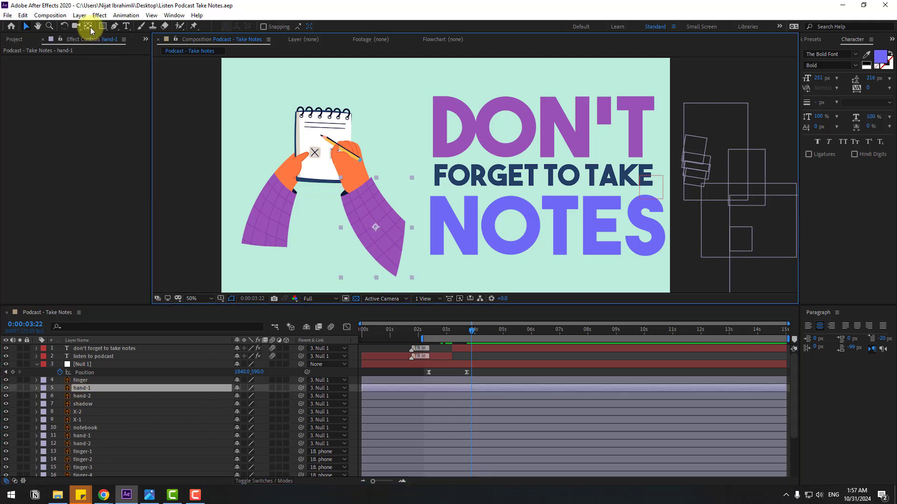
{"action": "left_click_drag", "start_coordinate": [375, 227], "coordinate": [396, 251]}
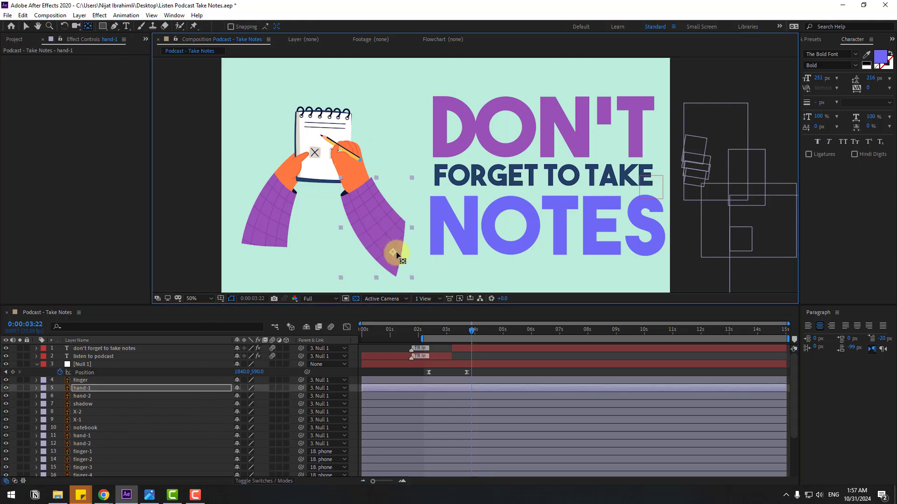
{"action": "left_click", "coordinate": [24, 27]}
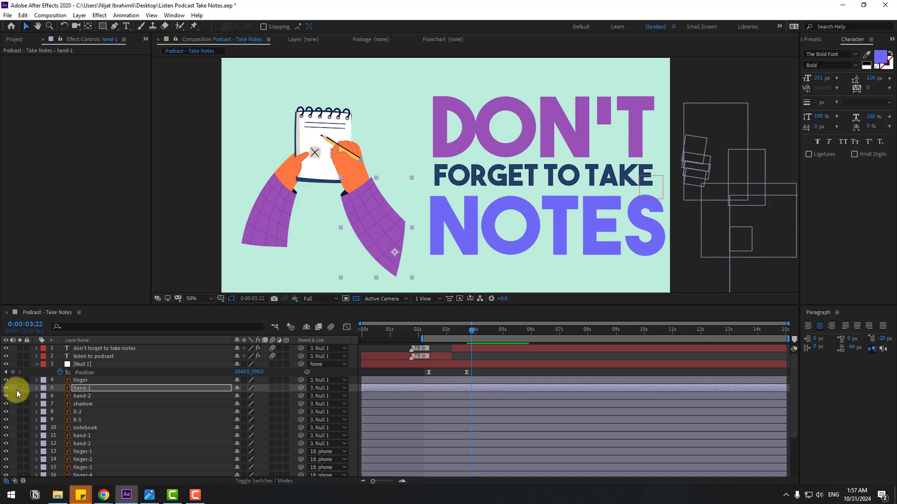
- Check the hand-1 sleeve in isolation and parent the pencil-holding hand-2 layer to it
{"action": "left_click", "coordinate": [19, 388]}
{"action": "left_click", "coordinate": [19, 388]}
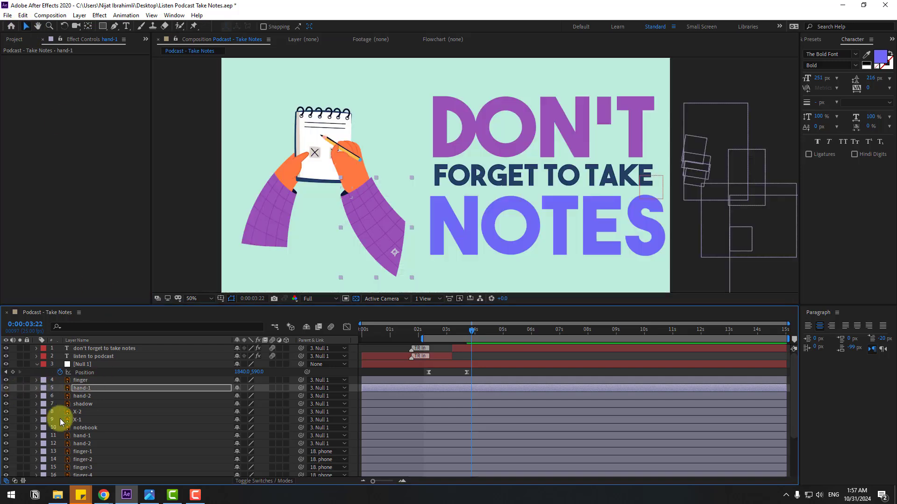
{"action": "left_click", "coordinate": [83, 397]}
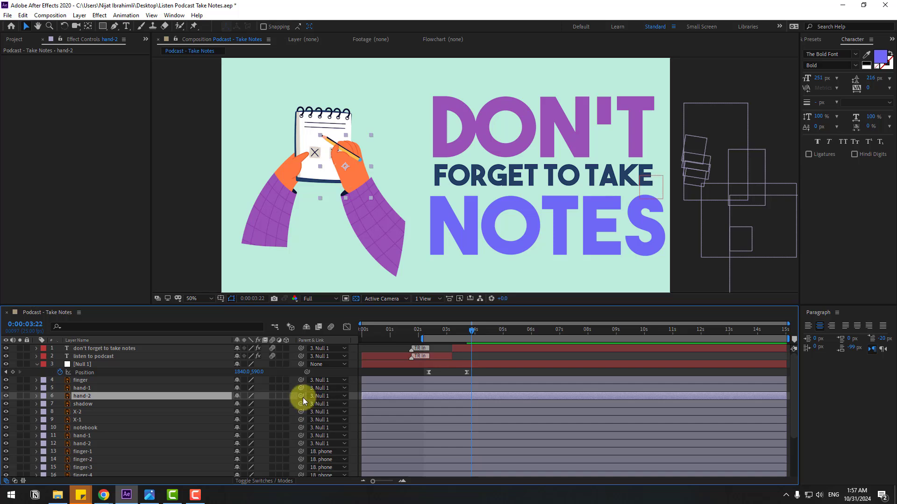
{"action": "left_click_drag", "start_coordinate": [113, 395], "coordinate": [84, 389]}
- Solo the pencil-holding hand-2 layer and move its anchor point to the base of the wrist
{"action": "key", "text": "period"}
{"action": "left_click_drag", "start_coordinate": [262, 217], "coordinate": [331, 224]}
{"action": "left_click", "coordinate": [19, 396]}
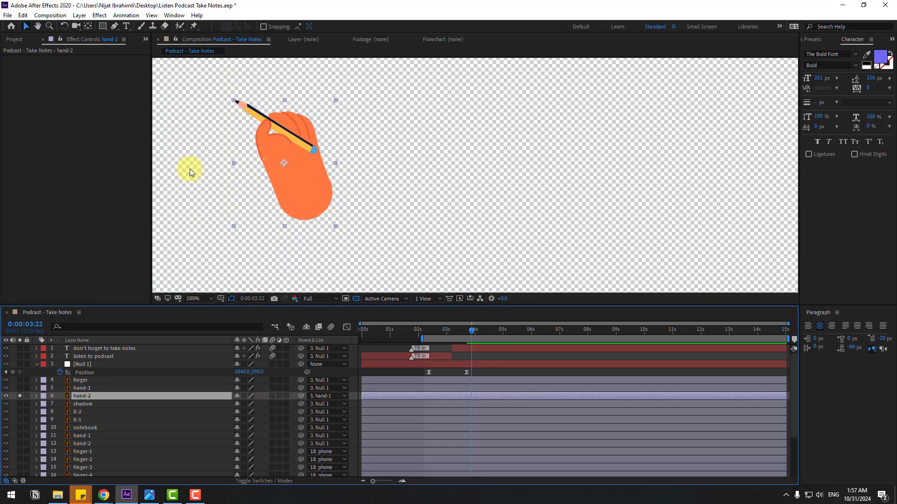
{"action": "key", "text": "y"}
{"action": "left_click_drag", "start_coordinate": [286, 168], "coordinate": [315, 213]}
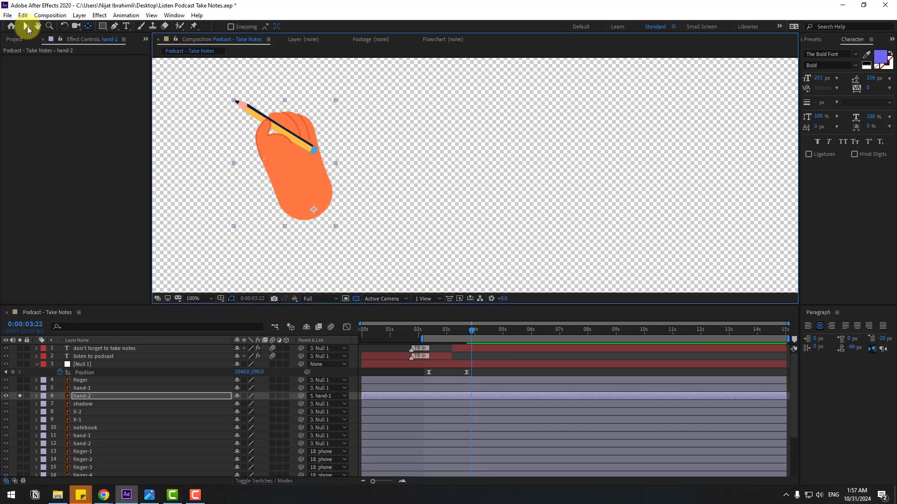
- Unsolo the pencil-holding hand-2 layer and parent the shadow layer to the pencil arm's hand-1 sleeve
{"action": "left_click", "coordinate": [26, 27]}
{"action": "left_click", "coordinate": [20, 396]}
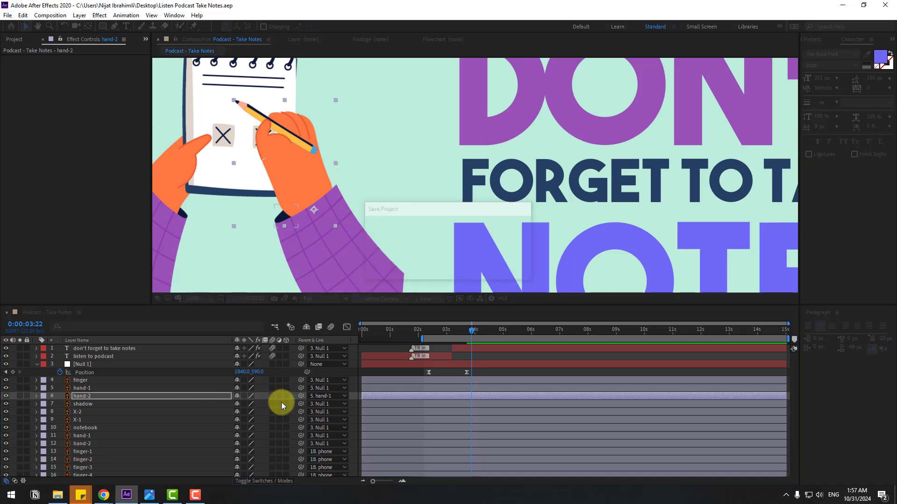
{"action": "left_click", "coordinate": [81, 404]}
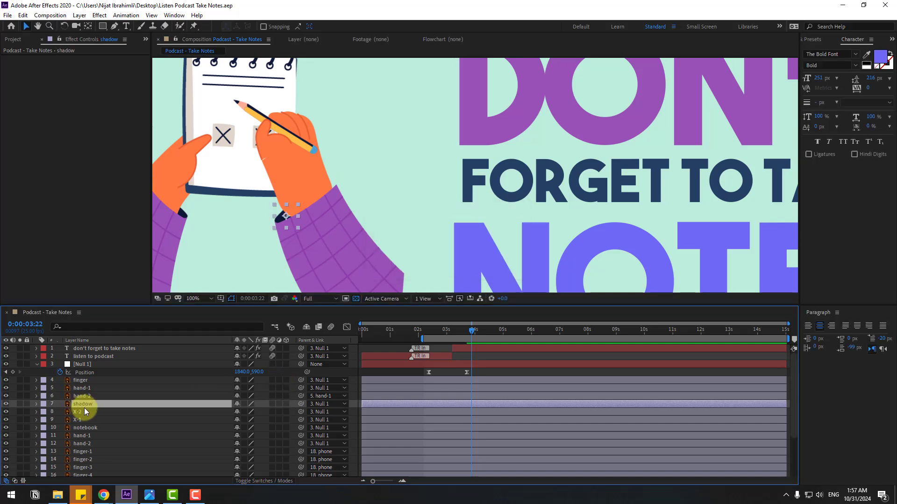
{"action": "left_click_drag", "start_coordinate": [301, 405], "coordinate": [86, 389]}
- Move the anchor point of the notebook arm's hand-1 sleeve layer to the lower end of the sleeve
{"action": "left_click", "coordinate": [81, 437]}
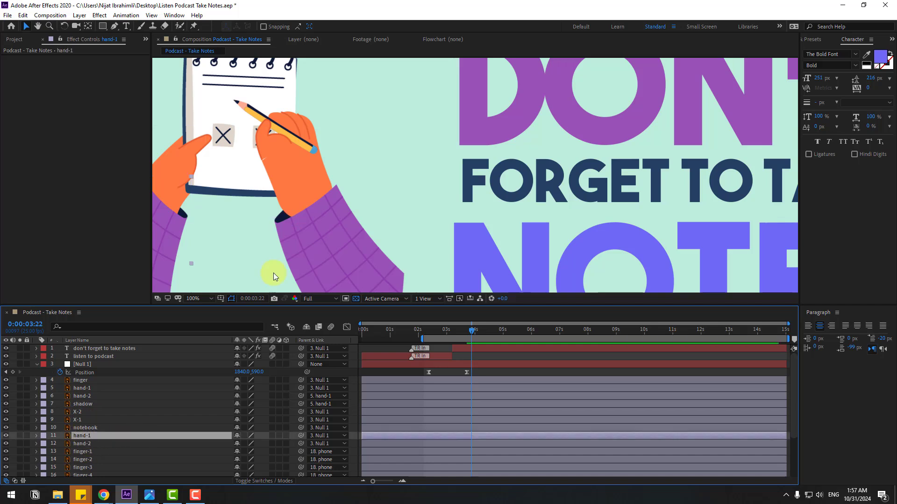
{"action": "left_click_drag", "start_coordinate": [223, 234], "coordinate": [385, 180]}
{"action": "left_click", "coordinate": [87, 26]}
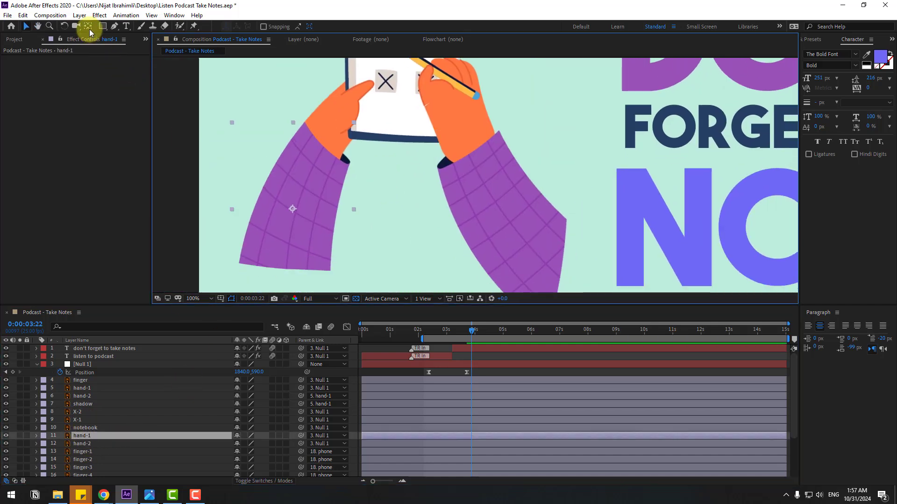
{"action": "left_click_drag", "start_coordinate": [292, 209], "coordinate": [283, 271]}
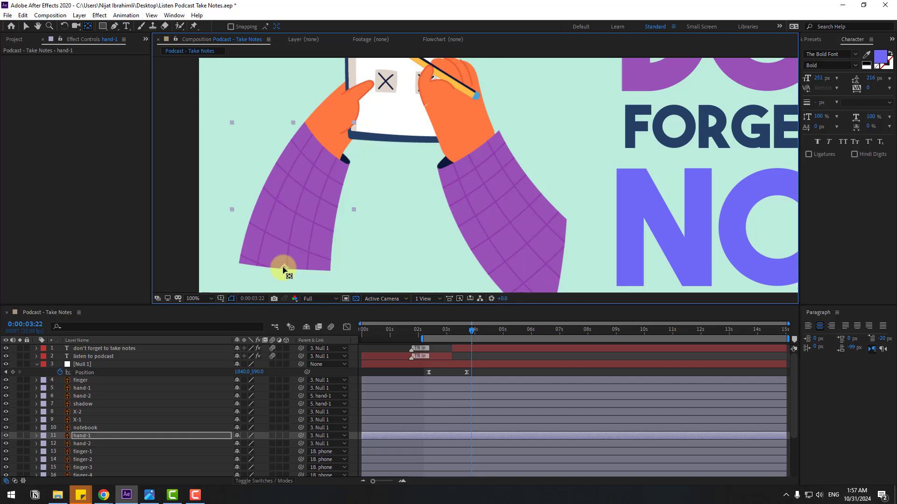
- Isolate the notebook arm's hand-2 layer, move its anchor point to the wrist, and show the other layers again
{"action": "left_click", "coordinate": [68, 445]}
{"action": "left_click", "coordinate": [20, 444]}
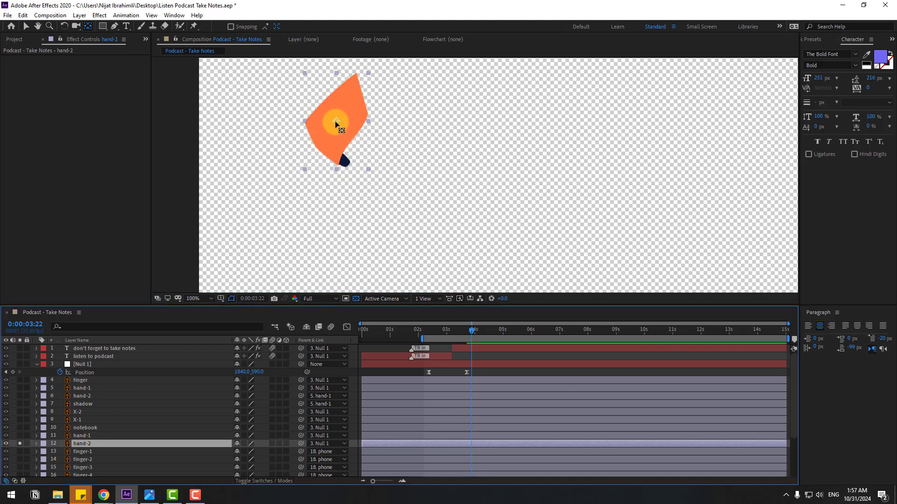
{"action": "left_click_drag", "start_coordinate": [335, 121], "coordinate": [315, 139]}
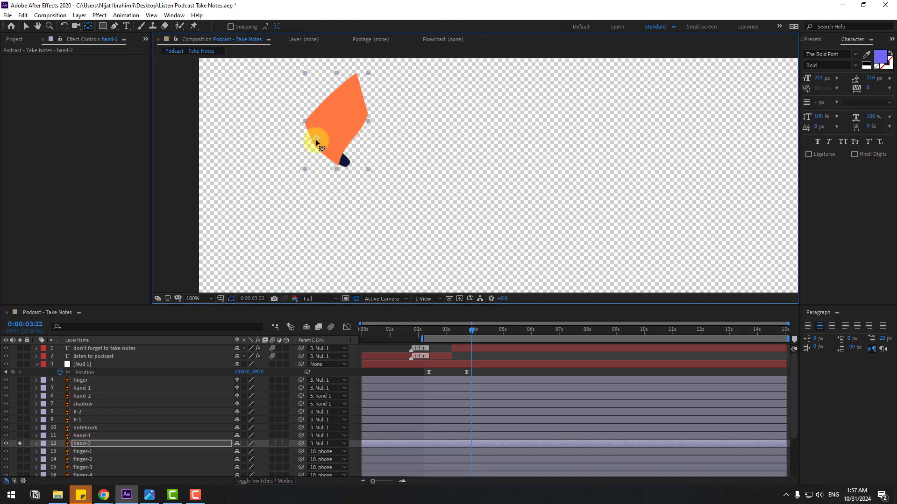
{"action": "left_click", "coordinate": [28, 27]}
{"action": "left_click", "coordinate": [19, 444]}
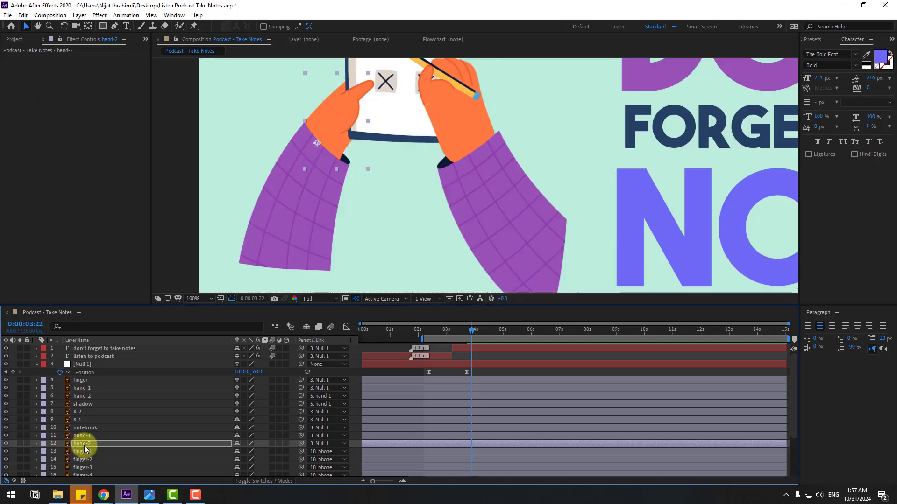
- Parent the notebook arm's hand-2 layer to its hand-1 sleeve, and the notebook layer to that hand-2
{"action": "left_click", "coordinate": [84, 446]}
{"action": "left_click_drag", "start_coordinate": [301, 443], "coordinate": [80, 436]}
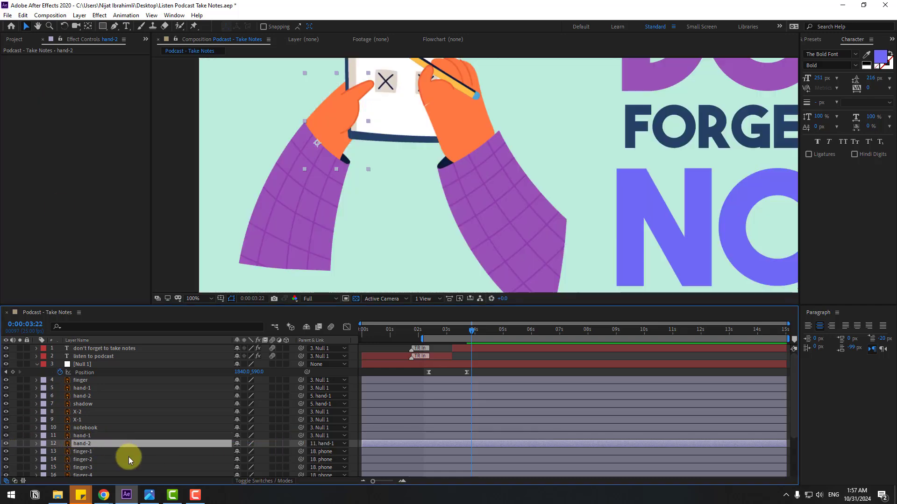
{"action": "key", "text": "comma"}
{"action": "left_click", "coordinate": [91, 428]}
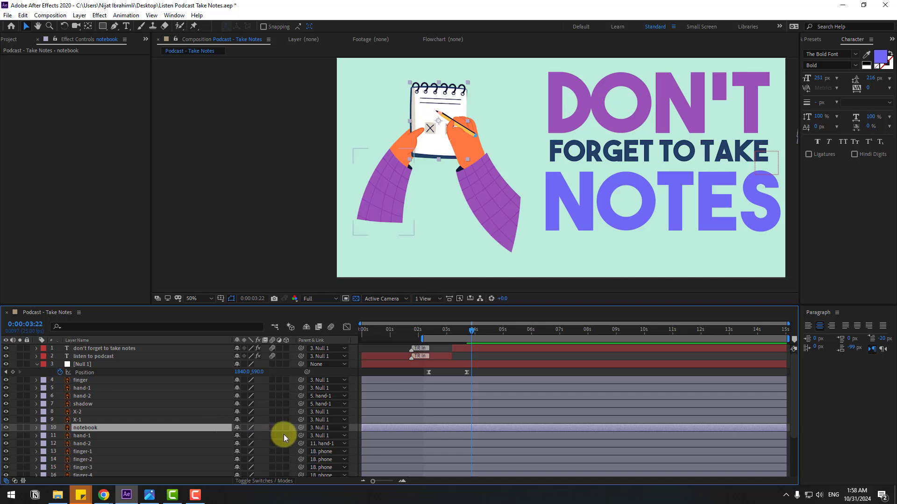
{"action": "left_click_drag", "start_coordinate": [301, 429], "coordinate": [95, 441]}
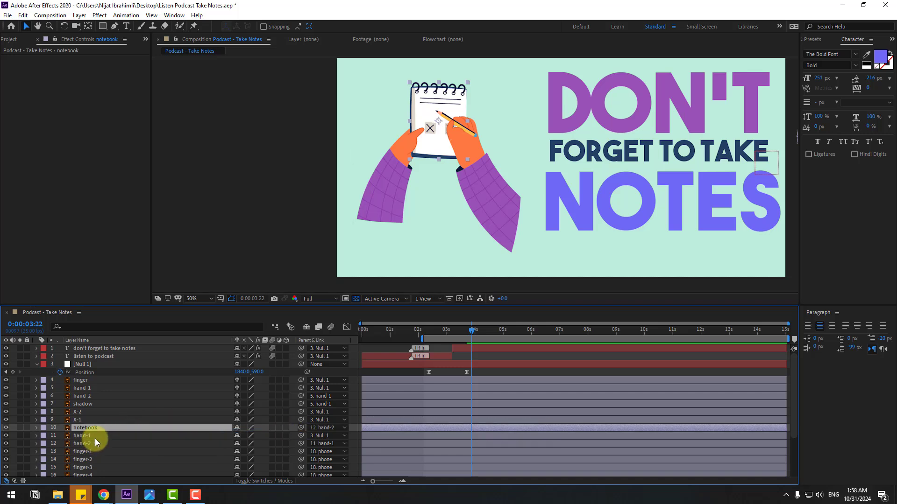
- Parent the X-1 and X-2 layers to the notebook layer
{"action": "left_click", "coordinate": [80, 419]}
{"action": "left_click", "coordinate": [82, 413], "text": "shift"}
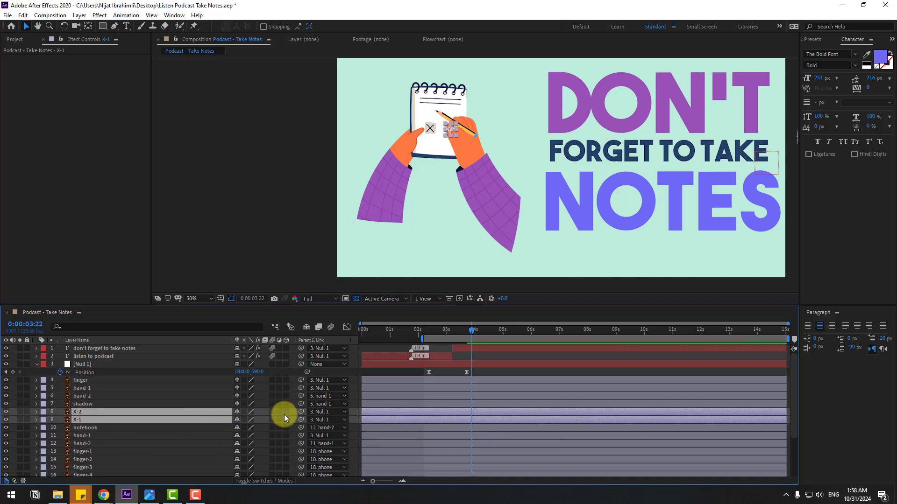
{"action": "left_click_drag", "start_coordinate": [302, 410], "coordinate": [103, 426]}
{"action": "left_click", "coordinate": [107, 404]}
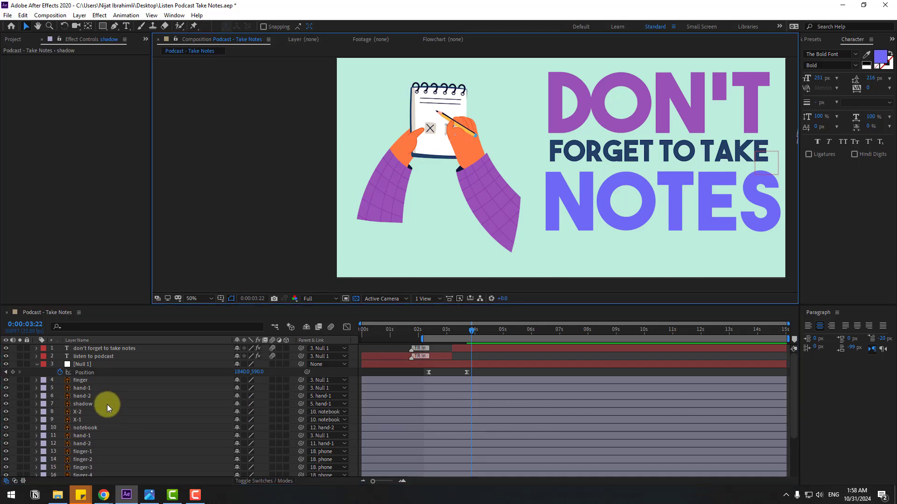
- Reveal the Scale property of both hand-1 sleeve layers and parent the finger layer to the notebook arm's hand-2
{"action": "left_click", "coordinate": [86, 390]}
{"action": "key", "text": "s"}
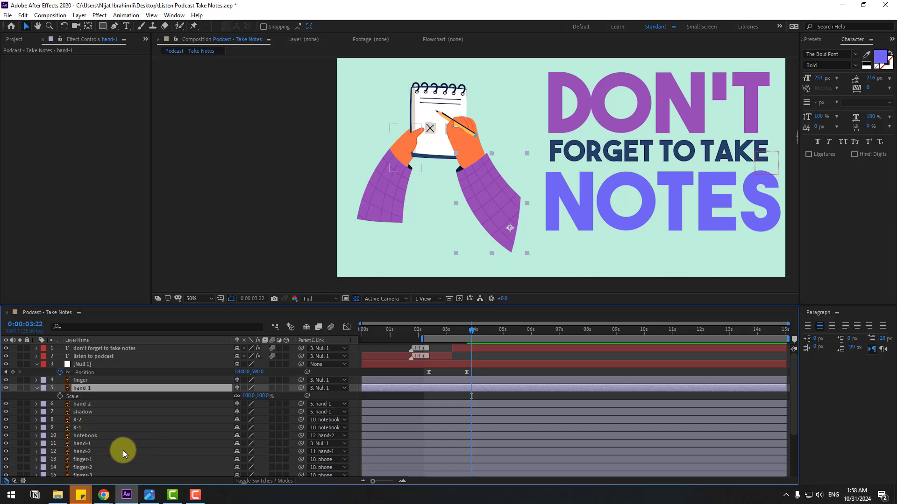
{"action": "left_click", "coordinate": [88, 445]}
{"action": "key", "text": "s"}
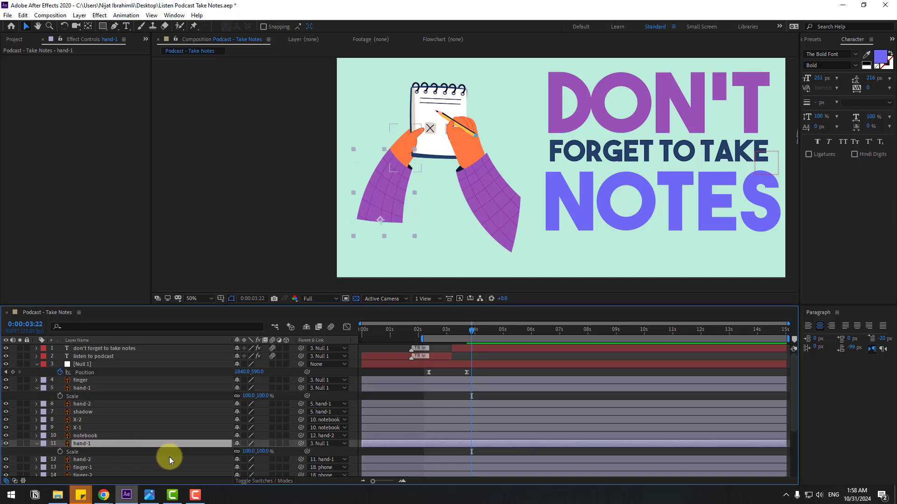
{"action": "left_click", "coordinate": [300, 380]}
{"action": "left_click_drag", "start_coordinate": [301, 380], "coordinate": [86, 459]}
{"action": "left_click", "coordinate": [85, 460]}
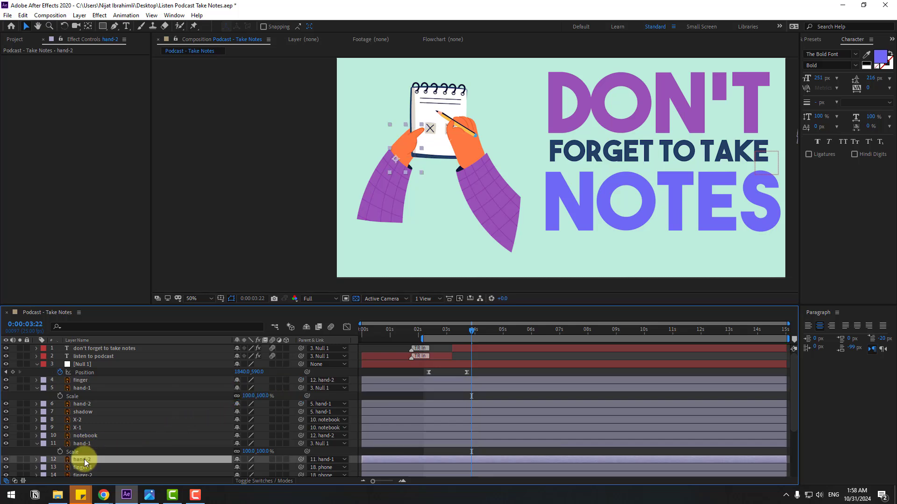
- Scale both hand-1 sleeve layers to 166% together and reposition the arms so the sleeves extend below the frame's lower edge
{"action": "left_click", "coordinate": [86, 397]}
{"action": "left_click", "coordinate": [86, 449]}
{"action": "left_click", "coordinate": [90, 388], "text": "ctrl"}
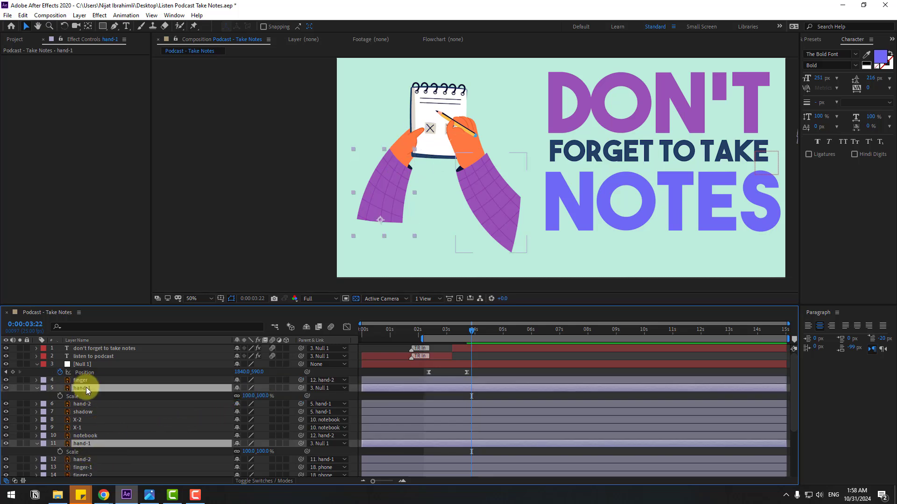
{"action": "left_click_drag", "start_coordinate": [246, 401], "coordinate": [264, 396]}
{"action": "left_click_drag", "start_coordinate": [490, 211], "coordinate": [485, 262]}
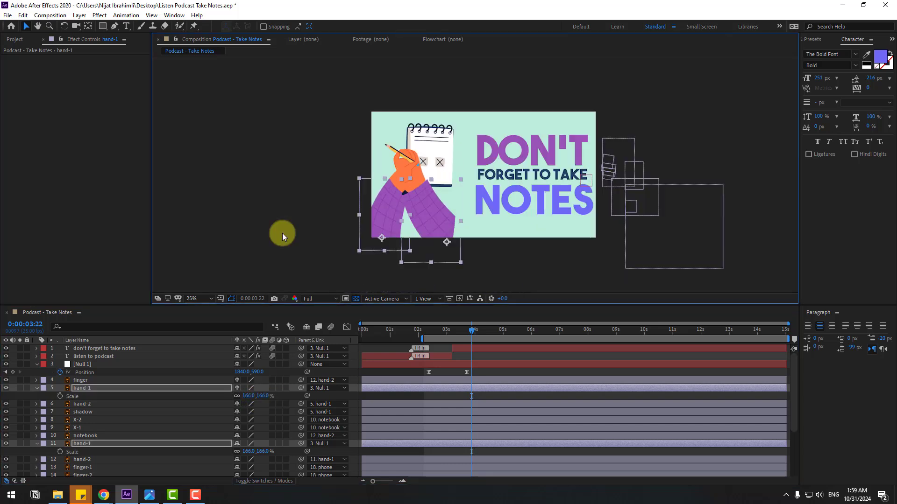
{"action": "left_click", "coordinate": [282, 234]}
{"action": "left_click_drag", "start_coordinate": [430, 224], "coordinate": [482, 241]}
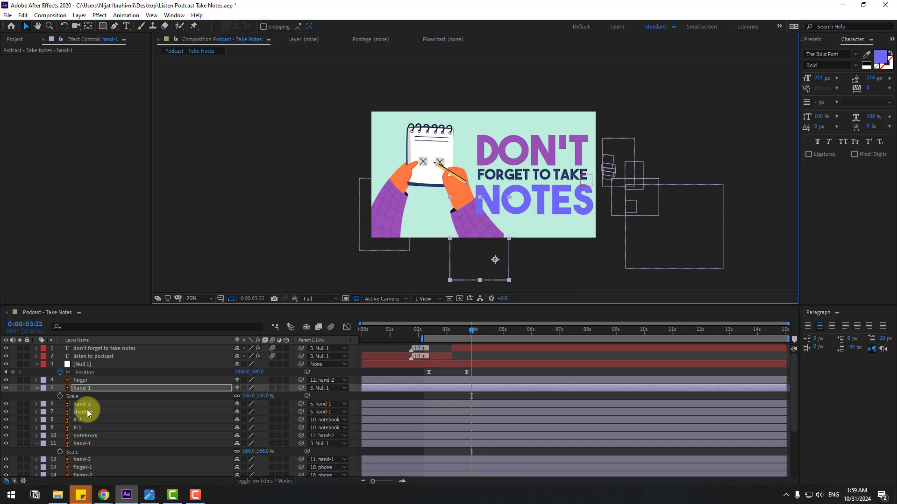
- Move the "don't forget to take notes" text layer directly below the notebook arm's hand-1 layer in the stacking order
{"action": "left_click", "coordinate": [88, 348]}
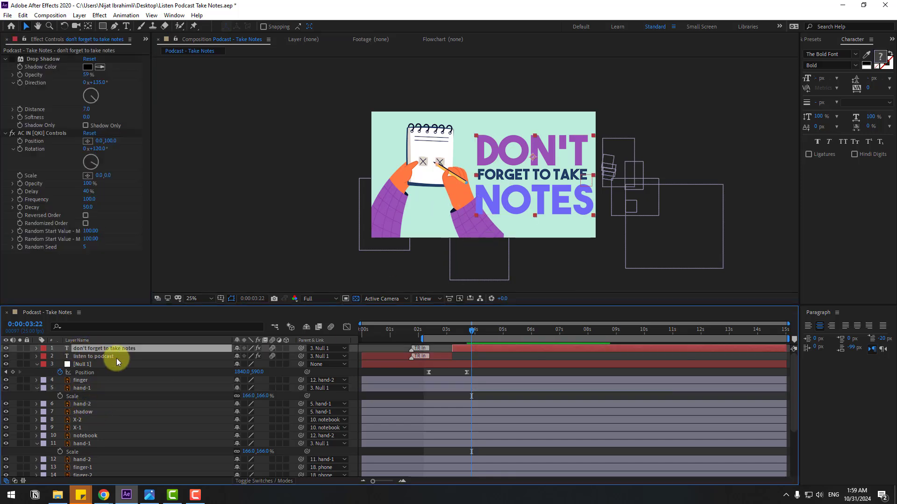
{"action": "left_click_drag", "start_coordinate": [94, 348], "coordinate": [105, 444]}
{"action": "left_click_drag", "start_coordinate": [105, 444], "coordinate": [105, 444]}
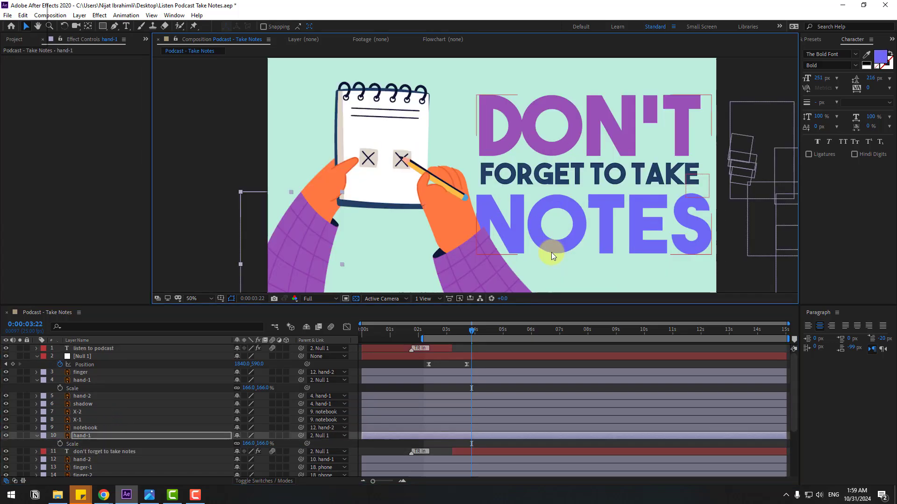
{"action": "scroll", "coordinate": [551, 252], "scroll_direction": "down", "scroll_amount": 3}
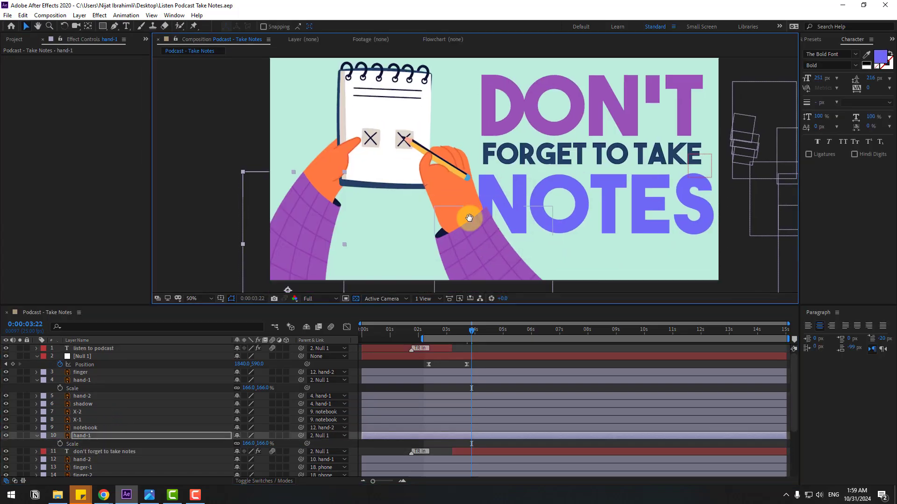
- Keyframe the notebook arm's hand-1 Position at about 0:00:04:19, and lower it out of frame to Y 1541.6 at 0:00:03:18
{"action": "left_click", "coordinate": [489, 231]}
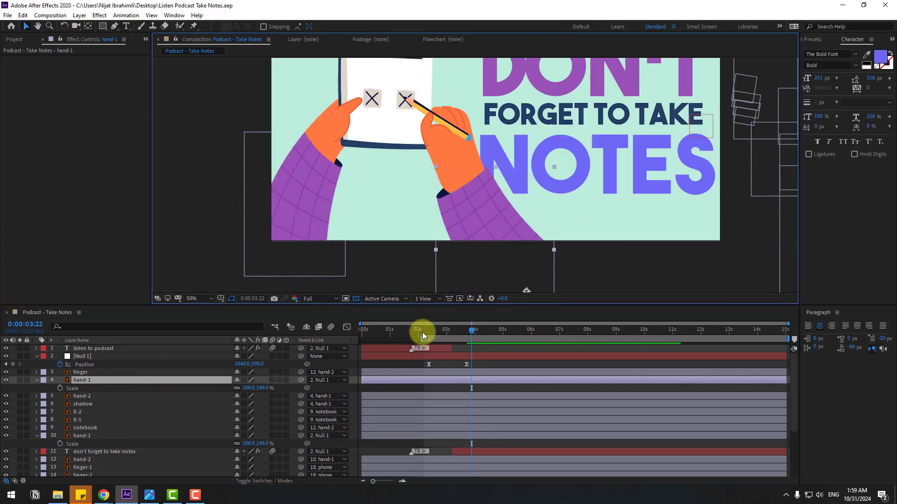
{"action": "left_click_drag", "start_coordinate": [422, 330], "coordinate": [478, 333]}
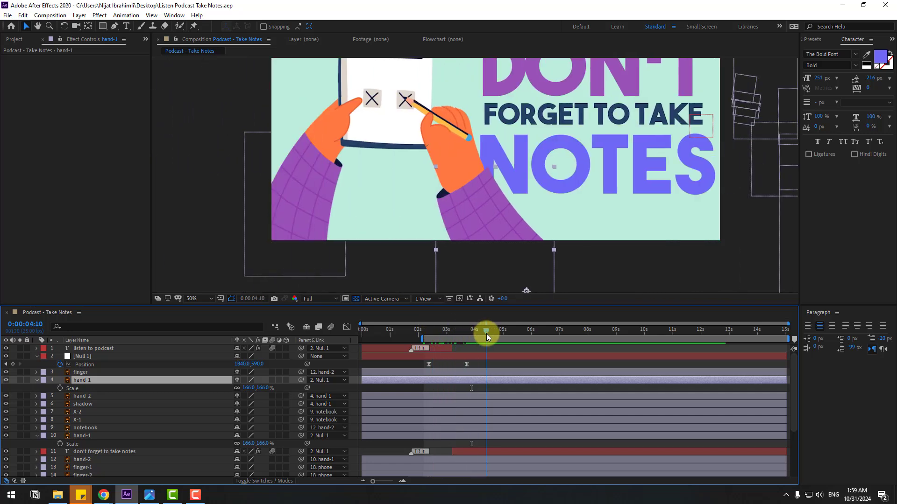
{"action": "left_click", "coordinate": [93, 436]}
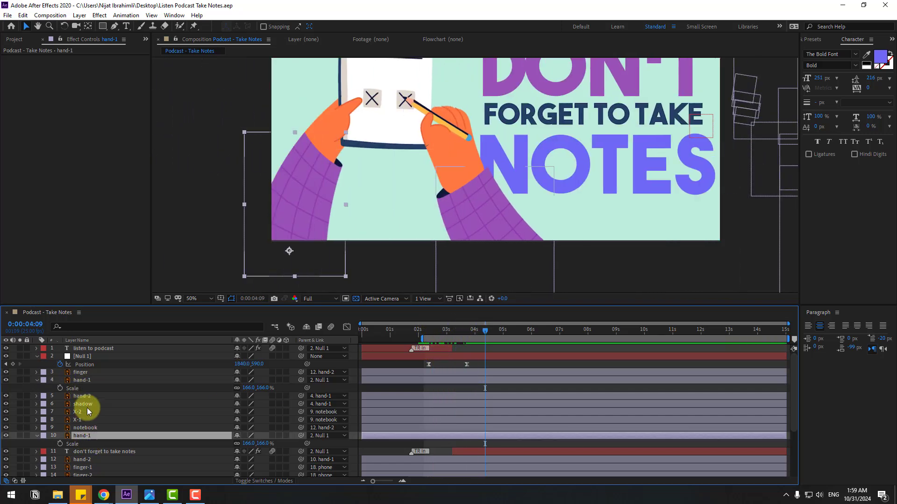
{"action": "key", "text": "comma"}
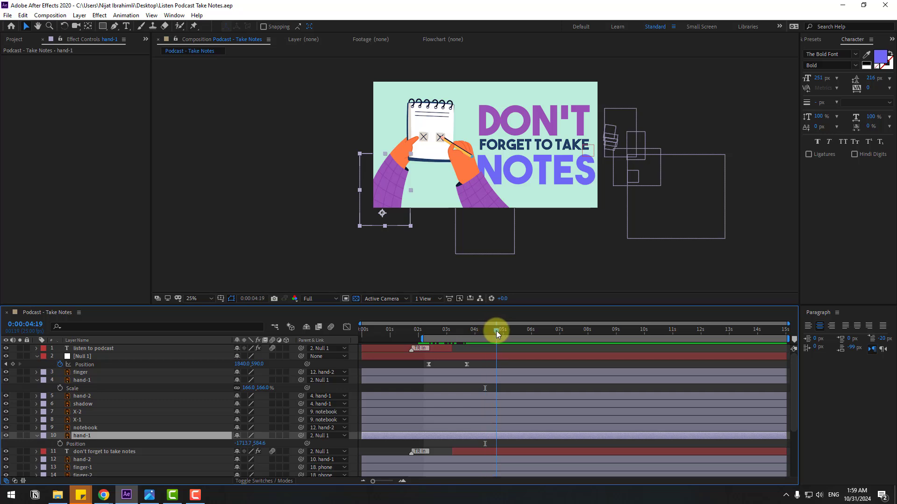
{"action": "left_click", "coordinate": [60, 443]}
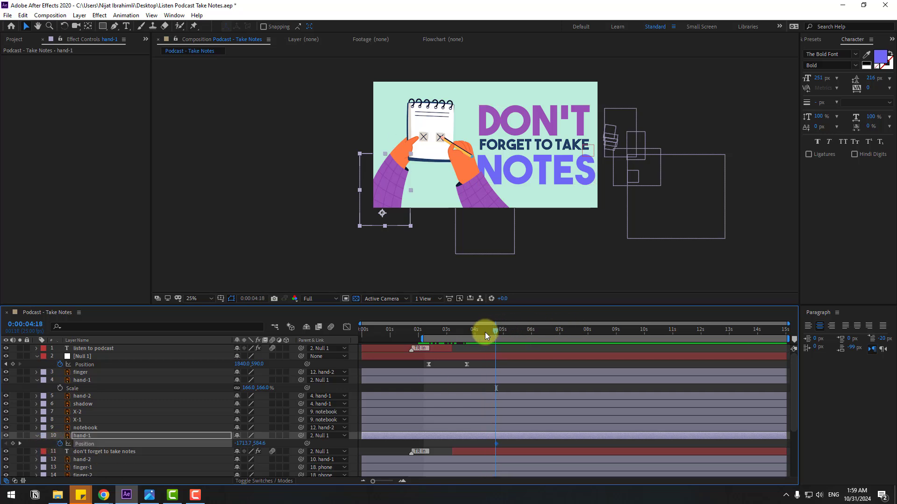
{"action": "left_click_drag", "start_coordinate": [470, 334], "coordinate": [466, 334]}
{"action": "left_click_drag", "start_coordinate": [259, 443], "coordinate": [326, 423]}
- Keyframe the notebook arm's hand-1 Rotation from 16° at 0:00:03:18 to 0° at its final Position keyframe
{"action": "key", "text": "shift+r"}
{"action": "left_click", "coordinate": [60, 452]}
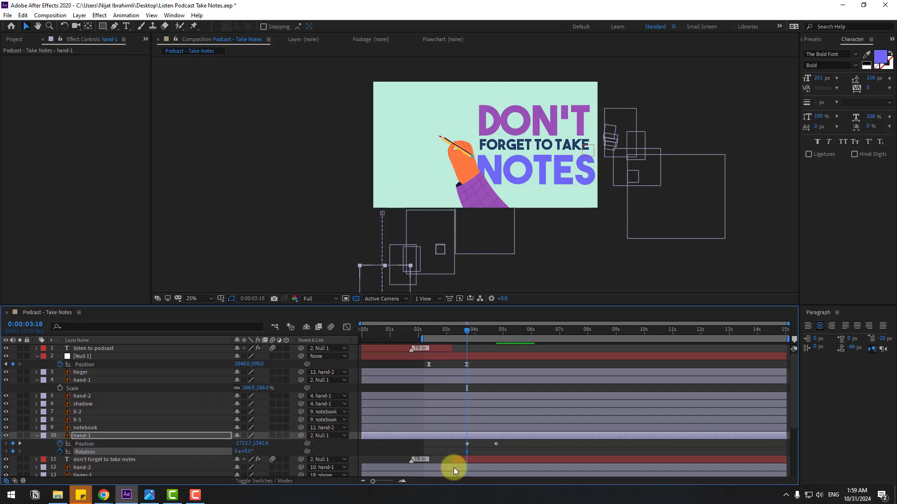
{"action": "left_click_drag", "start_coordinate": [467, 452], "coordinate": [496, 452]}
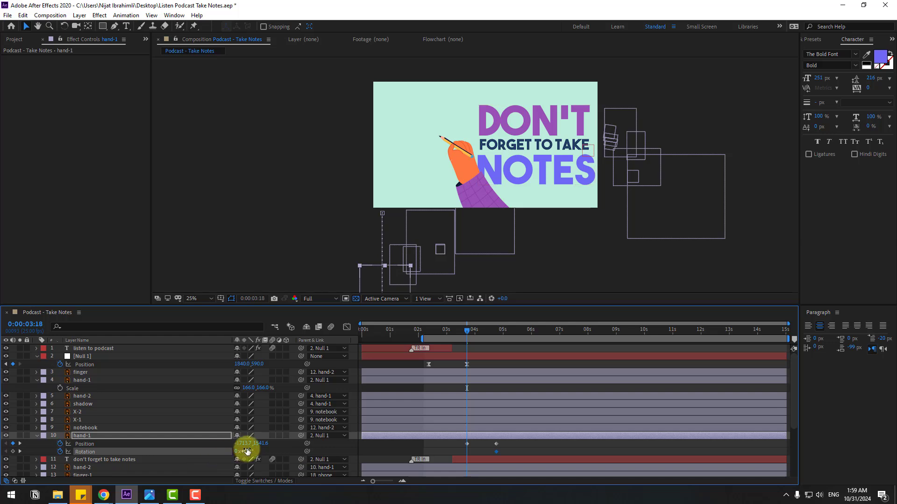
{"action": "left_click_drag", "start_coordinate": [243, 452], "coordinate": [256, 450]}
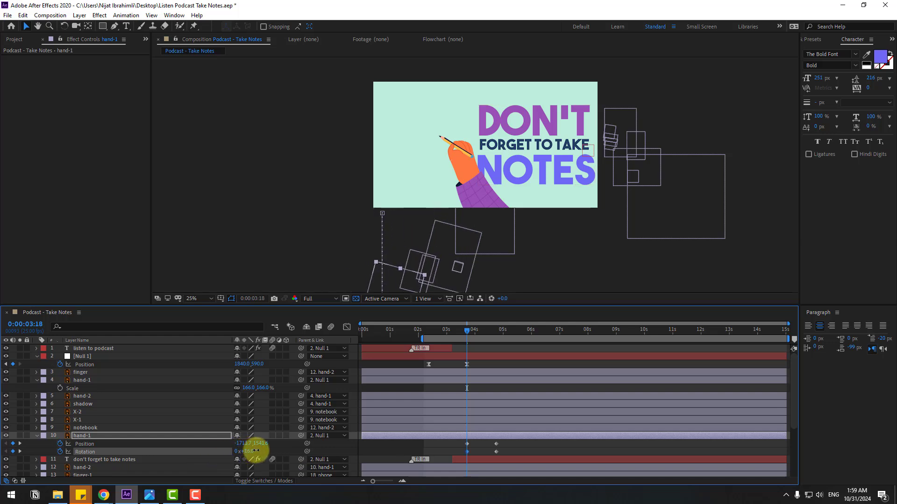
{"action": "left_click_drag", "start_coordinate": [458, 330], "coordinate": [482, 334]}
- Apply Easy Ease to the notebook arm's Position and Rotation keyframes and preview the motion
{"action": "right_click", "coordinate": [464, 452]}
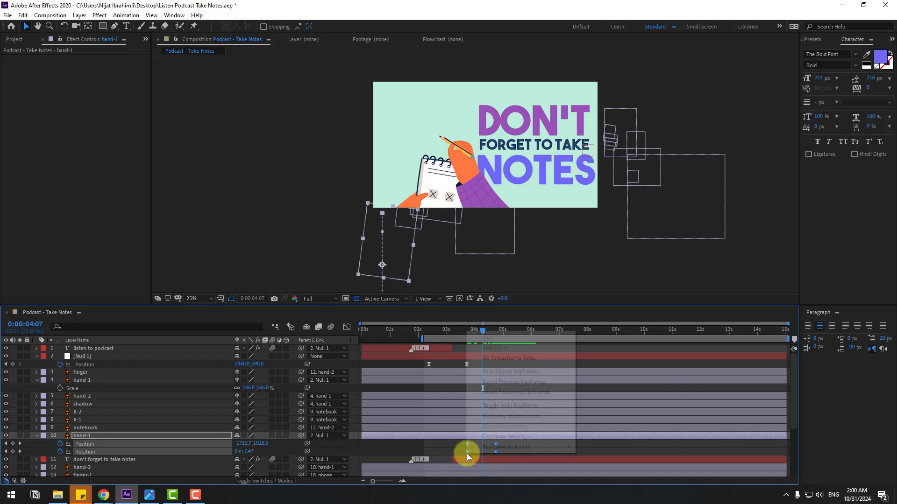
{"action": "mouse_move", "coordinate": [537, 447]}
{"action": "left_click", "coordinate": [607, 385]}
{"action": "key", "text": "space"}
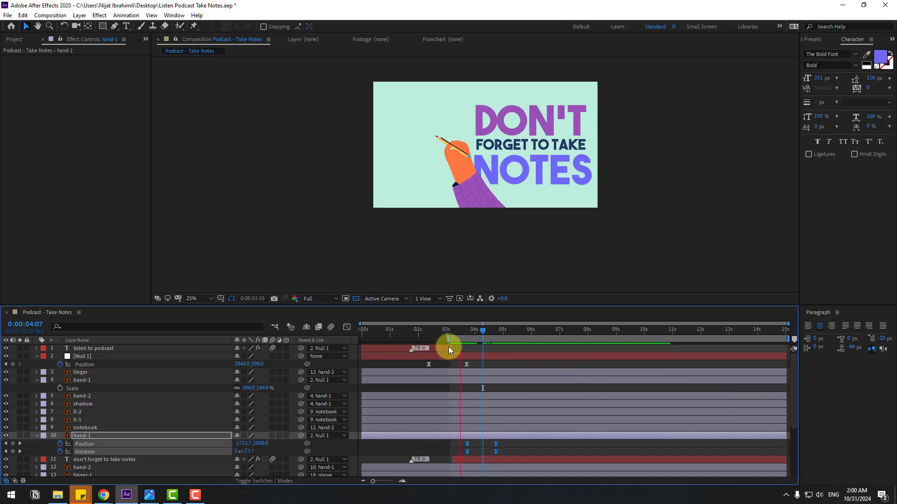
{"action": "key", "text": "space"}
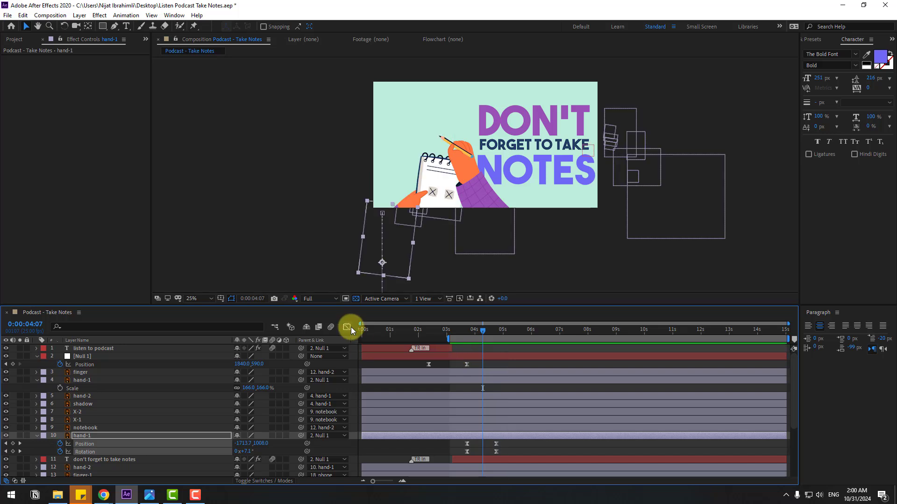
- Reshape the notebook arm's speed curve to peak early with a long ease-out, preview it, and set the current time to 0:00:03:10
{"action": "left_click", "coordinate": [346, 327]}
{"action": "key", "text": "equal"}
{"action": "key", "text": "equal"}
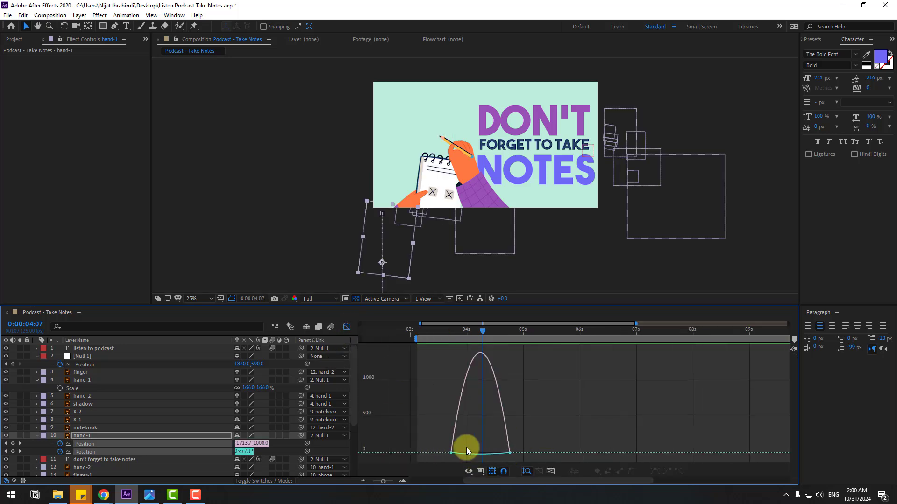
{"action": "left_click_drag", "start_coordinate": [550, 441], "coordinate": [490, 453]}
{"action": "key", "text": "minus"}
{"action": "scroll", "coordinate": [515, 454], "scroll_direction": "up", "scroll_amount": 2}
{"action": "scroll", "coordinate": [522, 435], "scroll_direction": "down", "scroll_amount": 2}
{"action": "key", "text": "space"}
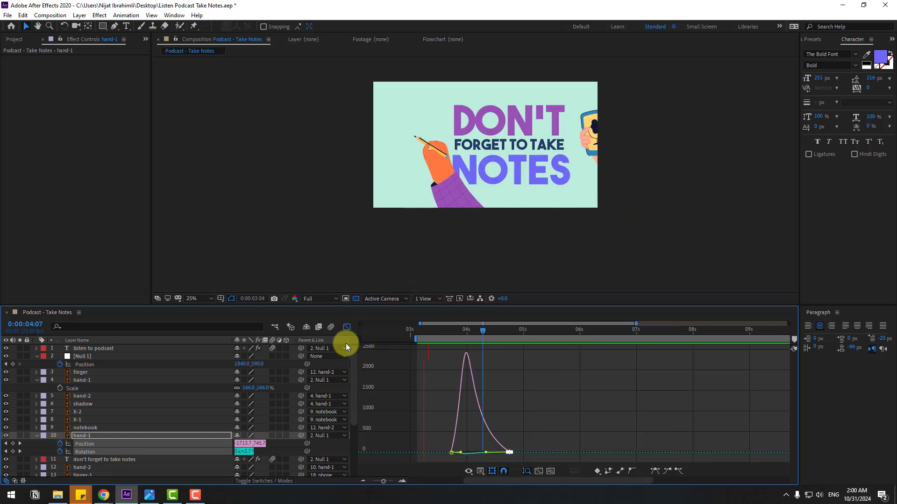
{"action": "left_click", "coordinate": [346, 327]}
{"action": "mouse_move", "coordinate": [449, 329]}
{"action": "left_mouse_down"}
{"action": "mouse_move", "coordinate": [419, 329]}
{"action": "mouse_move", "coordinate": [433, 330]}
{"action": "left_mouse_up"}
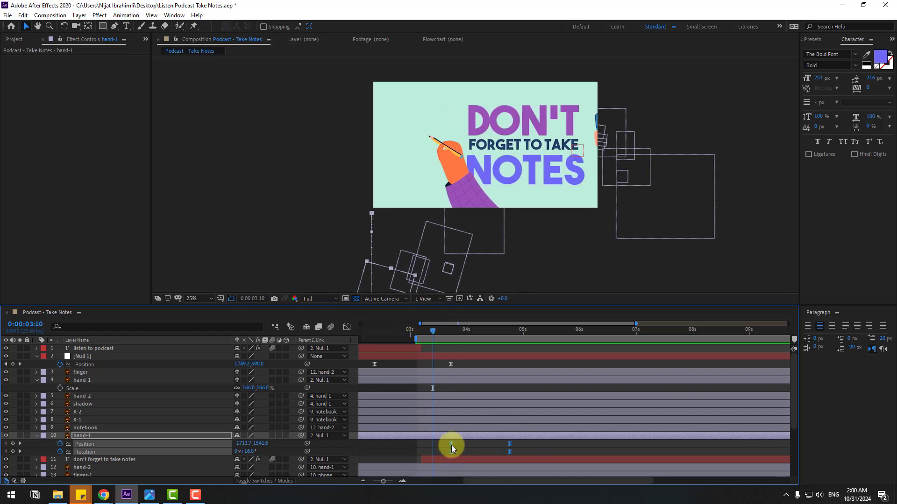
- Shift the notebook arm's hand-1 Position and Rotation keyframes earlier so that they start at 0:00:02:20
{"action": "left_click_drag", "start_coordinate": [451, 446], "coordinate": [424, 447]}
{"action": "left_click_drag", "start_coordinate": [399, 339], "coordinate": [469, 342]}
{"action": "left_click_drag", "start_coordinate": [444, 420], "coordinate": [482, 444]}
- Keyframe the writing arm's hand-1 Position at 0:00:03:21, and lower it out of frame to Y 1422.2 at 0:00:02:20
{"action": "left_click_drag", "start_coordinate": [488, 338], "coordinate": [531, 335]}
{"action": "left_click", "coordinate": [481, 199]}
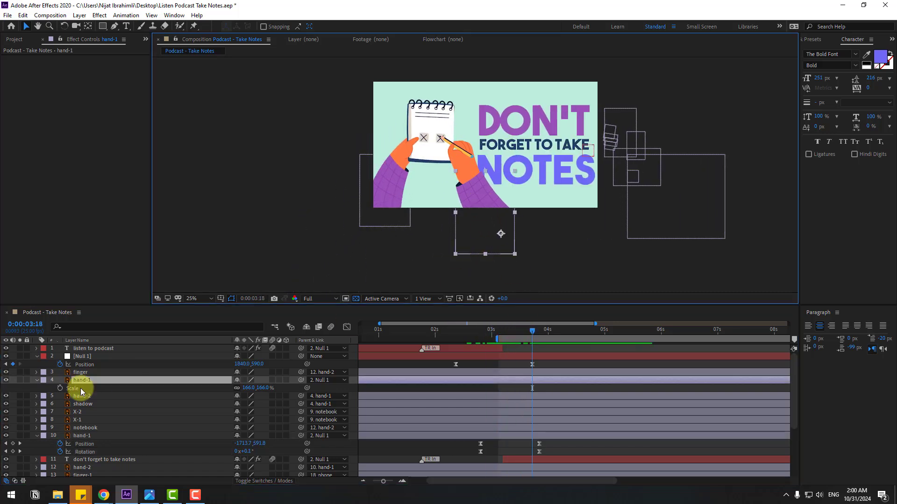
{"action": "mouse_move", "coordinate": [522, 335]}
{"action": "left_mouse_down"}
{"action": "mouse_move", "coordinate": [539, 335]}
{"action": "mouse_move", "coordinate": [482, 344]}
{"action": "mouse_move", "coordinate": [539, 339]}
{"action": "left_mouse_up"}
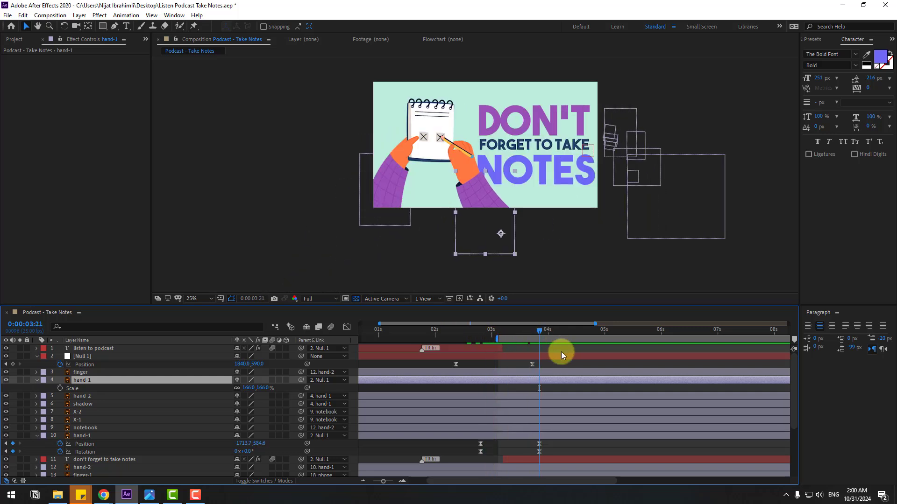
{"action": "left_click", "coordinate": [70, 388]}
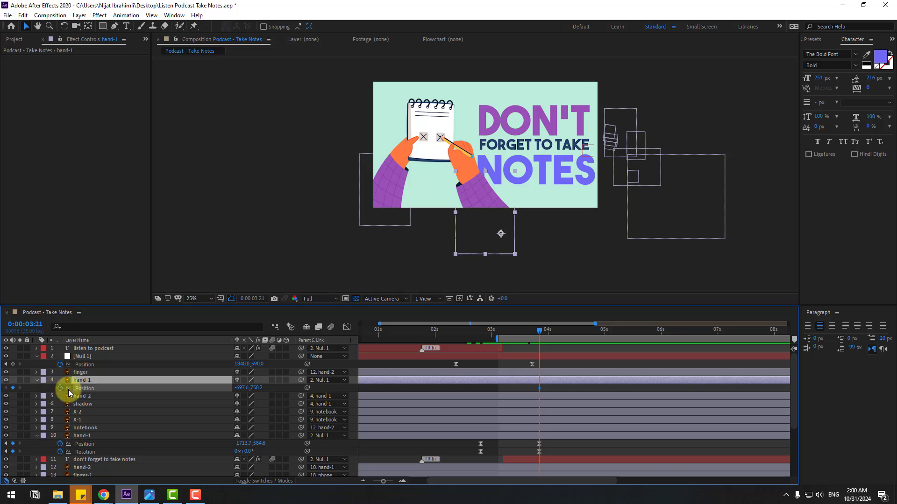
{"action": "left_click_drag", "start_coordinate": [528, 332], "coordinate": [482, 338]}
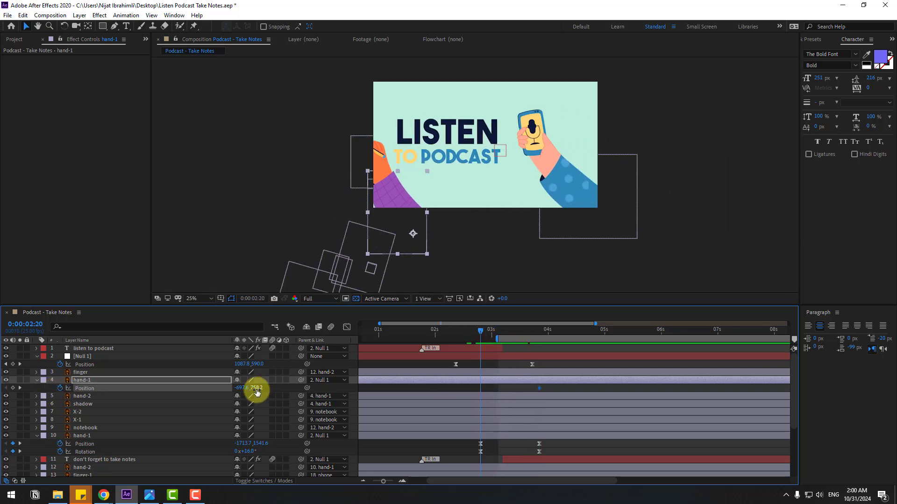
{"action": "left_click_drag", "start_coordinate": [256, 388], "coordinate": [292, 390]}
- Keyframe the writing arm's hand-1 Rotation from -27° at 0:00:02:20 to 0° at 0:00:03:21
{"action": "key", "text": "alt+shift+r"}
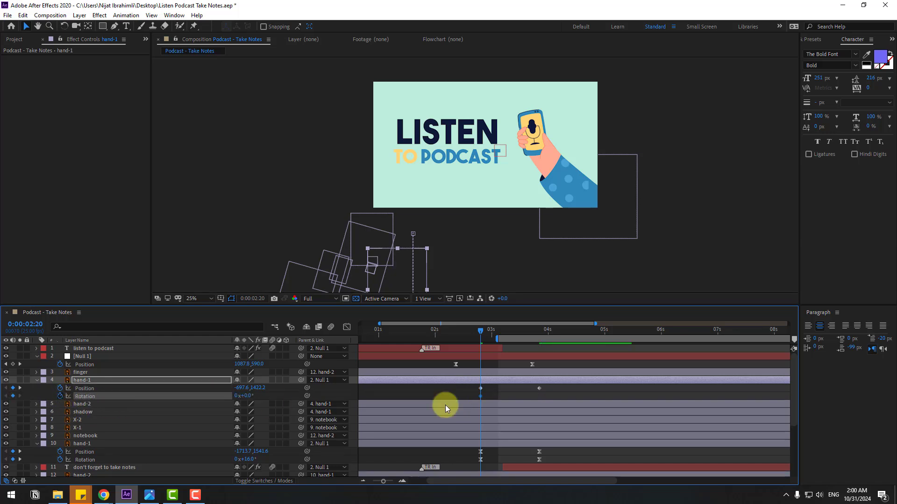
{"action": "left_click_drag", "start_coordinate": [480, 397], "coordinate": [539, 397]}
{"action": "left_click_drag", "start_coordinate": [246, 396], "coordinate": [237, 399]}
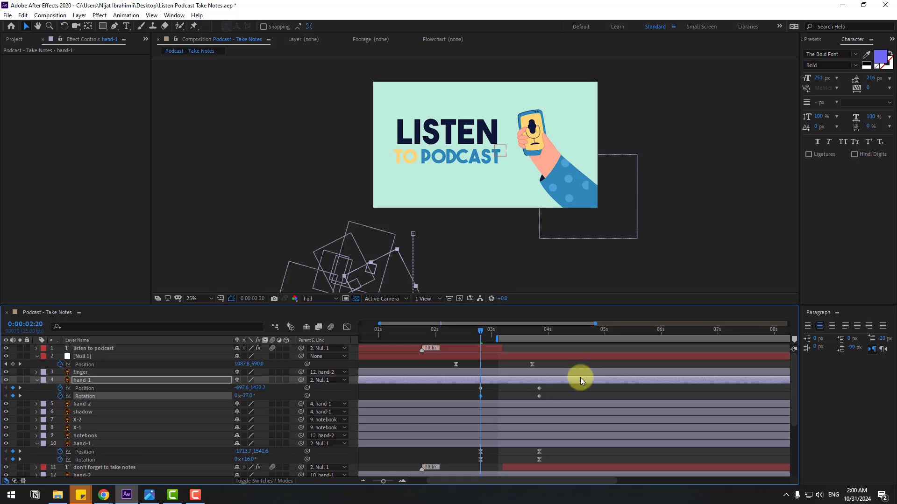
- Apply Easy Ease to the writing arm's Position and Rotation keyframes and preview the motion
{"action": "right_click", "coordinate": [482, 397]}
{"action": "mouse_move", "coordinate": [537, 390]}
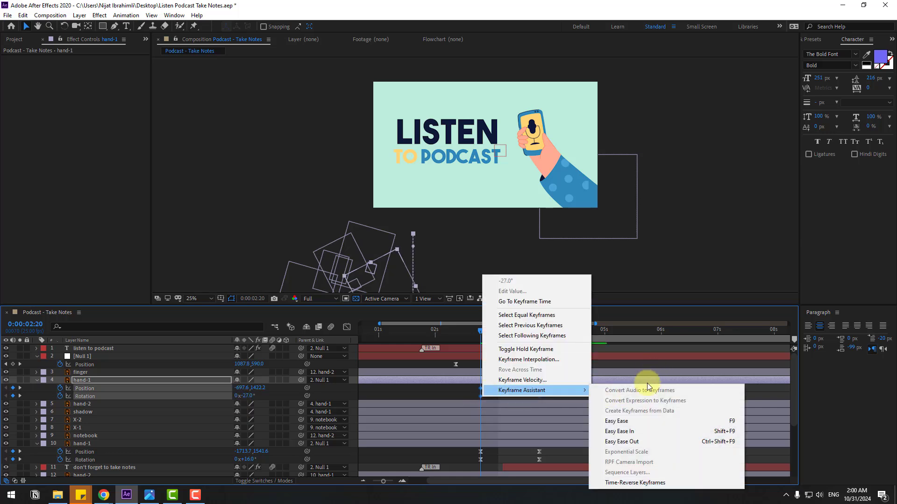
{"action": "left_click", "coordinate": [620, 422]}
{"action": "left_click_drag", "start_coordinate": [486, 334], "coordinate": [542, 340]}
{"action": "key", "text": "space"}
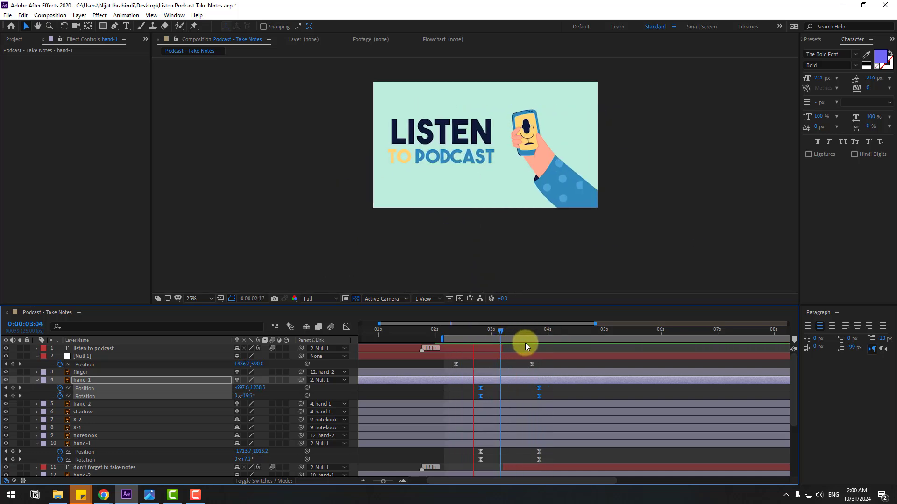
{"action": "key", "text": "space"}
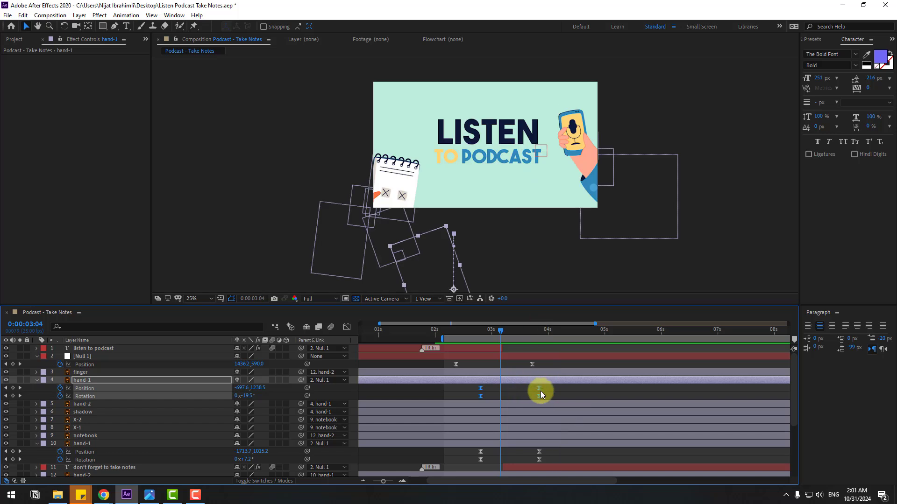
- Reshape the writing arm's speed curve with a longer ease out of the first keyframes, and extend its last keyframes to 0:00:04:03
{"action": "left_click", "coordinate": [346, 327]}
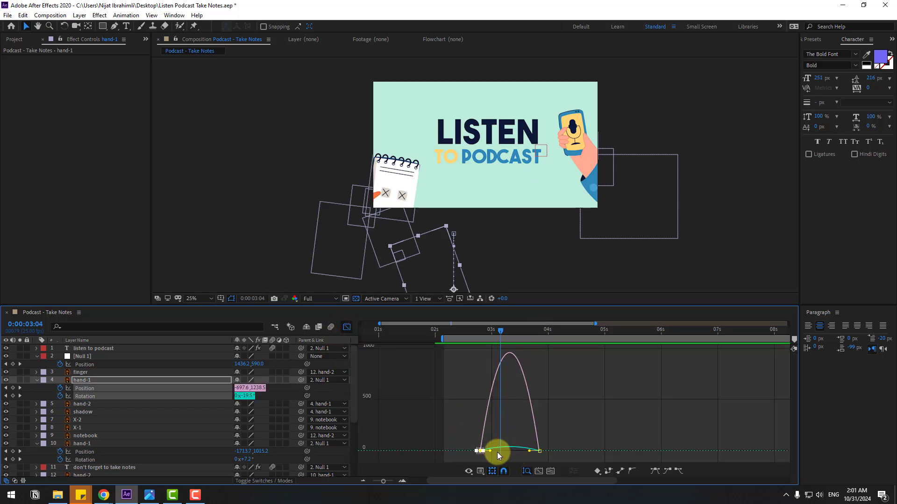
{"action": "left_click_drag", "start_coordinate": [492, 453], "coordinate": [504, 452]}
{"action": "key", "text": "space"}
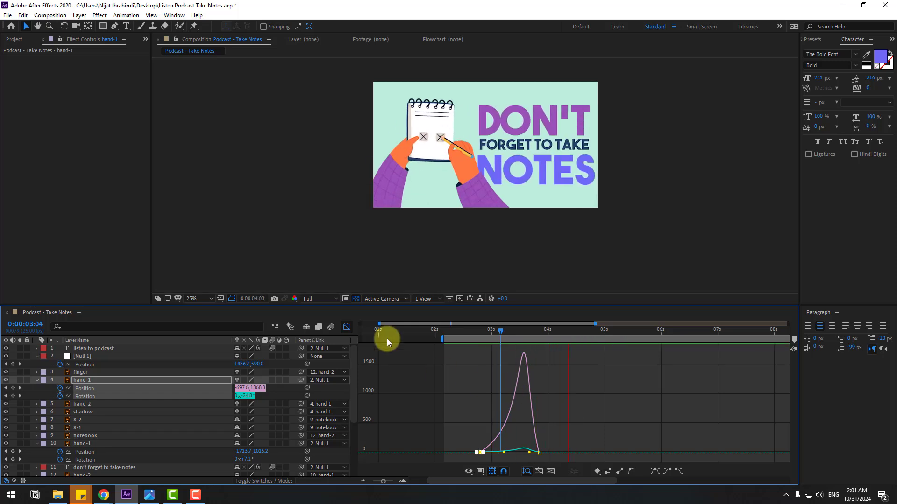
{"action": "left_click", "coordinate": [347, 327]}
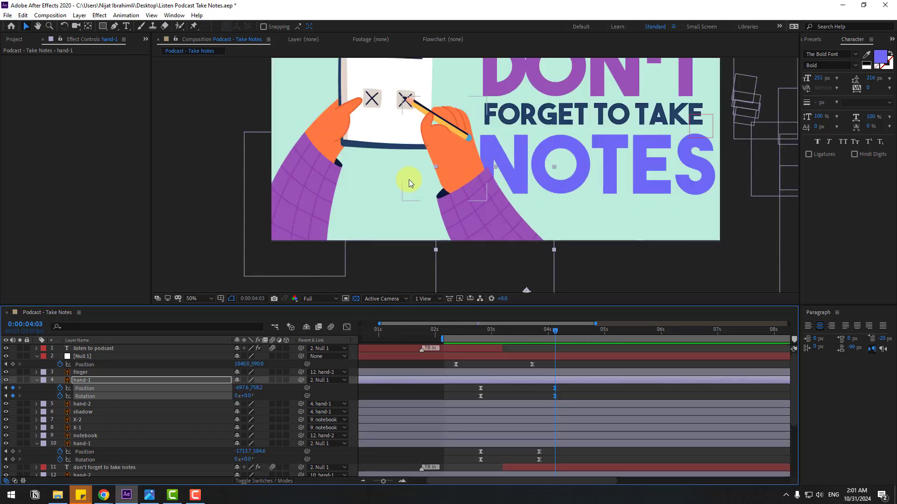
- Hold the writing arm's Position with a keyframe at 0:00:04:06, and move the pencil tip to the second X's upper-left end at 0:00:04:16
{"action": "scroll", "coordinate": [408, 179], "scroll_direction": "up", "scroll_amount": 2}
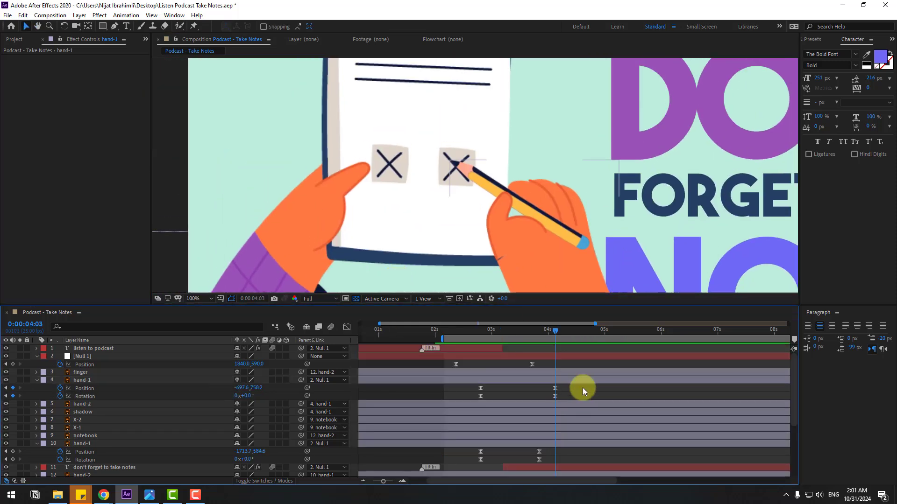
{"action": "key", "text": "Page_Down"}
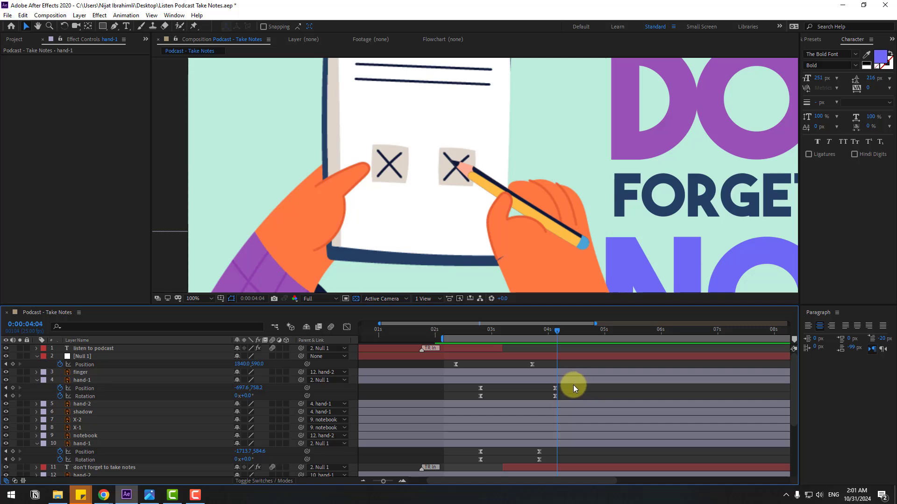
{"action": "key", "text": "Page_Down"}
{"action": "key", "text": "Page_Down"}
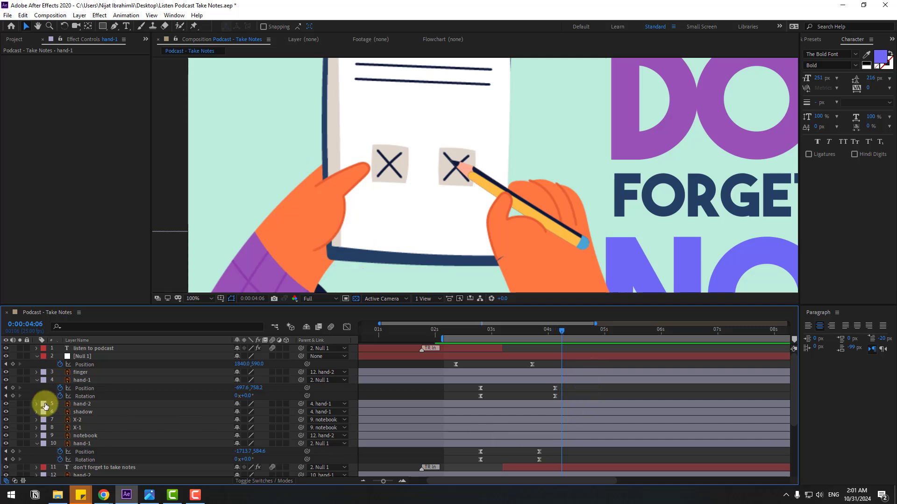
{"action": "left_click", "coordinate": [13, 388]}
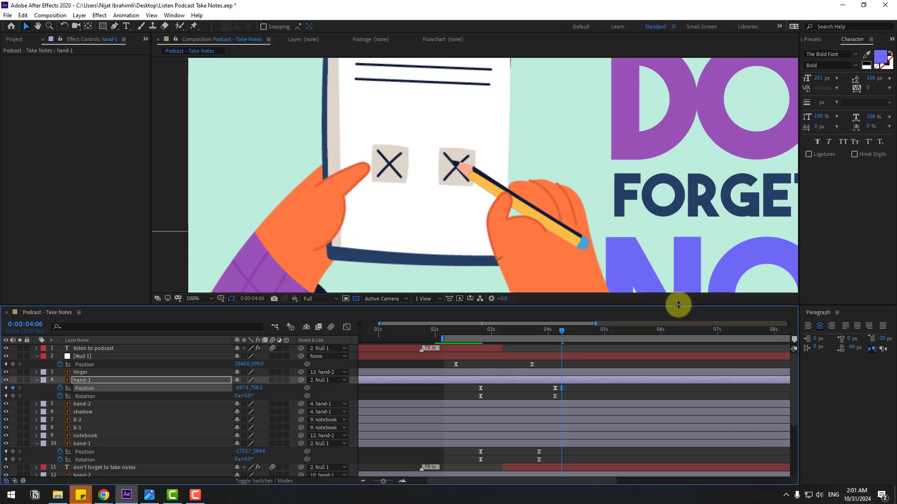
{"action": "key", "text": "space"}
{"action": "left_click_drag", "start_coordinate": [556, 256], "coordinate": [534, 200]}
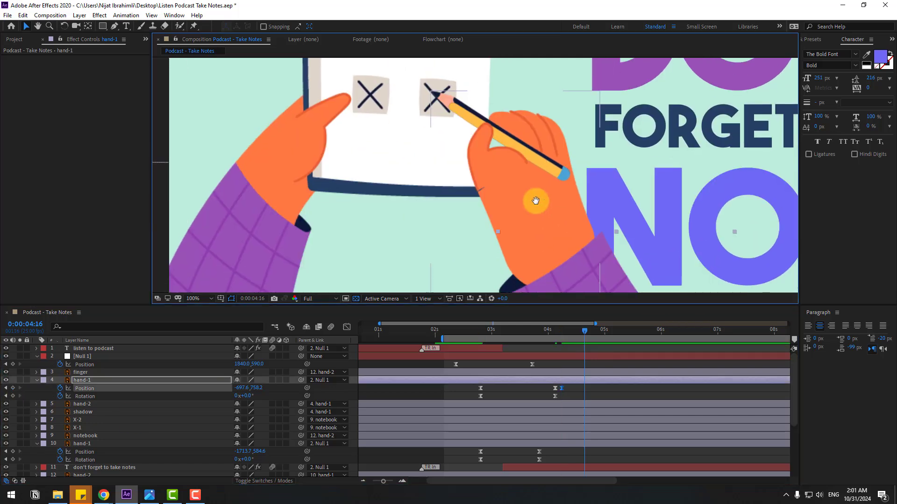
{"action": "left_click_drag", "start_coordinate": [584, 279], "coordinate": [573, 267]}
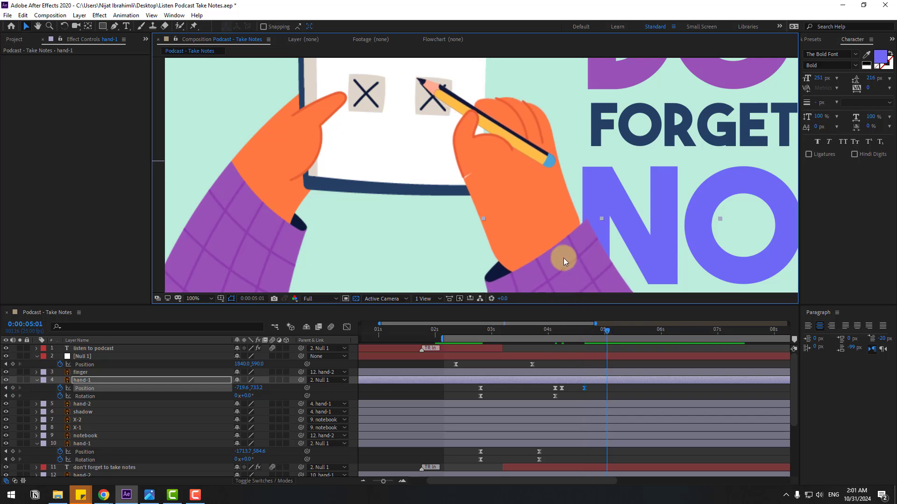
- Move the writing arm to -658.6, 802.2 at 0:00:05:01, following the X's first stroke, and add a hold keyframe at 0:00:05:04
{"action": "left_click_drag", "start_coordinate": [564, 257], "coordinate": [591, 277]}
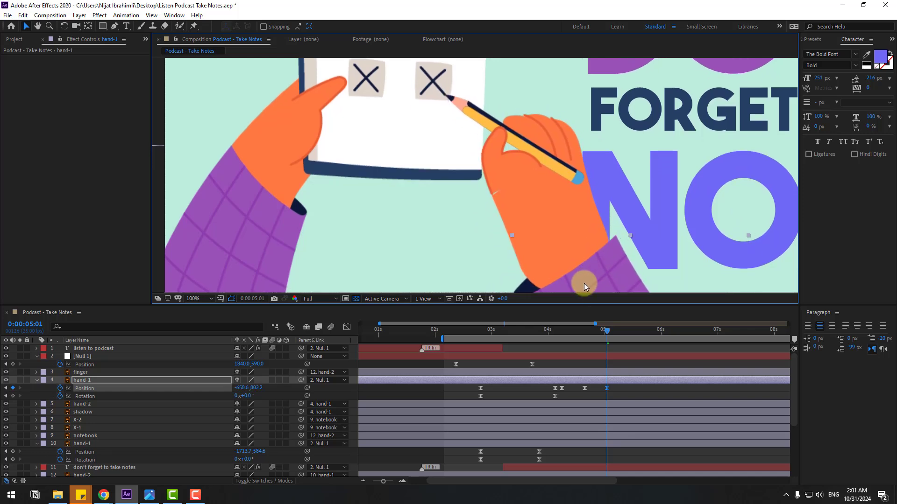
{"action": "key", "text": "Page_Down"}
{"action": "key", "text": "Page_Down"}
{"action": "key", "text": "Page_Down"}
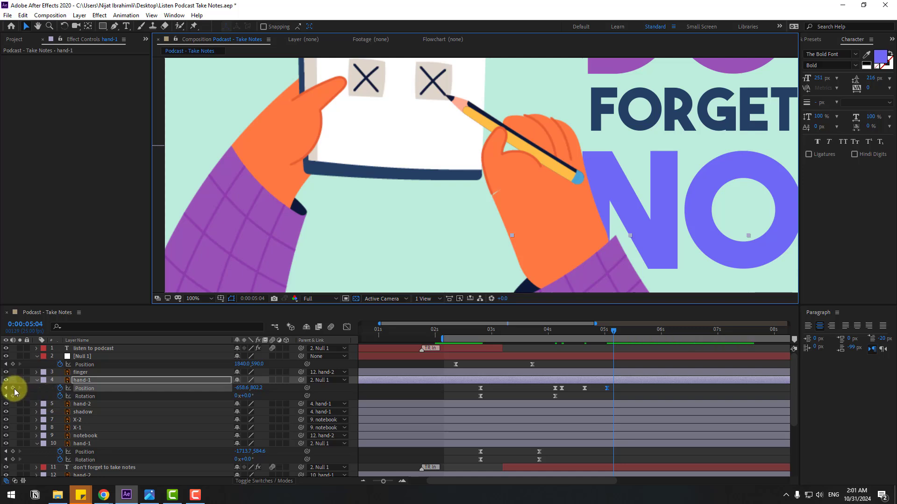
{"action": "left_click", "coordinate": [13, 388]}
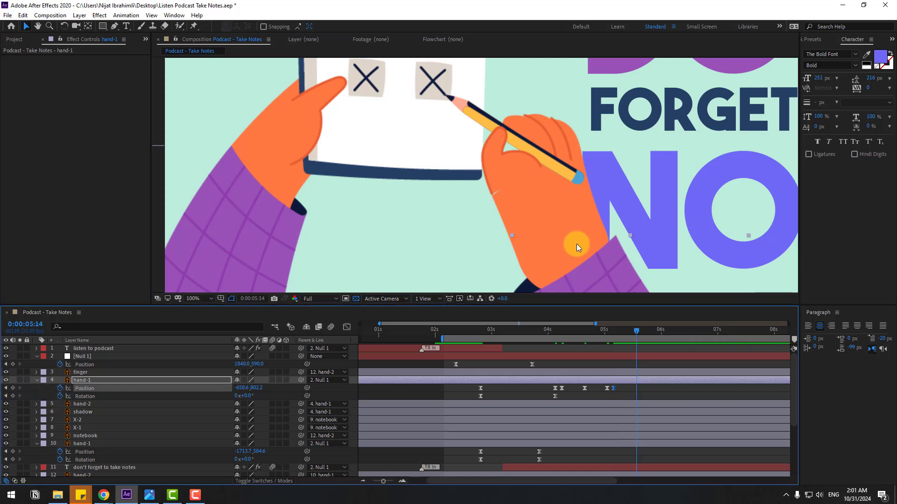
- Move the writing arm to -711.6, 799.2 at 0:00:05:14, placing the pencil at the X's lower-left end, and hold it at 0:00:05:16
{"action": "left_click_drag", "start_coordinate": [609, 277], "coordinate": [582, 277]}
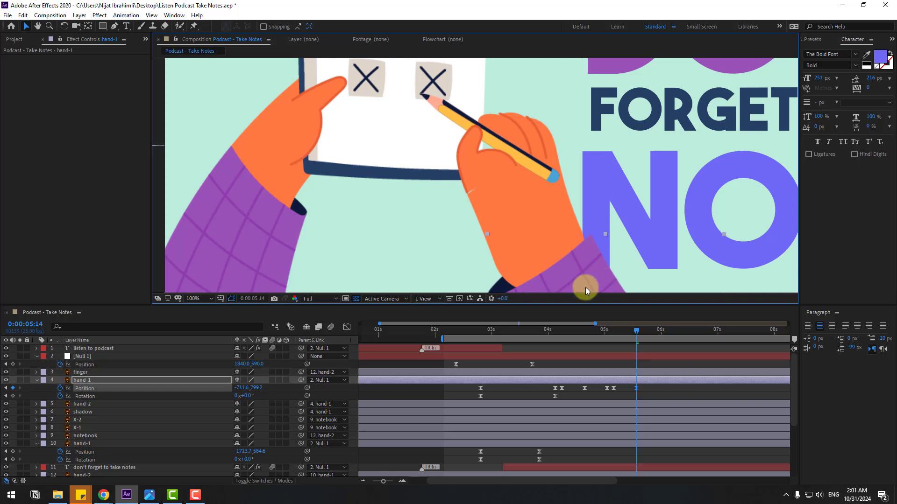
{"action": "key", "text": "Page_Down"}
{"action": "key", "text": "Page_Down"}
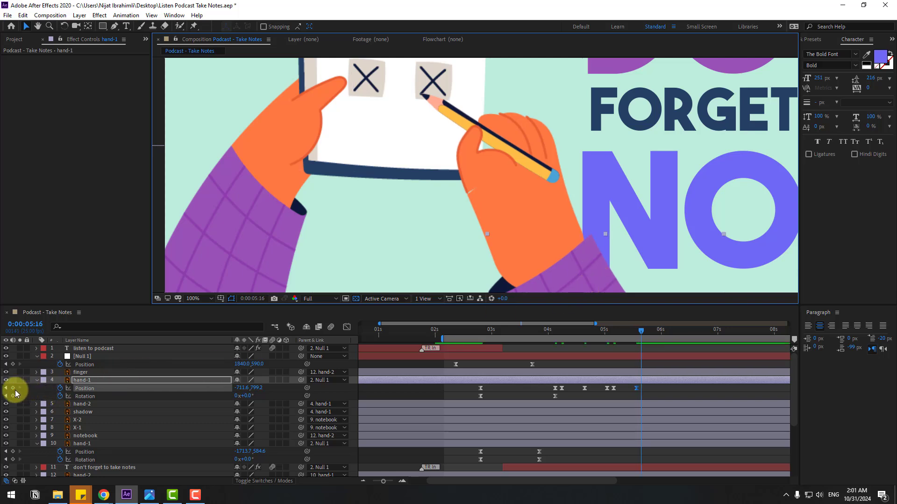
{"action": "left_click", "coordinate": [12, 389]}
- Move the writing arm to -659.6, 748.2 at 0:00:06:01, following the X's second stroke, and preview the writing motion
{"action": "key", "text": "shift+Page_Down"}
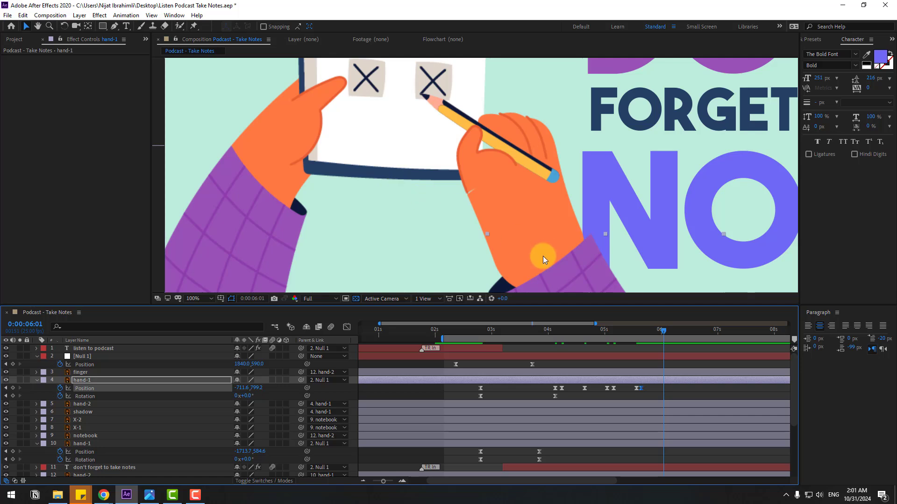
{"action": "left_click_drag", "start_coordinate": [574, 275], "coordinate": [597, 254]}
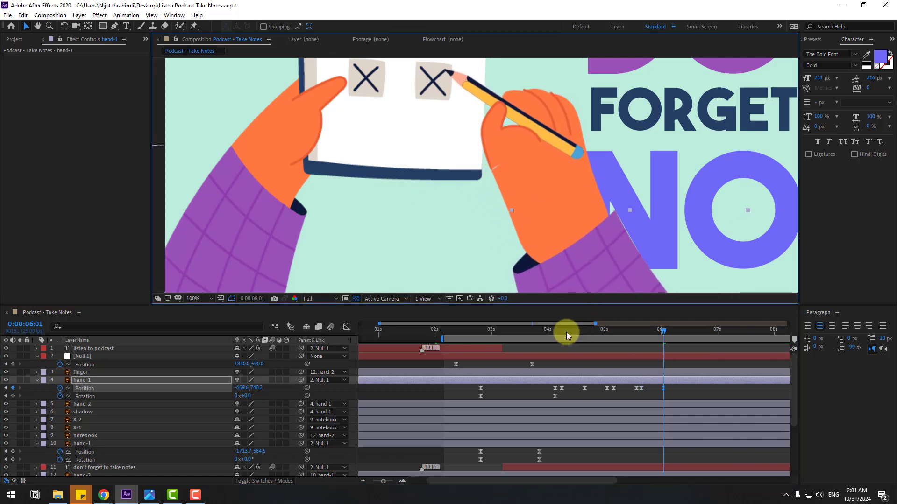
{"action": "left_click_drag", "start_coordinate": [568, 330], "coordinate": [572, 329]}
{"action": "key", "text": "space"}
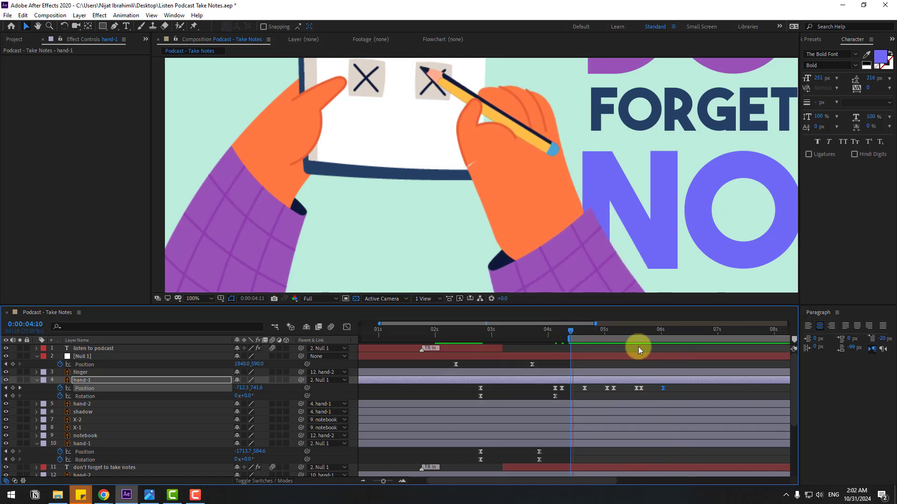
- Solo the X-2 layer and draw an open mask path along its diagonal stroke with the Pen tool
{"action": "left_click", "coordinate": [577, 331]}
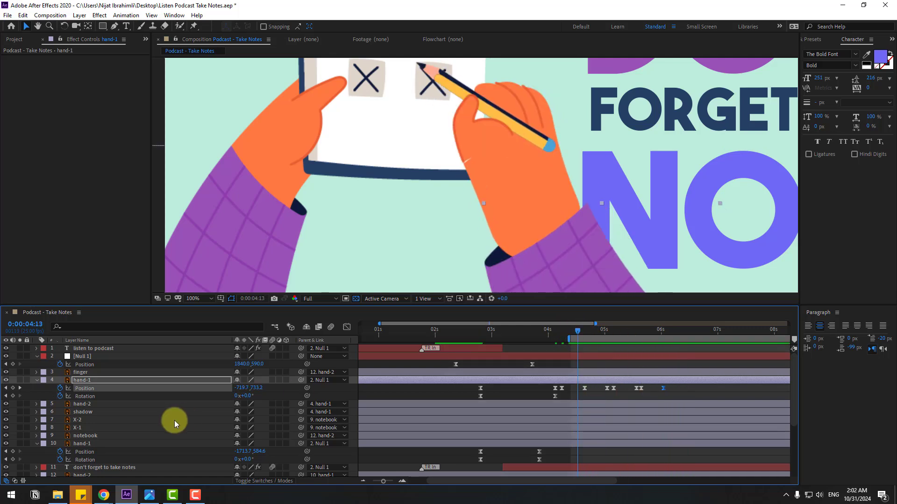
{"action": "left_click", "coordinate": [78, 429]}
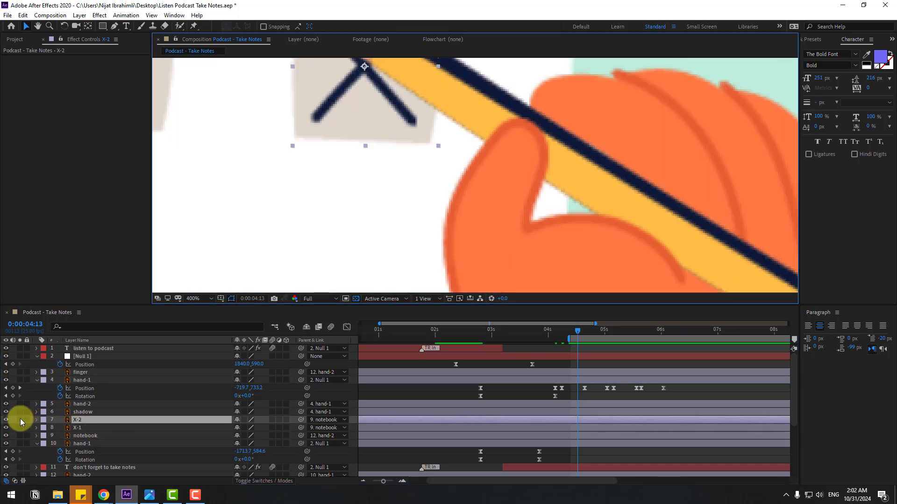
{"action": "left_click", "coordinate": [20, 420]}
{"action": "left_click", "coordinate": [114, 26]}
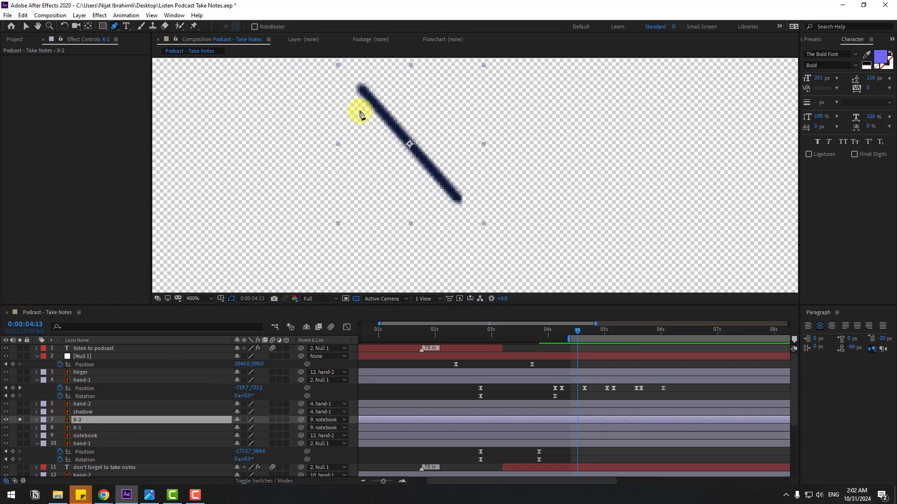
{"action": "left_click", "coordinate": [360, 88]}
{"action": "left_click", "coordinate": [448, 197]}
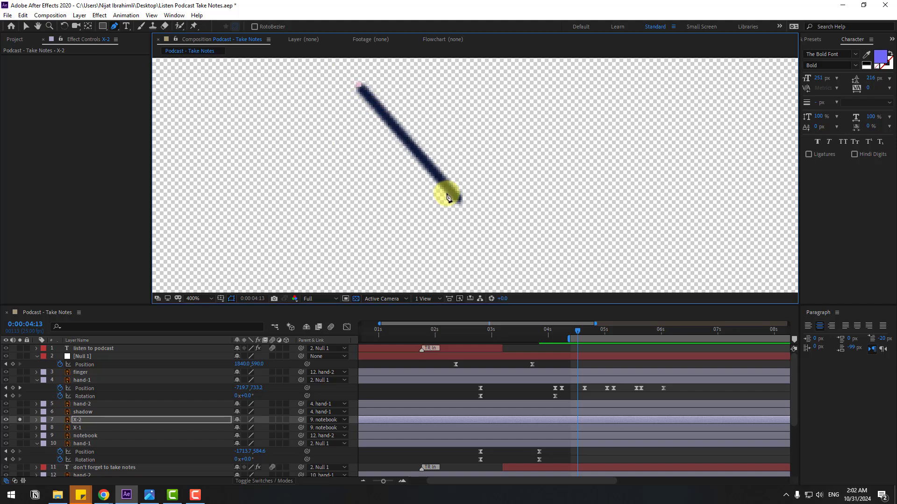
- Find the Stroke effect and apply it to the X-2 layer
{"action": "left_click", "coordinate": [27, 25]}
{"action": "left_click", "coordinate": [812, 39]}
{"action": "left_click", "coordinate": [824, 51]}
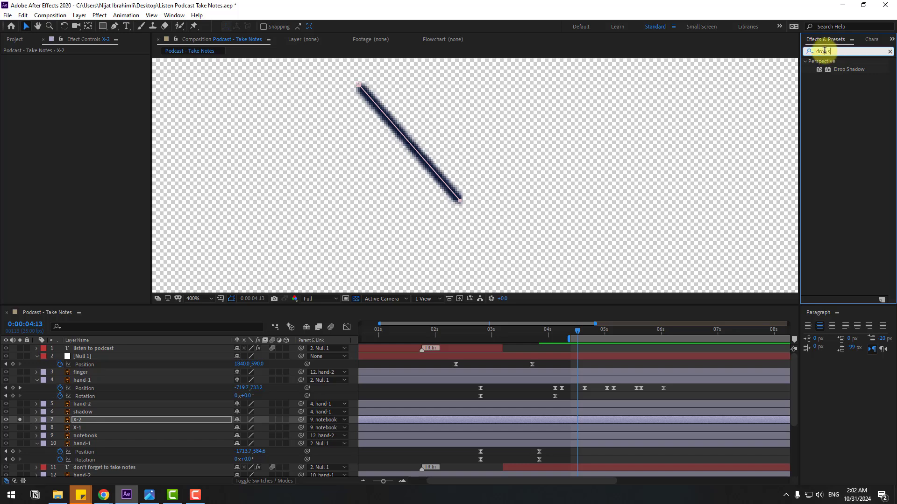
{"action": "type", "text": "st"}
{"action": "left_click", "coordinate": [822, 61]}
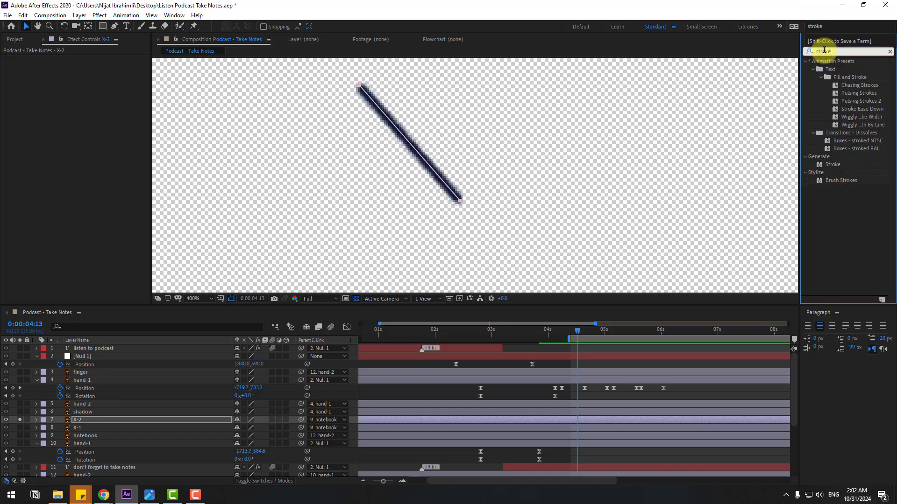
{"action": "mouse_move", "coordinate": [835, 167]}
{"action": "left_mouse_down"}
{"action": "mouse_move", "coordinate": [352, 351]}
{"action": "mouse_move", "coordinate": [80, 411]}
{"action": "mouse_move", "coordinate": [80, 420]}
{"action": "left_mouse_up"}
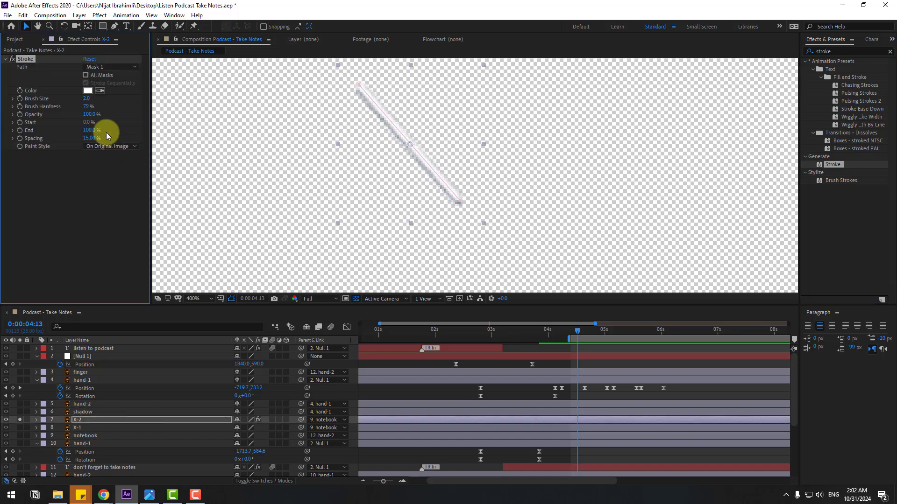
- Set X-2's Stroke effect to Brush Size 3.3 and Paint Style Reveal Original Image
{"action": "left_click_drag", "start_coordinate": [87, 99], "coordinate": [95, 100]}
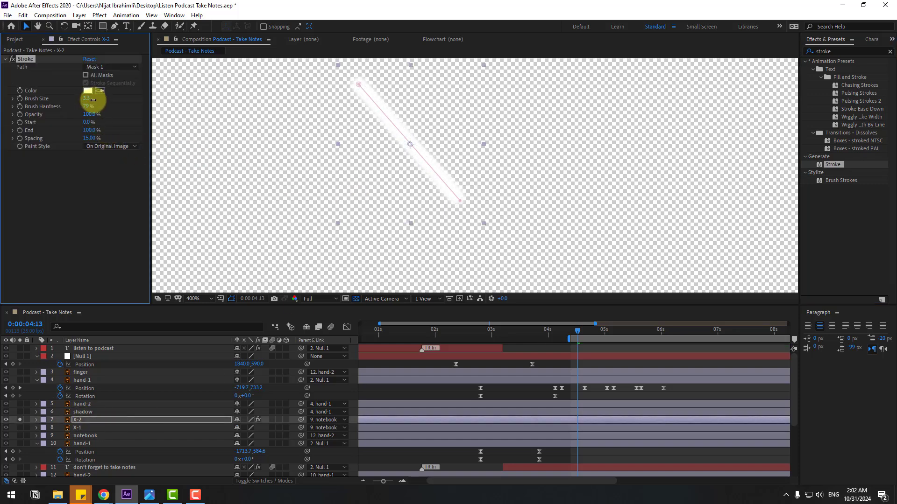
{"action": "left_click", "coordinate": [100, 146]}
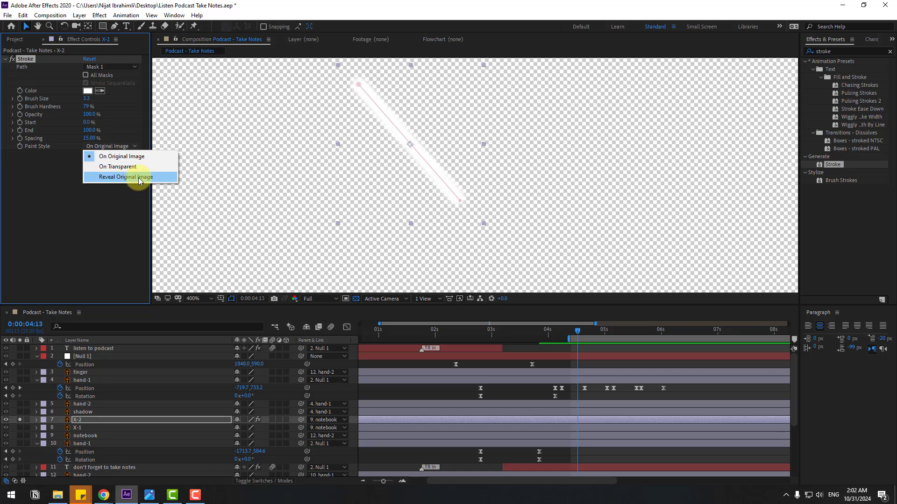
{"action": "left_click", "coordinate": [150, 179]}
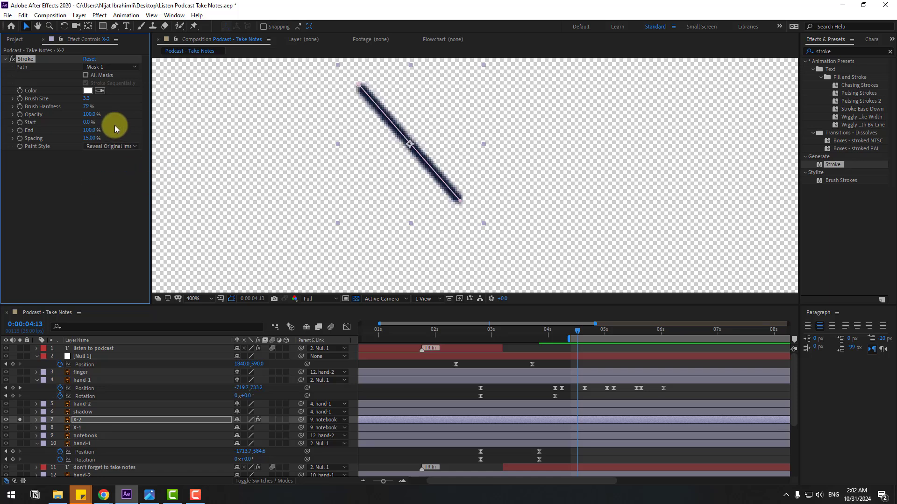
- Set the X-2 layer's Stroke End to 0%, unsolo the layer, and keyframe End at 0:00:04:16
{"action": "type", "text": "0"}
{"action": "key", "text": "Return"}
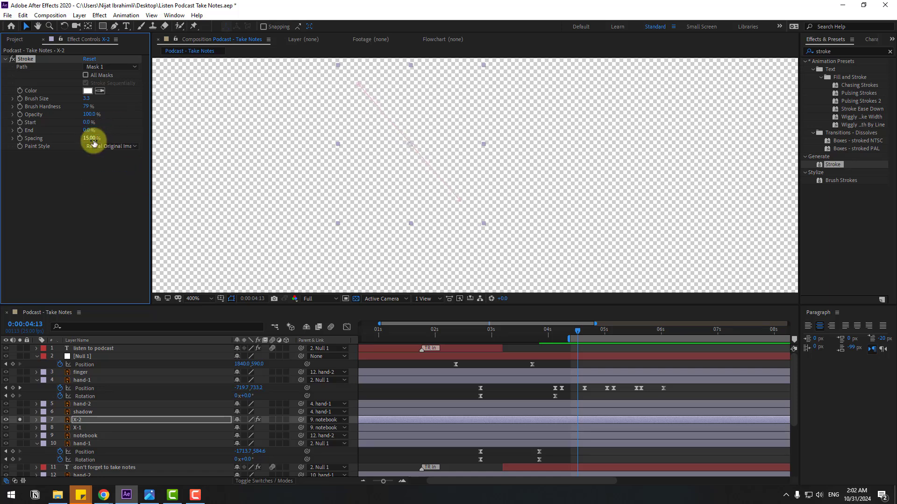
{"action": "left_click", "coordinate": [20, 419]}
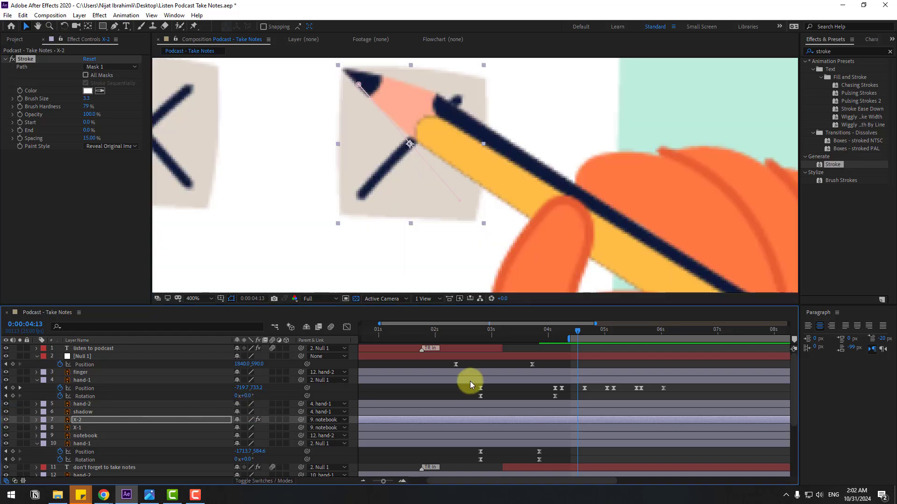
{"action": "left_click", "coordinate": [584, 332]}
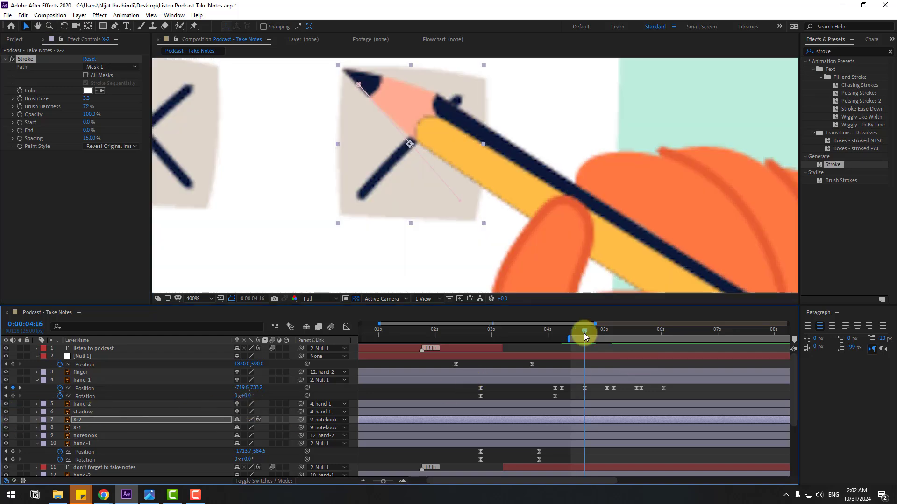
{"action": "left_click", "coordinate": [20, 131]}
- Keyframe X-2's Stroke End at 100% at 0:00:05:01 and preview the line being drawn
{"action": "left_click", "coordinate": [599, 332]}
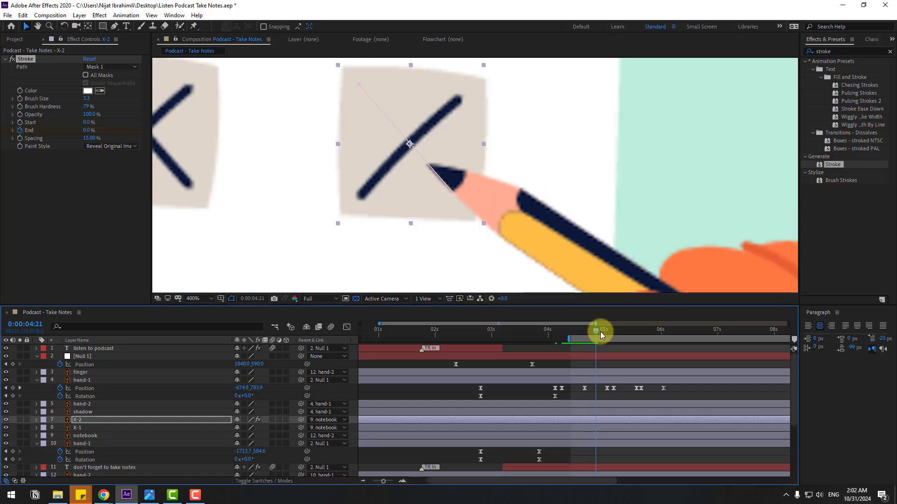
{"action": "left_click_drag", "start_coordinate": [601, 336], "coordinate": [606, 333]}
{"action": "left_click", "coordinate": [87, 126]}
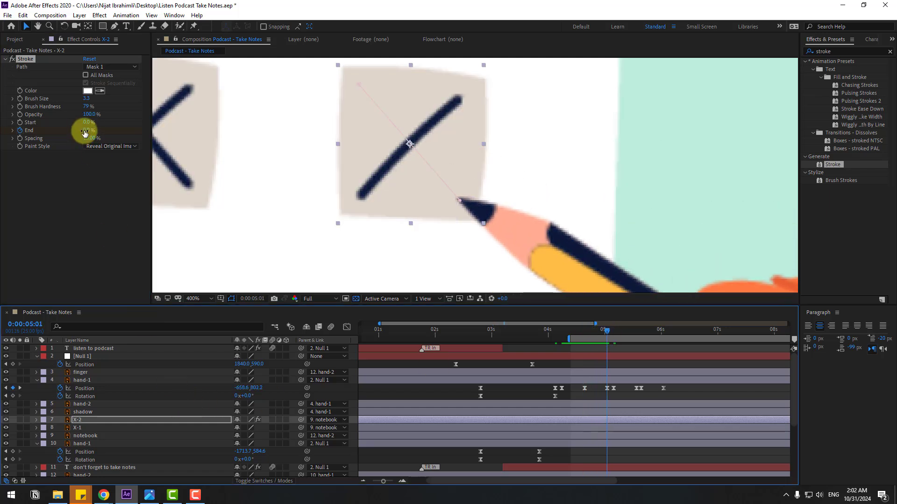
{"action": "left_click_drag", "start_coordinate": [85, 133], "coordinate": [156, 129]}
{"action": "mouse_move", "coordinate": [584, 322]}
{"action": "left_mouse_down"}
{"action": "mouse_move", "coordinate": [562, 329]}
{"action": "mouse_move", "coordinate": [613, 335]}
{"action": "left_mouse_up"}
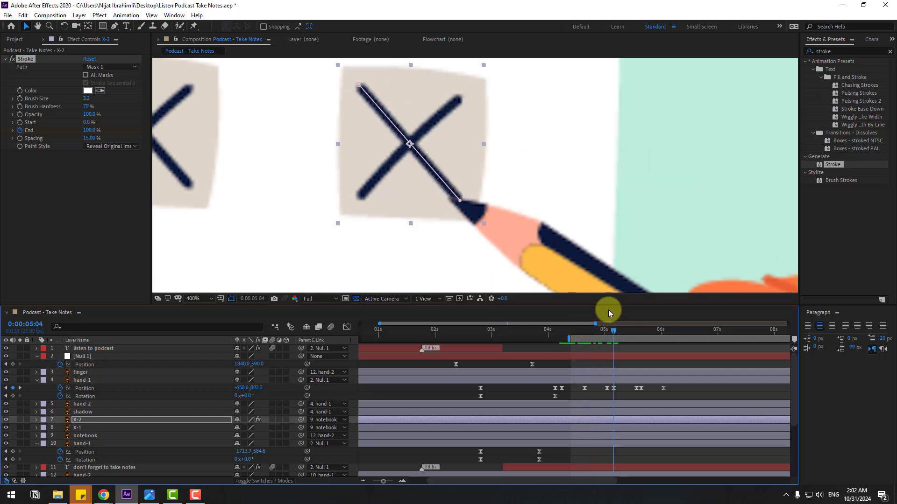
{"action": "key", "text": "space"}
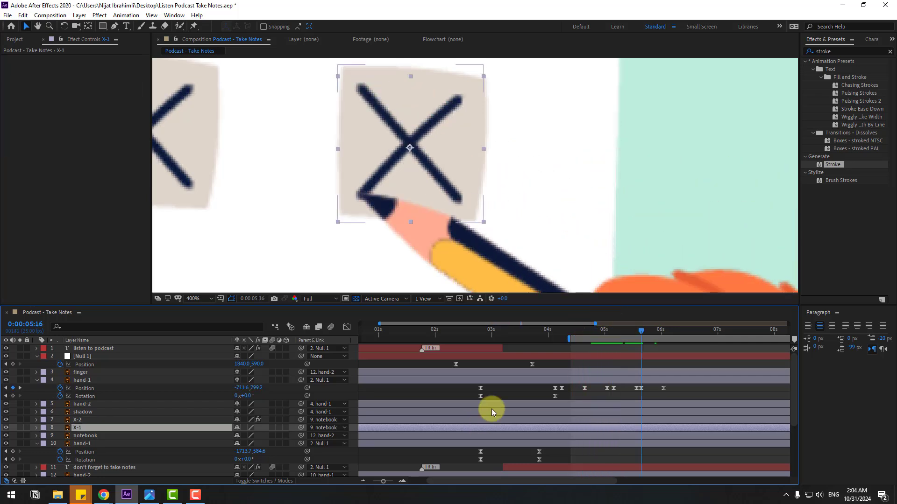
{"action": "left_click", "coordinate": [511, 399]}
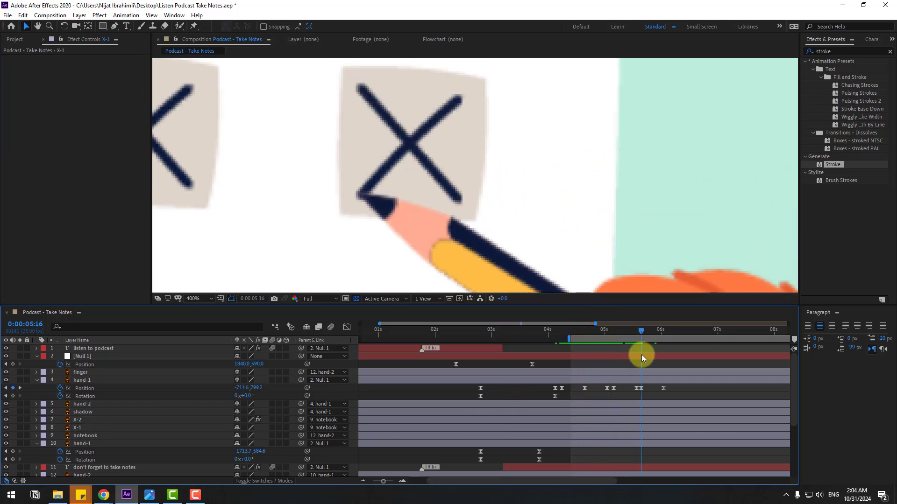
{"action": "key", "text": "space"}
{"action": "key", "text": "space"}
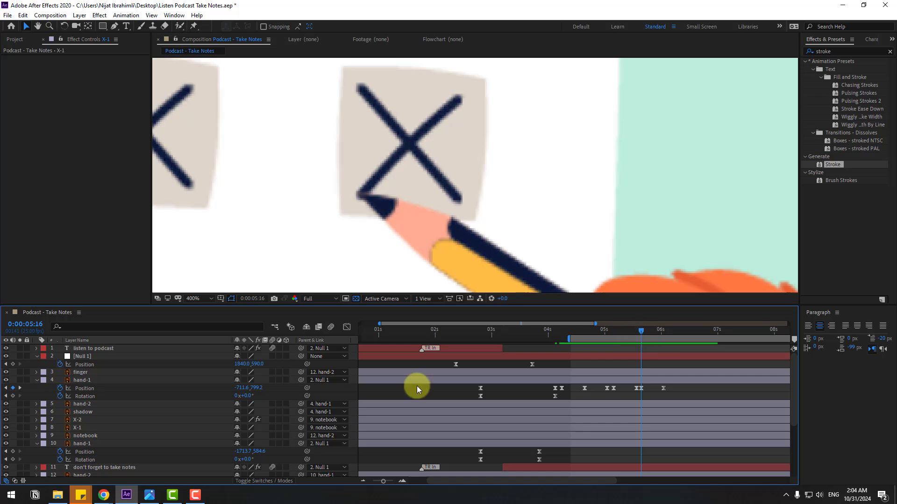
- Draw an open mask path on the X-1 layer with the Pen tool, from its diagonal's lower end to its upper end
{"action": "left_click", "coordinate": [80, 427]}
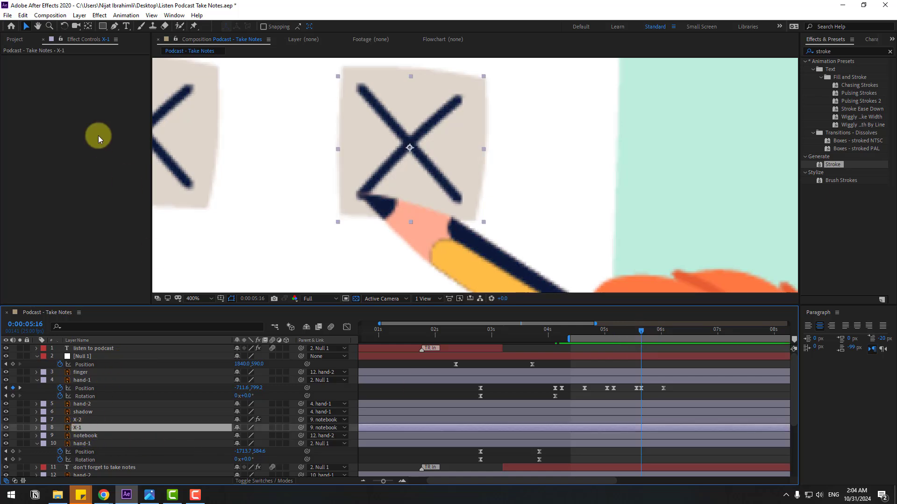
{"action": "left_click", "coordinate": [114, 27]}
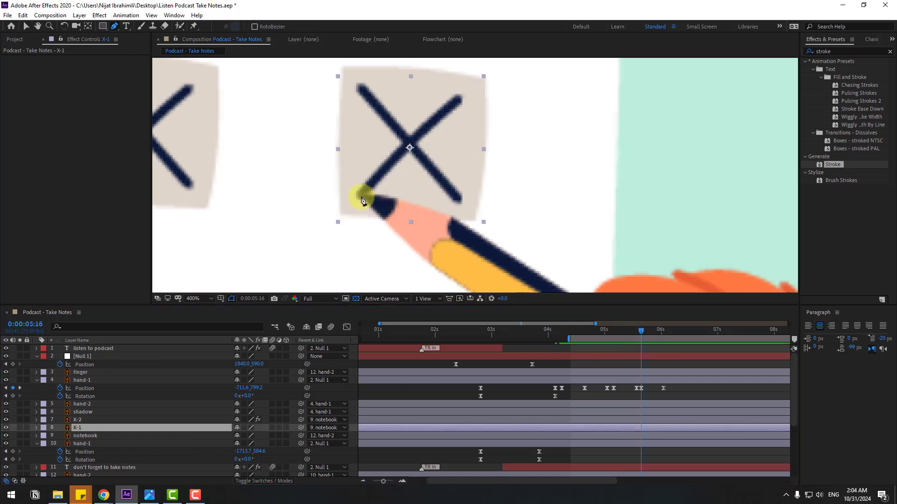
{"action": "left_click", "coordinate": [359, 198]}
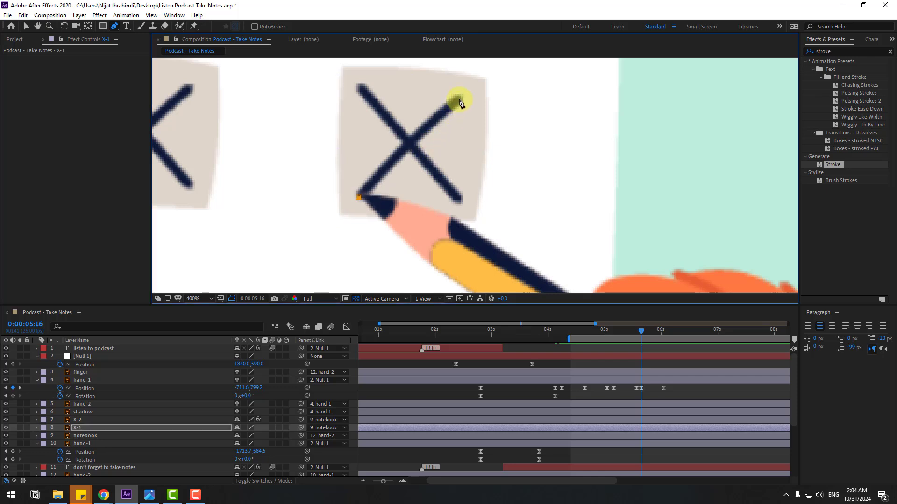
{"action": "left_click", "coordinate": [27, 27]}
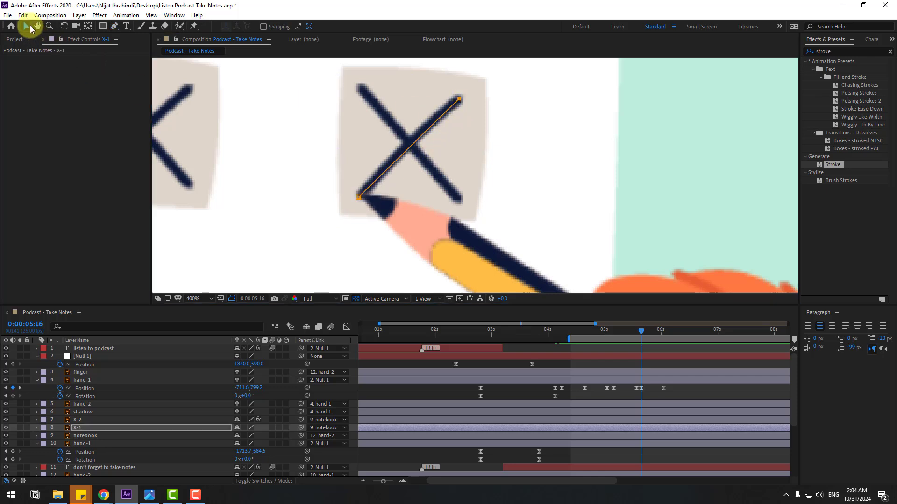
- Apply the Stroke effect to X-1 with Paint Style Reveal Original Image and Brush Size 4.8
{"action": "left_click_drag", "start_coordinate": [834, 168], "coordinate": [76, 428]}
{"action": "left_click", "coordinate": [106, 148]}
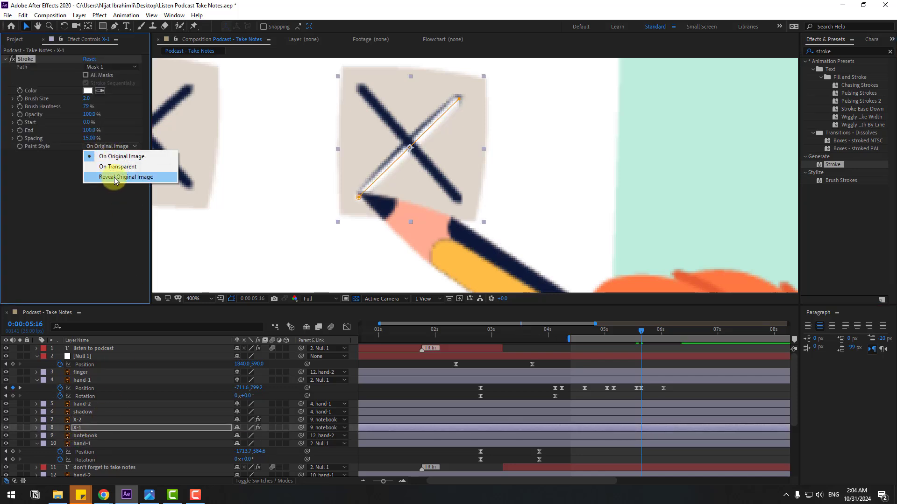
{"action": "left_click", "coordinate": [115, 178]}
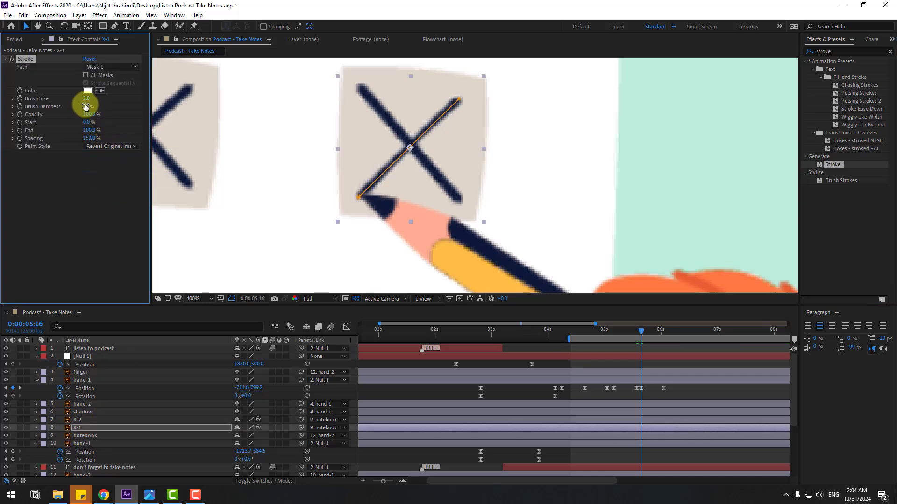
{"action": "left_click_drag", "start_coordinate": [85, 99], "coordinate": [99, 100]}
- Keyframe X-1's Stroke End from 0% at 0:00:05:16 to 100% at 0:00:06:01 and check the reveal against the pencil
{"action": "left_click_drag", "start_coordinate": [89, 130], "coordinate": [28, 134]}
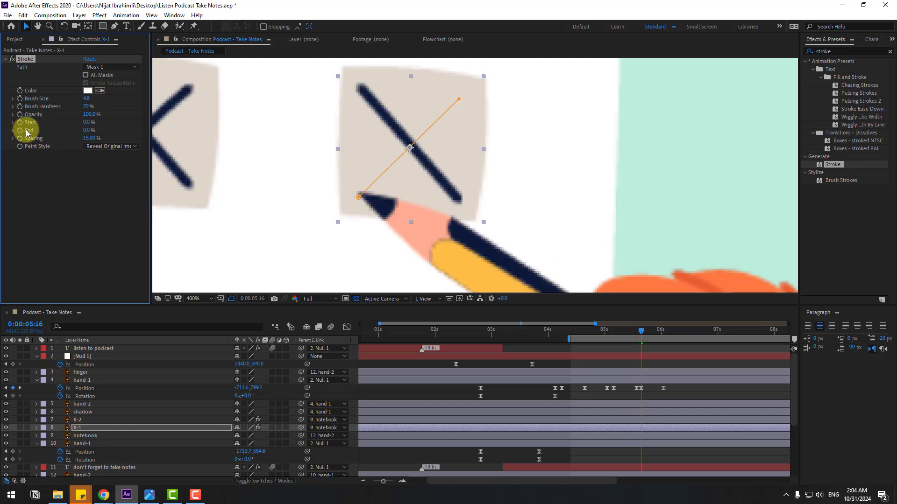
{"action": "left_click", "coordinate": [20, 130]}
{"action": "left_click", "coordinate": [661, 332]}
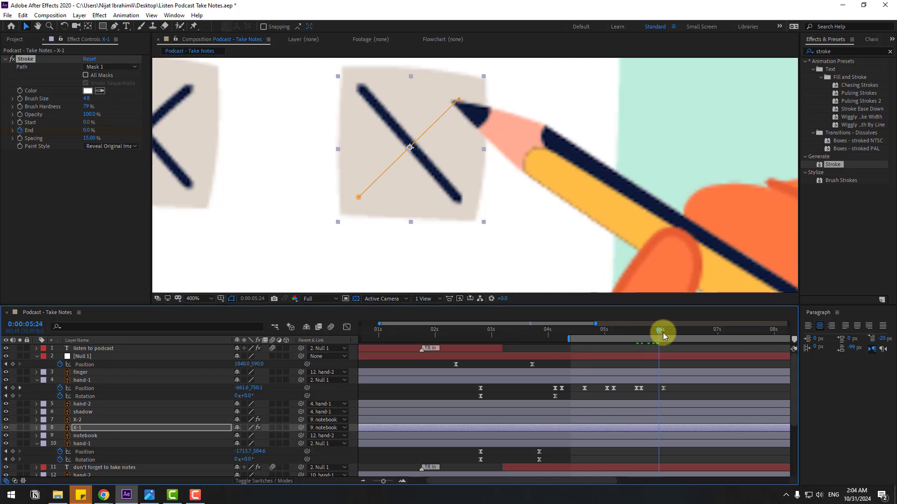
{"action": "left_click_drag", "start_coordinate": [86, 131], "coordinate": [147, 130]}
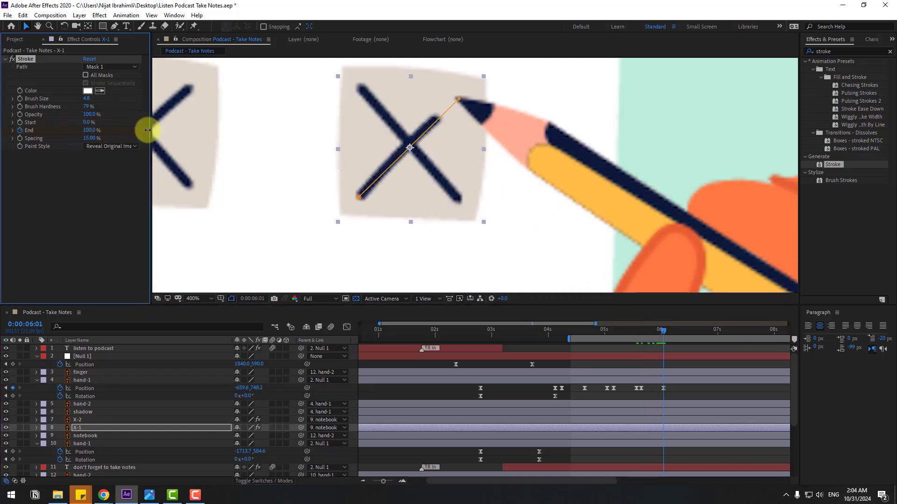
{"action": "mouse_move", "coordinate": [657, 333]}
{"action": "left_mouse_down"}
{"action": "mouse_move", "coordinate": [637, 336]}
{"action": "mouse_move", "coordinate": [654, 336]}
{"action": "left_mouse_up"}
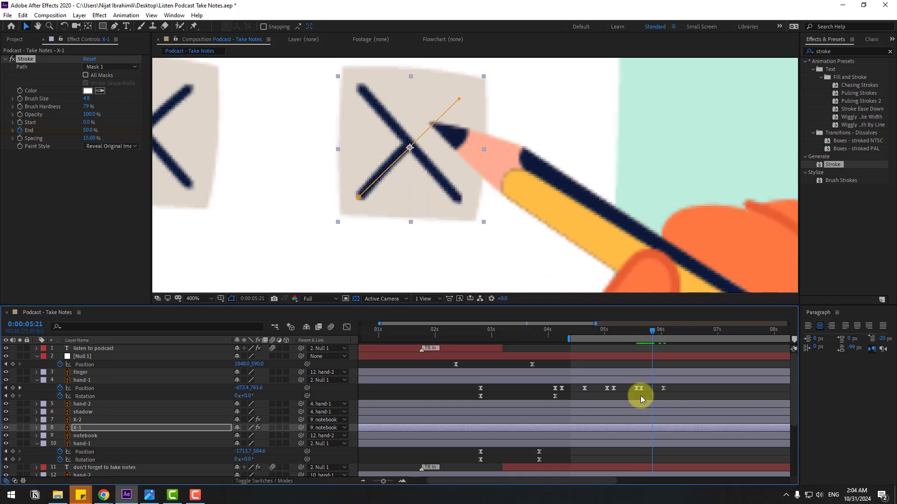
- Reveal X-1's keyframes and apply Easy Ease to both Stroke End keyframes
{"action": "left_click", "coordinate": [77, 429]}
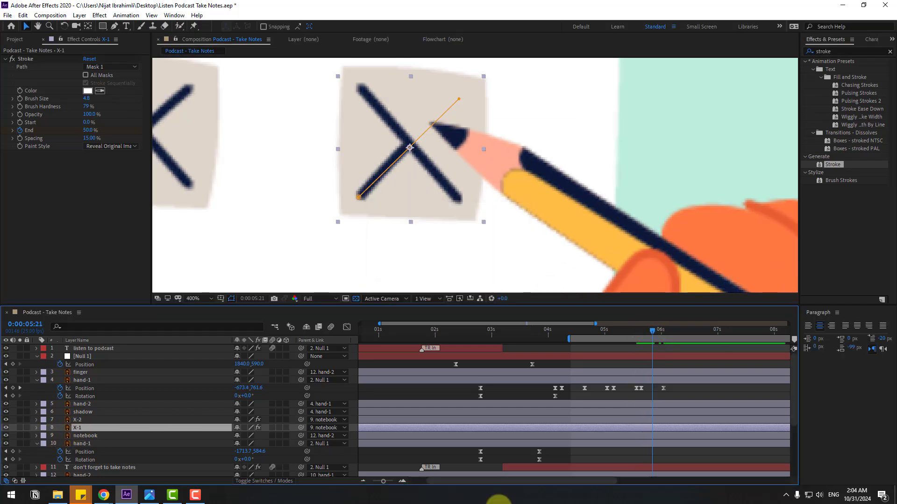
{"action": "key", "text": "u"}
{"action": "left_click_drag", "start_coordinate": [675, 439], "coordinate": [638, 449]}
{"action": "right_click", "coordinate": [640, 444]}
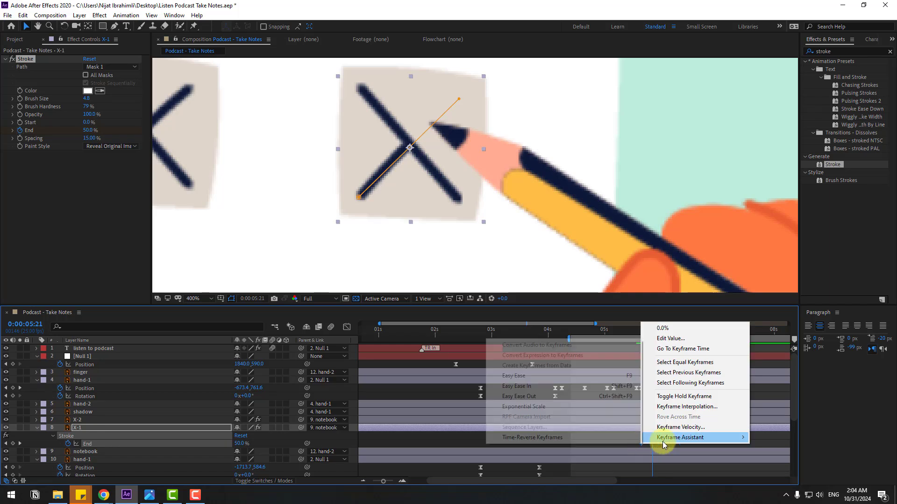
{"action": "mouse_move", "coordinate": [662, 439]}
{"action": "left_click", "coordinate": [556, 373]}
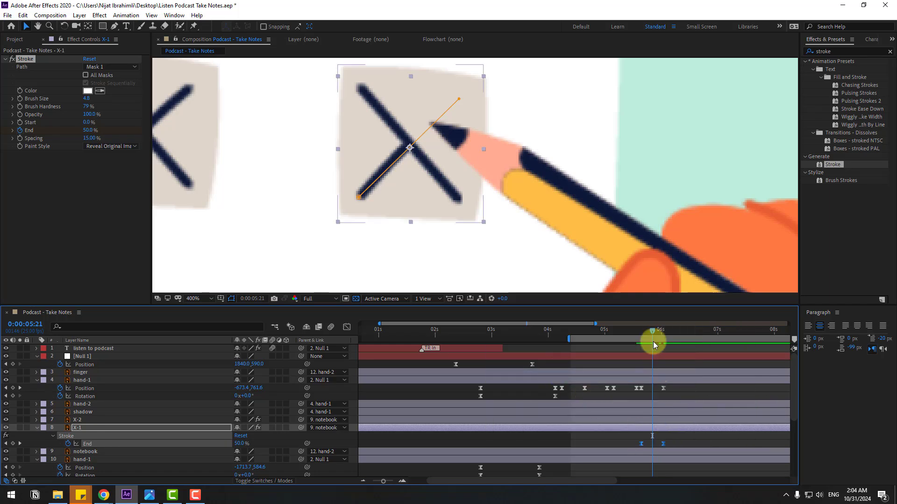
- Shift X-1's final Stroke End keyframe about two frames earlier to match the pencil tip, and preview the whole animation
{"action": "left_click_drag", "start_coordinate": [653, 337], "coordinate": [656, 331]}
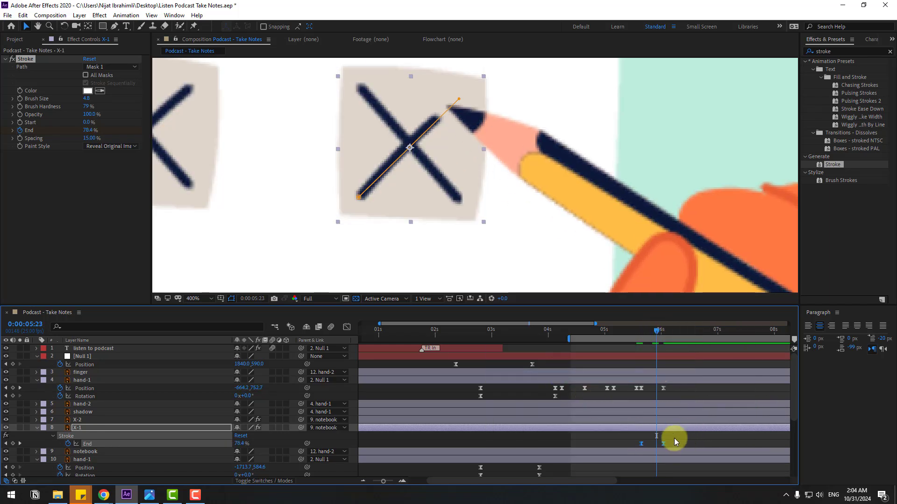
{"action": "left_click_drag", "start_coordinate": [665, 443], "coordinate": [662, 444]}
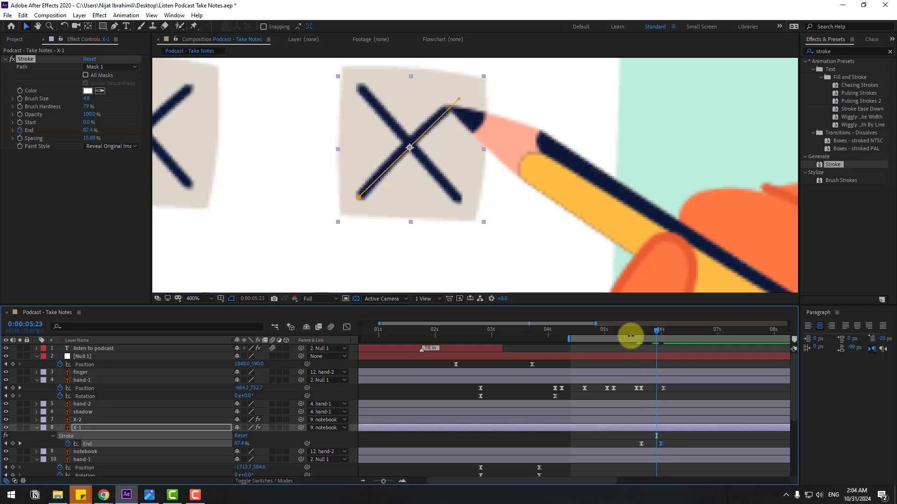
{"action": "left_click_drag", "start_coordinate": [639, 329], "coordinate": [659, 332]}
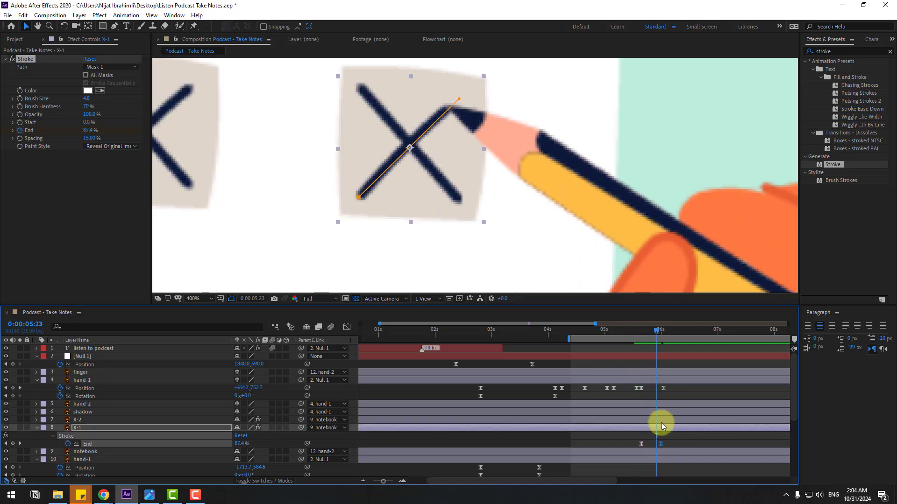
{"action": "left_click_drag", "start_coordinate": [660, 442], "coordinate": [658, 444]}
{"action": "left_click_drag", "start_coordinate": [637, 331], "coordinate": [665, 331]}
{"action": "key", "text": "space"}
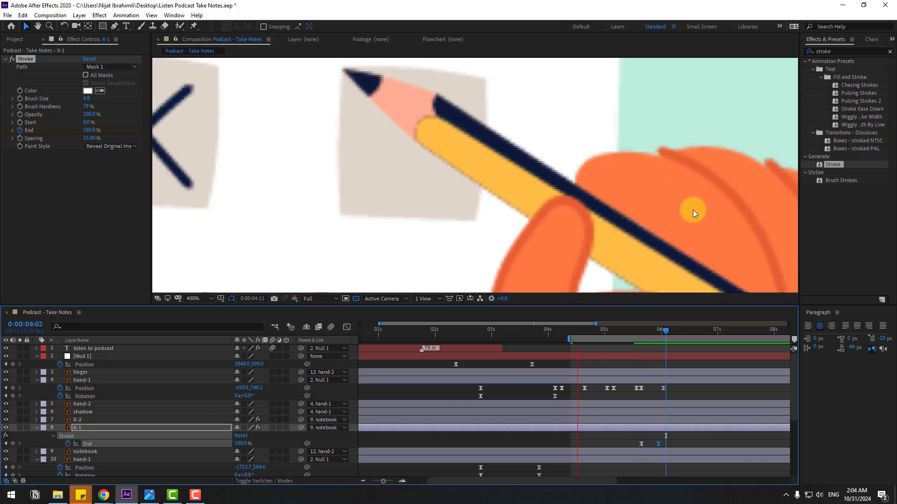
{"action": "scroll", "coordinate": [683, 208], "scroll_direction": "down", "scroll_amount": 1}
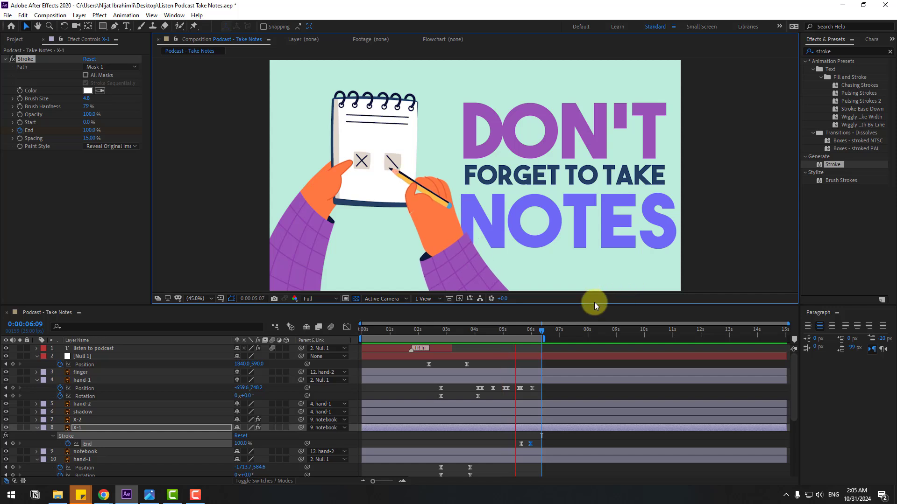
{"action": "key", "text": "space"}
- Collapse the open layer properties and keyframe the BG layer's Opacity at 100% at 0:00:03:01
{"action": "left_click", "coordinate": [37, 427]}
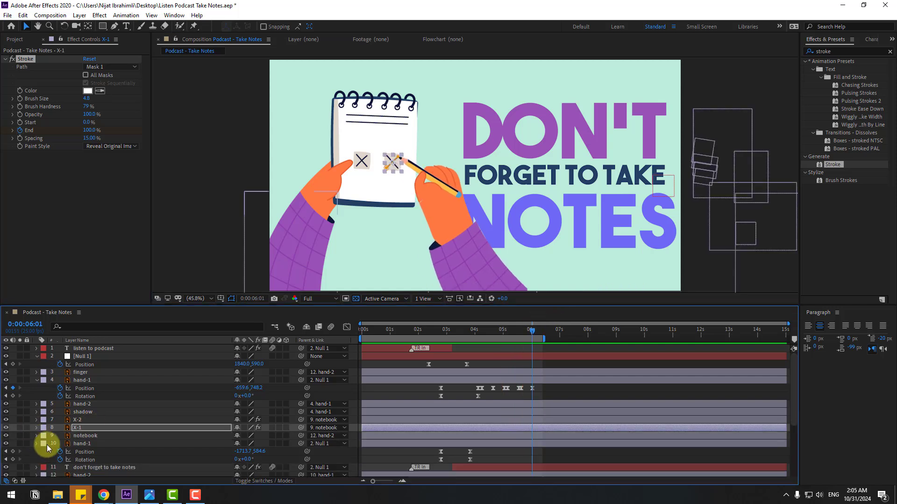
{"action": "left_click", "coordinate": [37, 444]}
{"action": "scroll", "coordinate": [153, 438], "scroll_direction": "down", "scroll_amount": 5}
{"action": "left_click", "coordinate": [80, 466]}
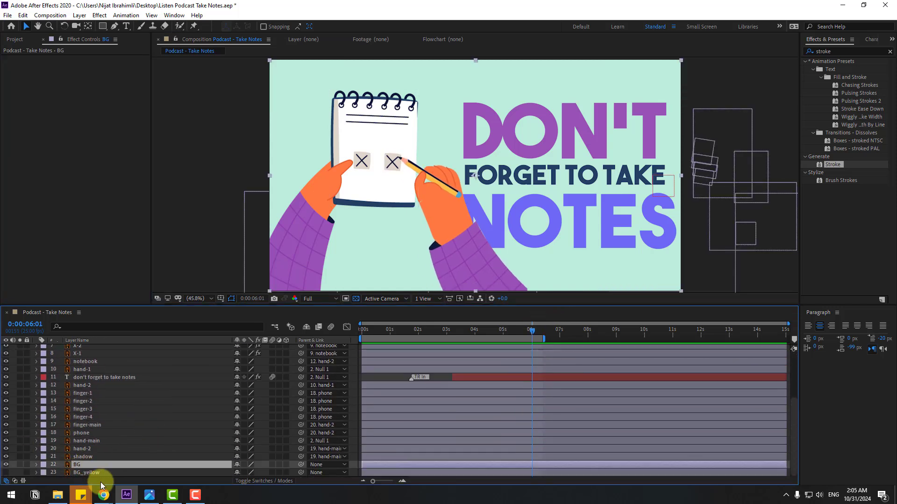
{"action": "left_click", "coordinate": [447, 329]}
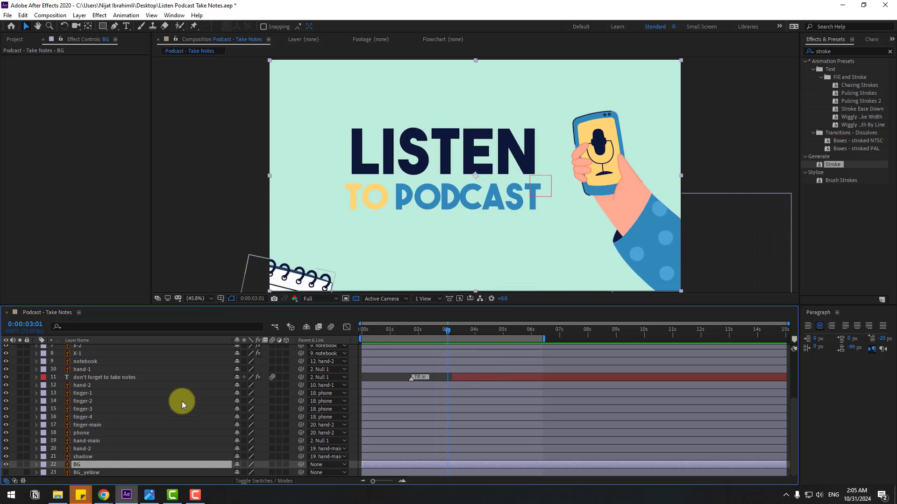
{"action": "key", "text": "t"}
{"action": "left_click", "coordinate": [60, 465]}
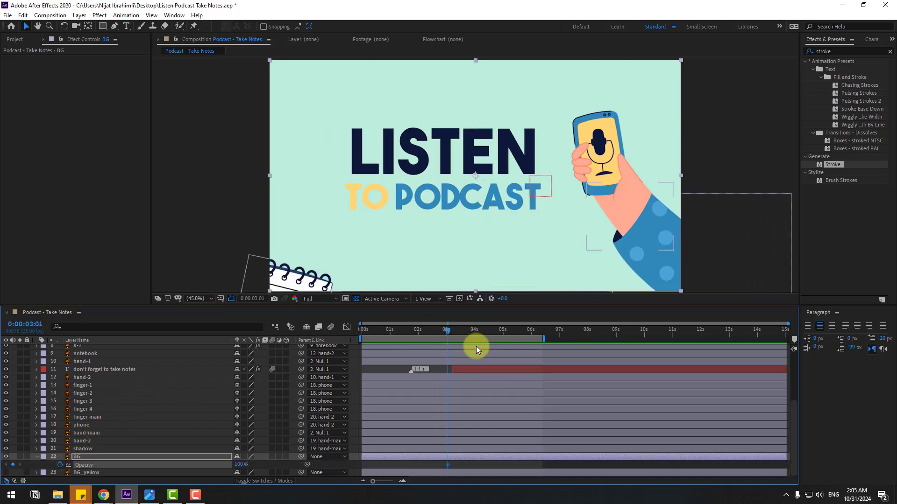
- Keyframe BG's Opacity at 0% at 0:00:03:23, make the BG_yellow layer visible, and preview the background color transition
{"action": "left_click", "coordinate": [472, 331]}
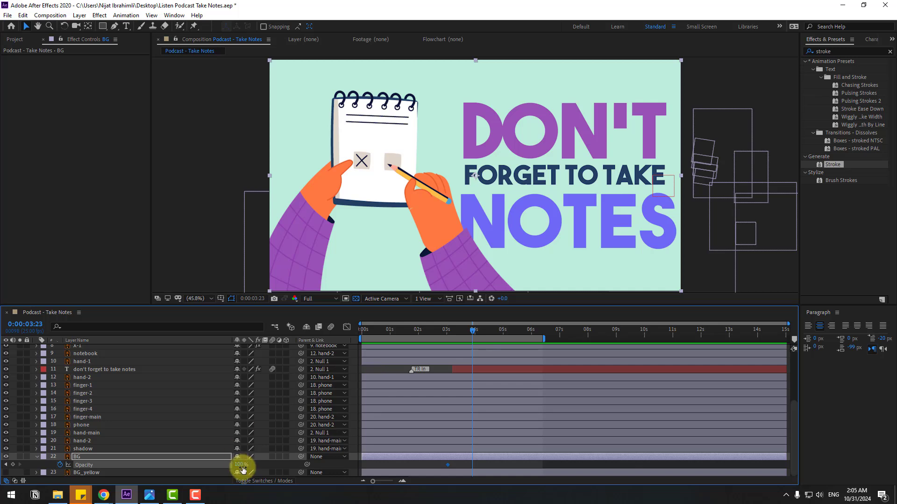
{"action": "left_click_drag", "start_coordinate": [239, 465], "coordinate": [144, 472]}
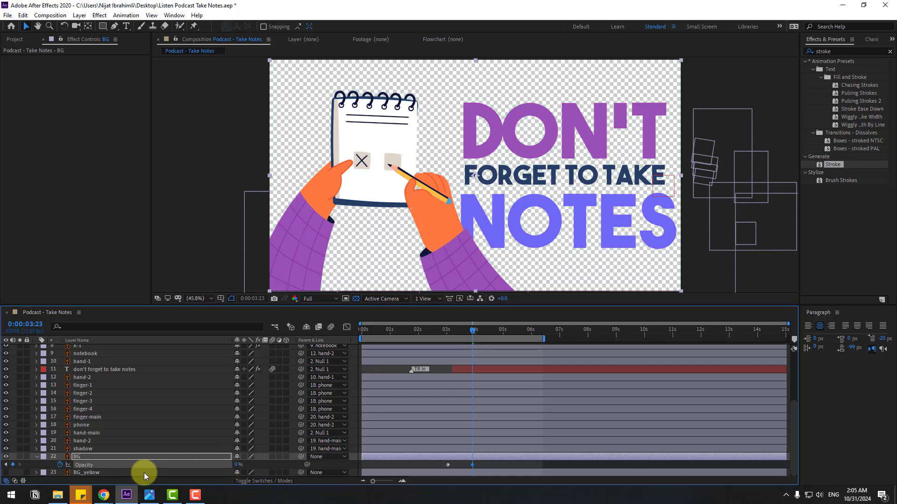
{"action": "left_click", "coordinate": [5, 473]}
{"action": "left_click_drag", "start_coordinate": [430, 326], "coordinate": [466, 329]}
{"action": "key", "text": "space"}
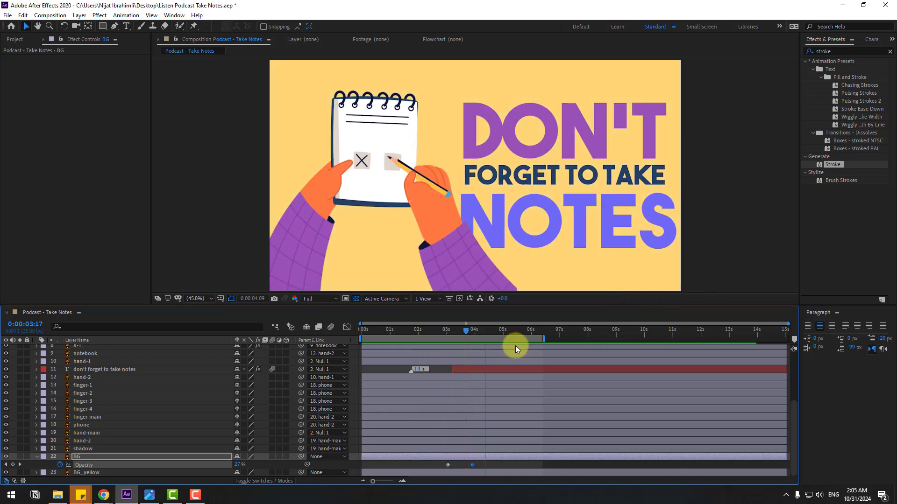
{"action": "key", "text": "space"}
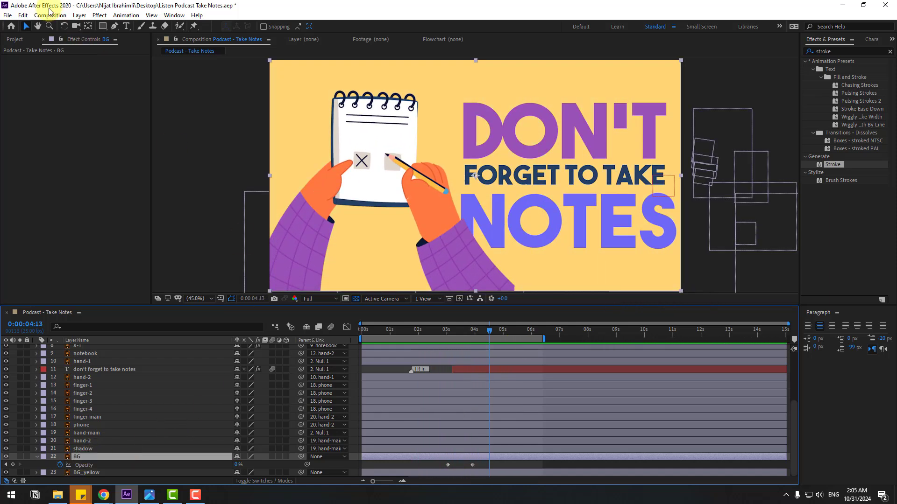
- Create a new solid layer named grid at 1920 × 1080 px directly above the BG layer
{"action": "left_click", "coordinate": [79, 15]}
{"action": "mouse_move", "coordinate": [187, 26]}
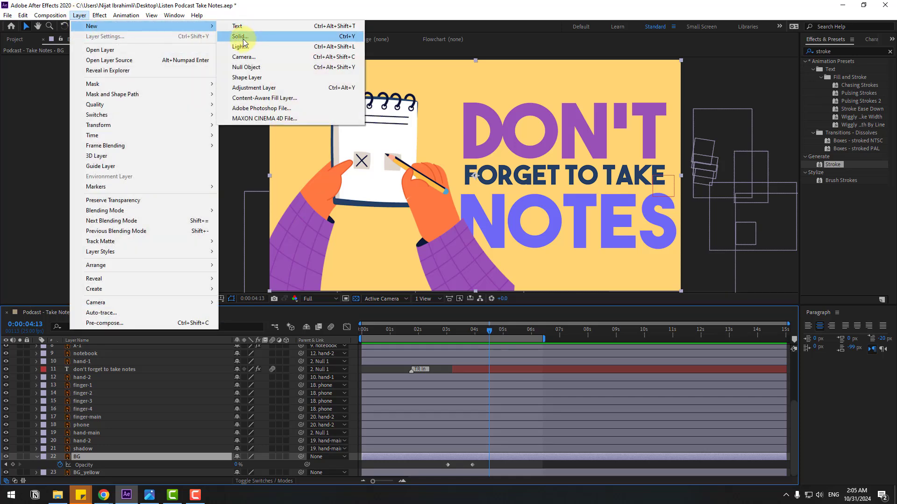
{"action": "left_click", "coordinate": [239, 36]}
{"action": "type", "text": "grid"}
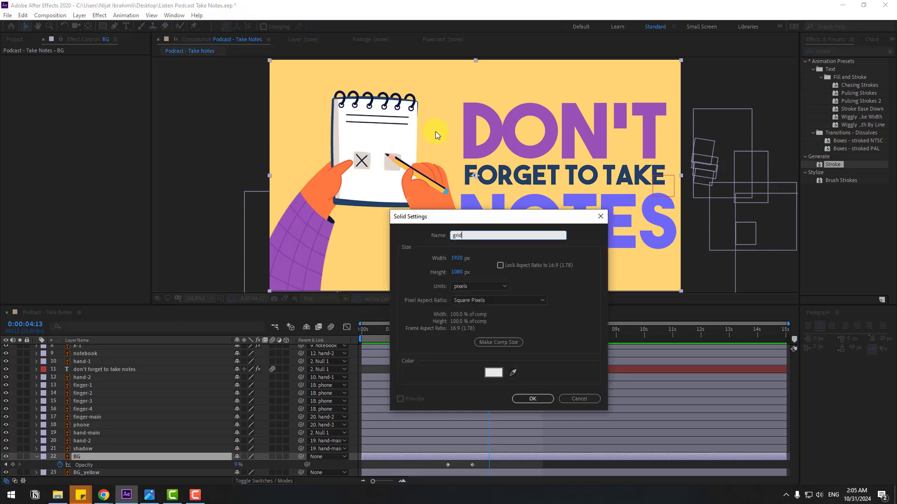
{"action": "left_click", "coordinate": [527, 399]}
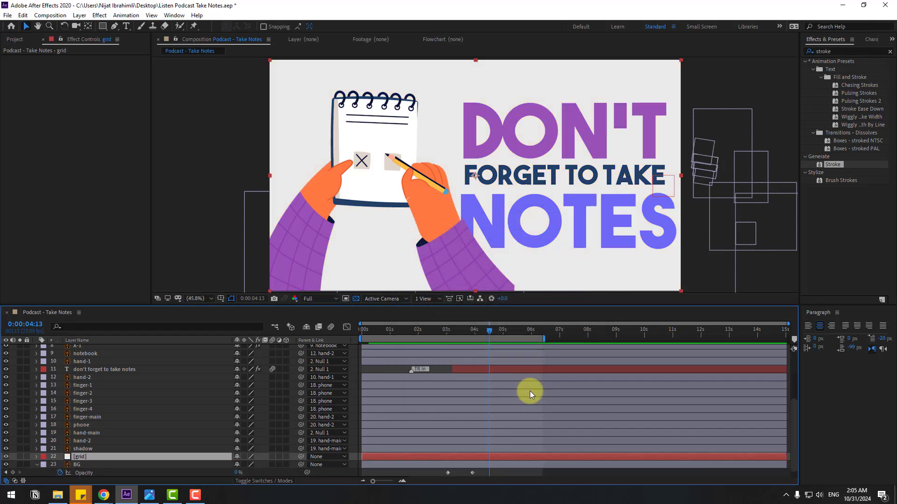
- Find the Grid effect and apply it to the grid layer
{"action": "double_click", "coordinate": [840, 49]}
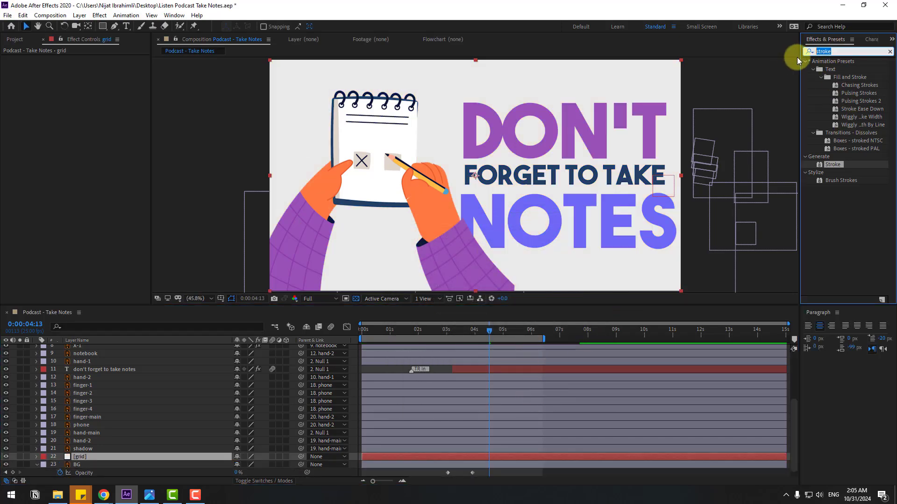
{"action": "type", "text": "grid"}
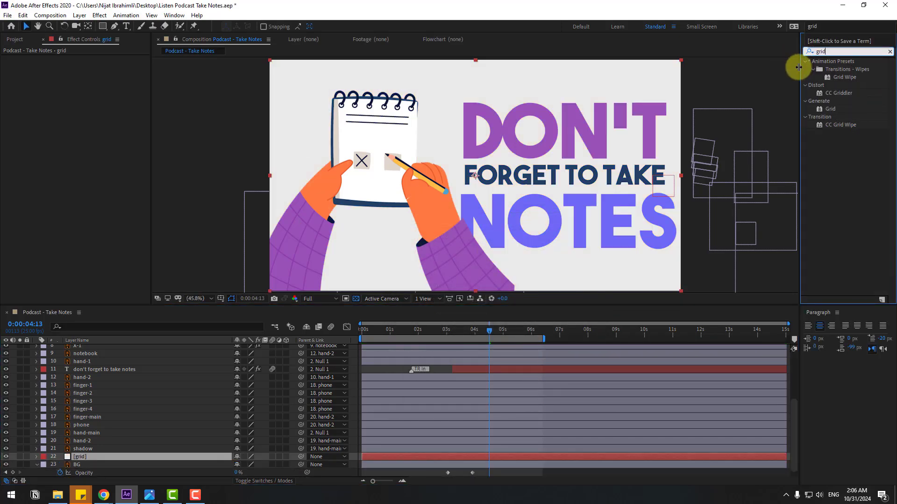
{"action": "left_click_drag", "start_coordinate": [831, 109], "coordinate": [83, 458]}
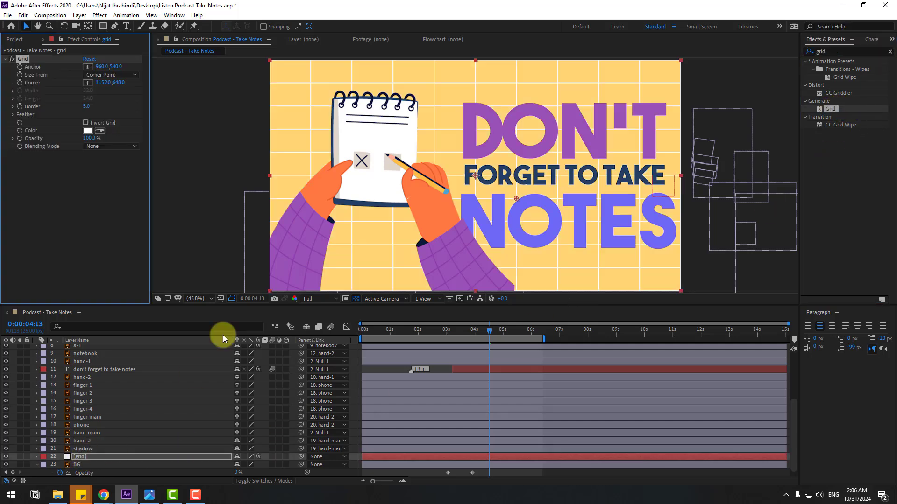
- Size the Grid effect by Width Slider, with Width at about 115.4 and Opacity at 40%
{"action": "left_click", "coordinate": [105, 74]}
{"action": "left_click", "coordinate": [102, 91]}
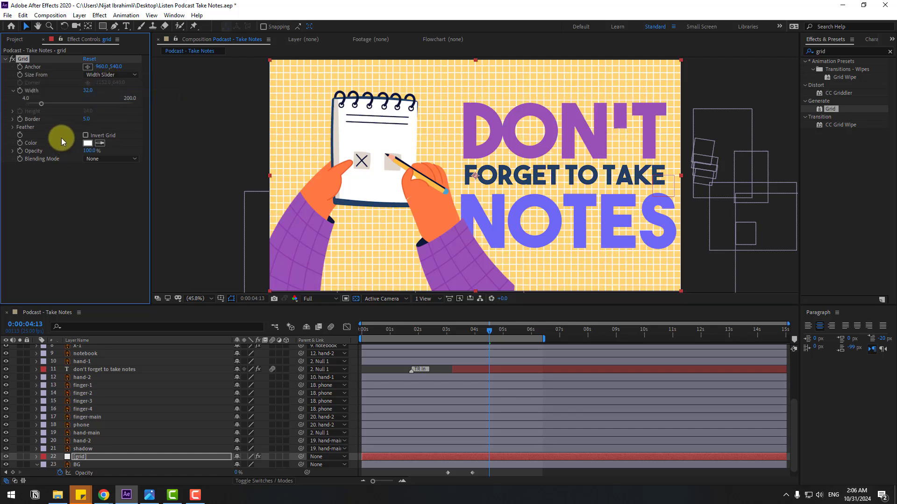
{"action": "left_click_drag", "start_coordinate": [46, 105], "coordinate": [86, 99]}
{"action": "left_click_drag", "start_coordinate": [88, 151], "coordinate": [66, 150]}
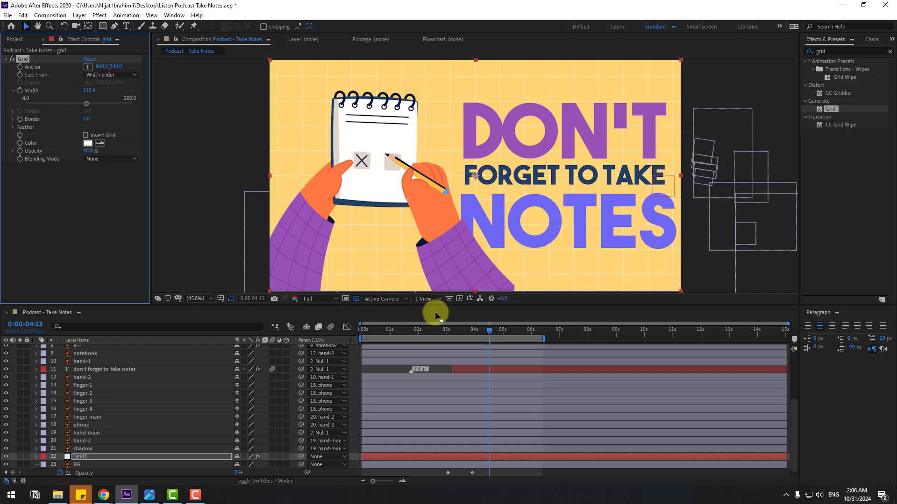
- Parent the grid layer to Null 1 at 0:00:02:09, before the scene slide begins
{"action": "left_click_drag", "start_coordinate": [376, 336], "coordinate": [430, 332]}
{"action": "scroll", "coordinate": [475, 361], "scroll_direction": "up", "scroll_amount": 5}
{"action": "left_click", "coordinate": [124, 355]}
{"action": "scroll", "coordinate": [444, 387], "scroll_direction": "down", "scroll_amount": 3}
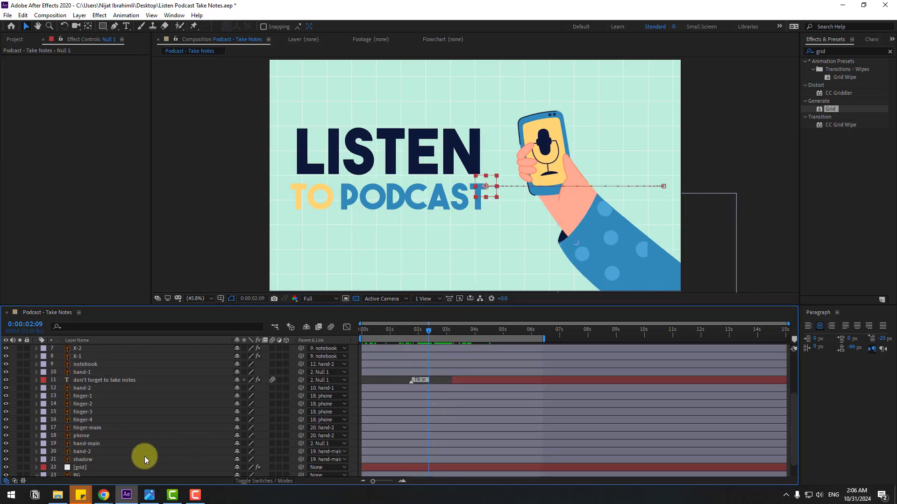
{"action": "scroll", "coordinate": [142, 457], "scroll_direction": "down", "scroll_amount": 1}
{"action": "left_click", "coordinate": [80, 450]}
{"action": "left_click_drag", "start_coordinate": [300, 448], "coordinate": [85, 358]}
- Apply CC RepeTile to the grid layer with Expand Left at about 1013, and preview the scene slide
{"action": "left_click_drag", "start_coordinate": [431, 329], "coordinate": [468, 340]}
{"action": "left_click", "coordinate": [822, 51]}
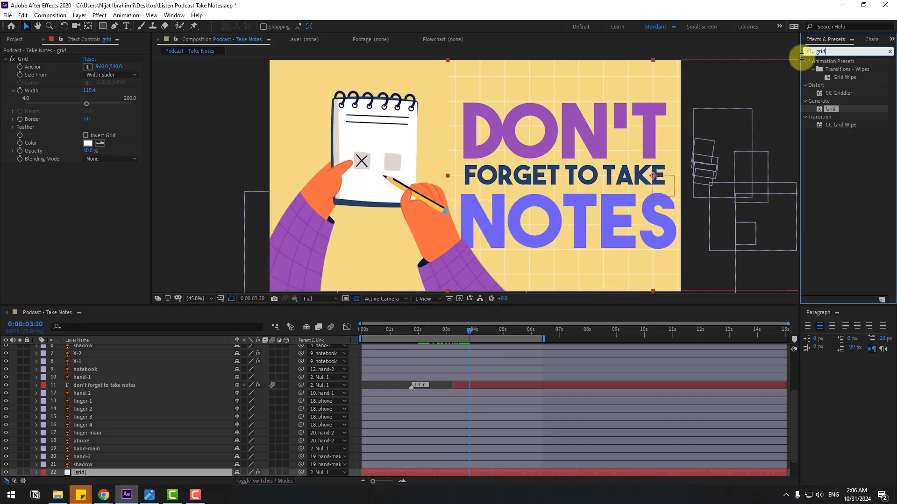
{"action": "type", "text": "tile"}
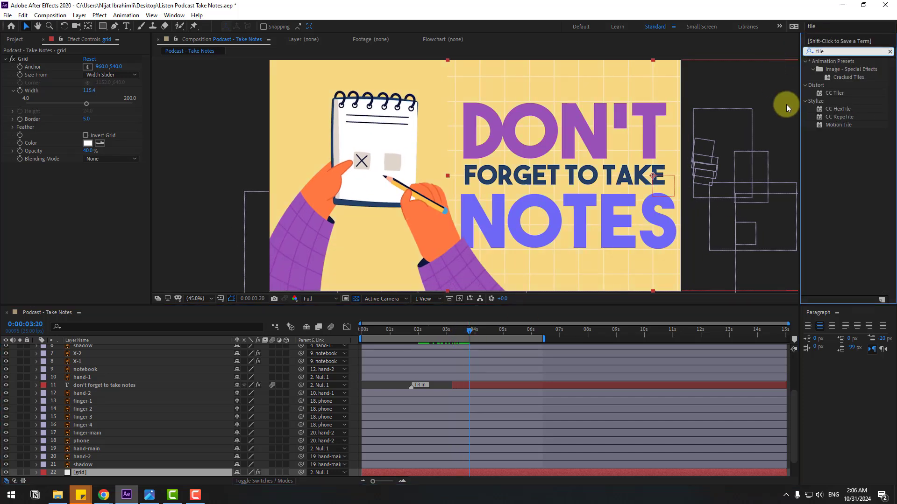
{"action": "left_click_drag", "start_coordinate": [831, 117], "coordinate": [89, 469]}
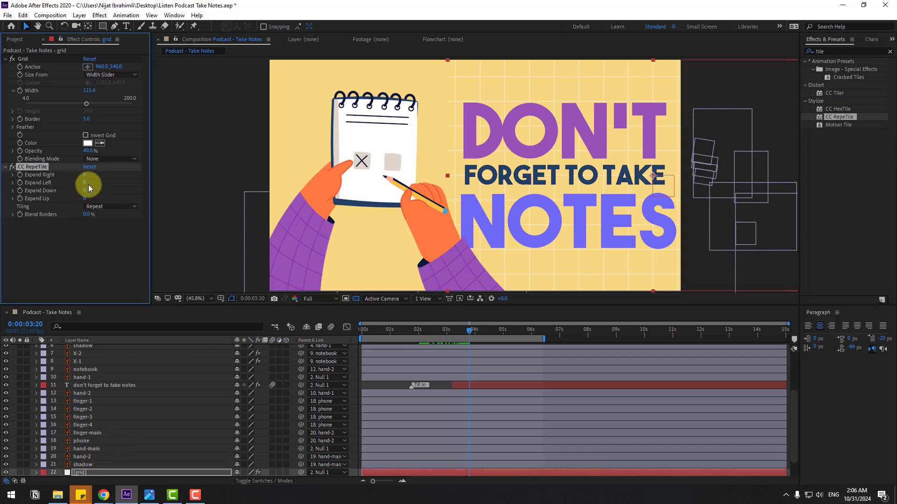
{"action": "left_click_drag", "start_coordinate": [88, 184], "coordinate": [508, 131]}
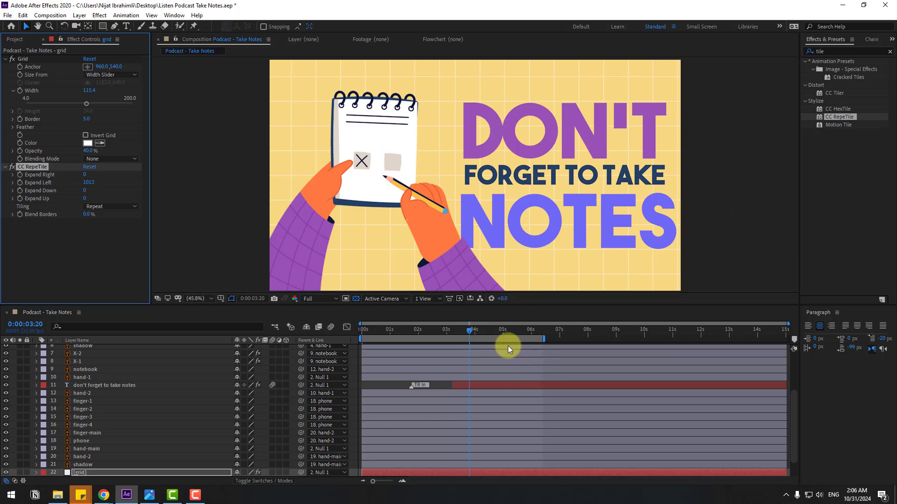
{"action": "key", "text": "space"}
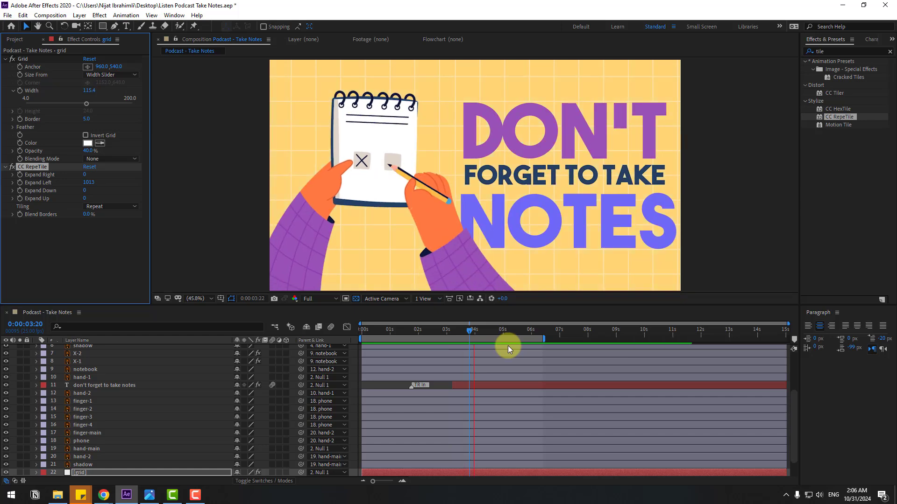
- Add the Particle Fireworks precomp from Animation Composer 3's Starter Precomps Shape Elements at 0:00:03:10
{"action": "left_click_drag", "start_coordinate": [425, 330], "coordinate": [449, 332]}
{"action": "left_click", "coordinate": [455, 333]}
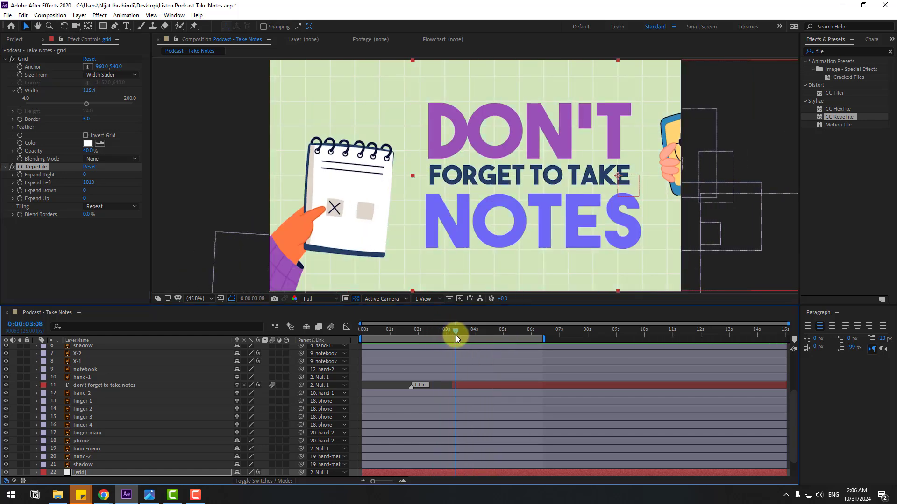
{"action": "left_click", "coordinate": [183, 15]}
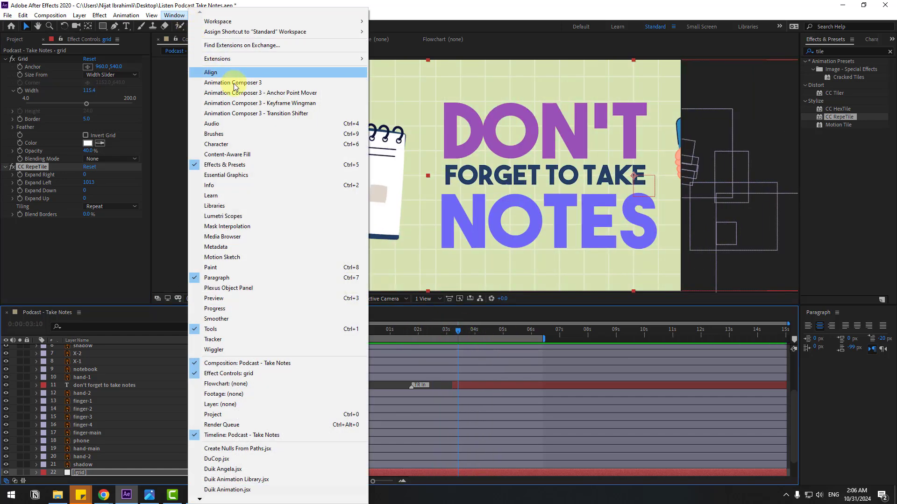
{"action": "left_click", "coordinate": [233, 82]}
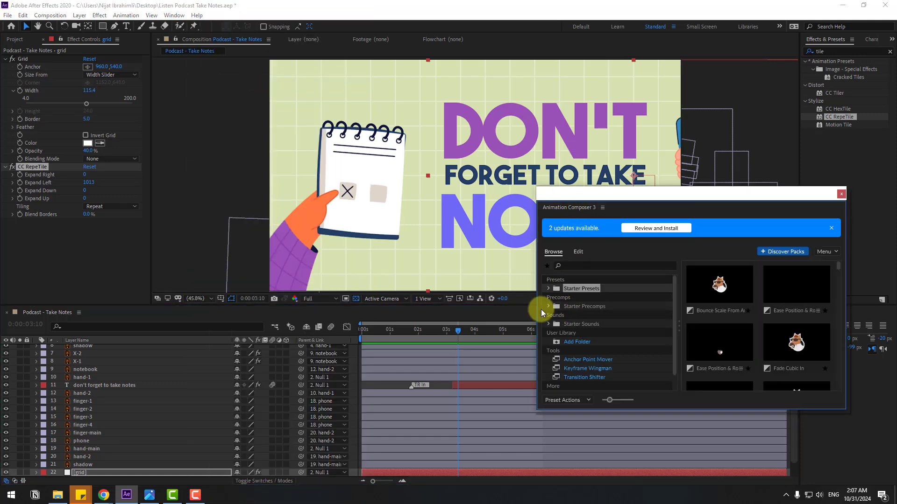
{"action": "left_click", "coordinate": [548, 307]}
{"action": "left_click", "coordinate": [590, 324]}
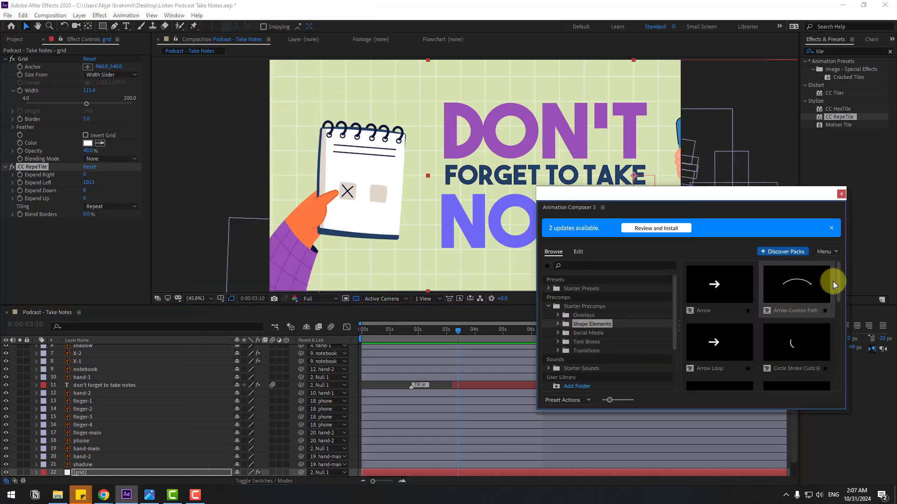
{"action": "left_click_drag", "start_coordinate": [837, 282], "coordinate": [844, 348]}
{"action": "left_click", "coordinate": [819, 326]}
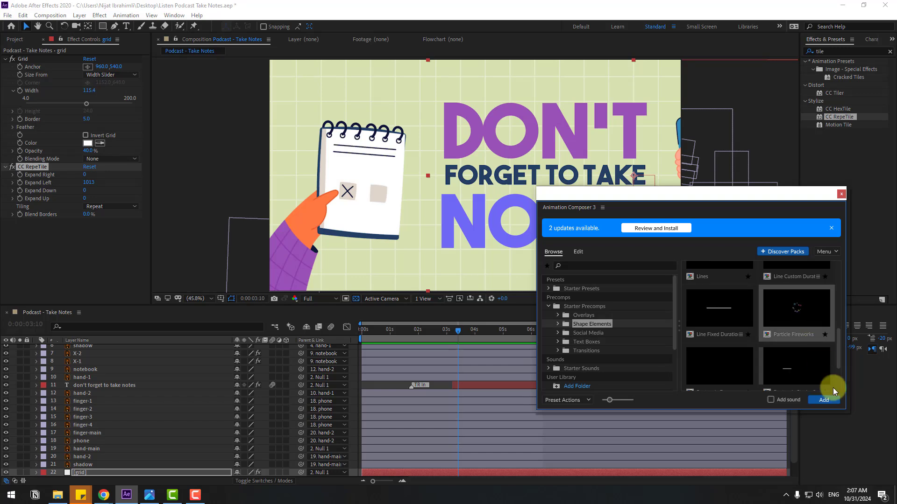
{"action": "left_click", "coordinate": [825, 401]}
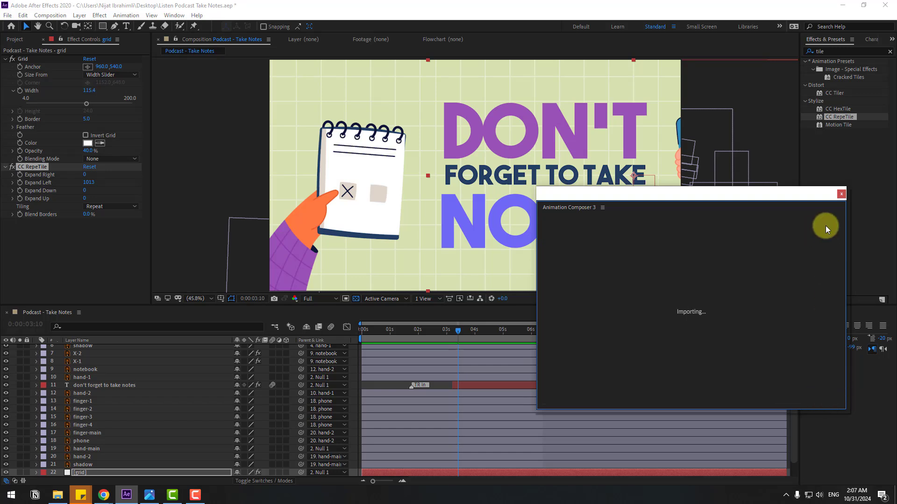
{"action": "left_click", "coordinate": [840, 194]}
- Move the Particle Fireworks layer to the top of the layer stack and shift its start to about 0:00:03:00
{"action": "left_click_drag", "start_coordinate": [111, 360], "coordinate": [106, 347]}
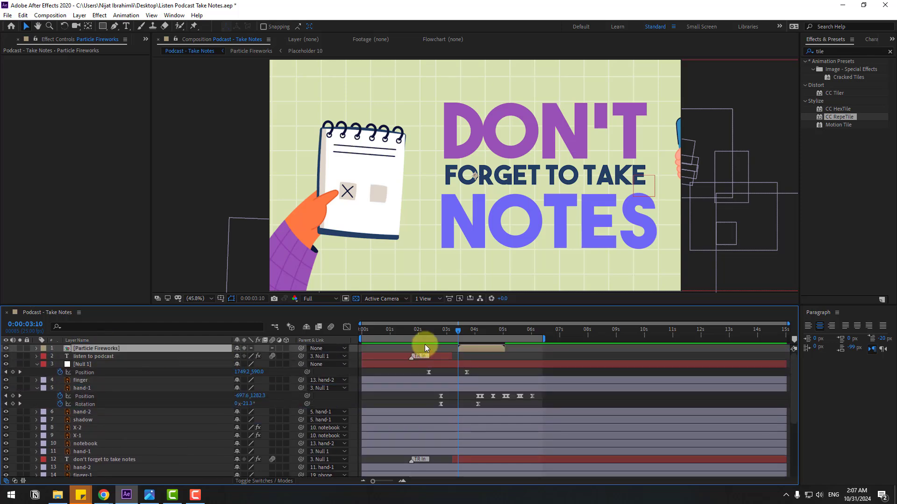
{"action": "left_click_drag", "start_coordinate": [444, 332], "coordinate": [461, 333]}
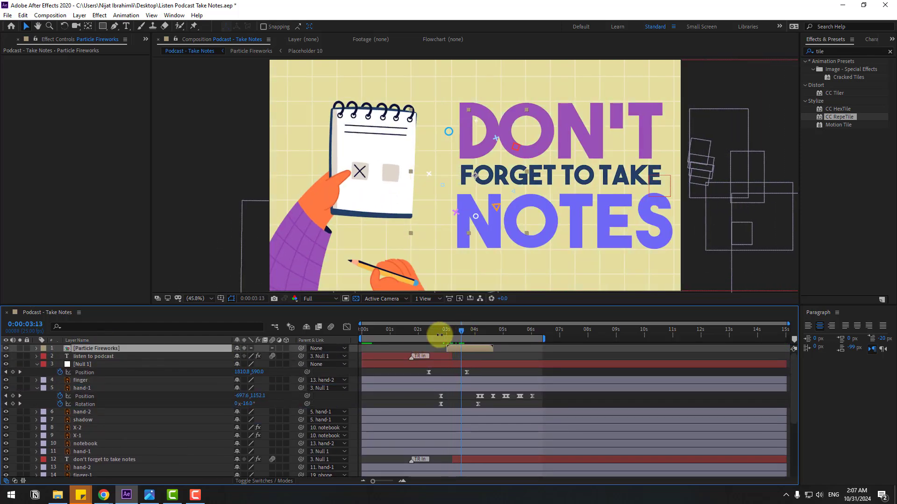
- Scale the Particle Fireworks layer to 142% and position it over the DON'T FORGET TO TAKE NOTES title
{"action": "key", "text": "s"}
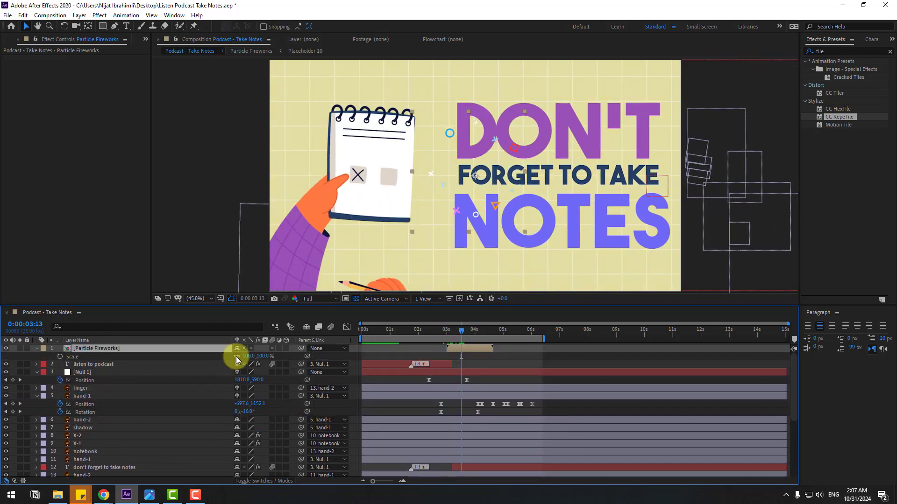
{"action": "left_click_drag", "start_coordinate": [242, 356], "coordinate": [265, 356]}
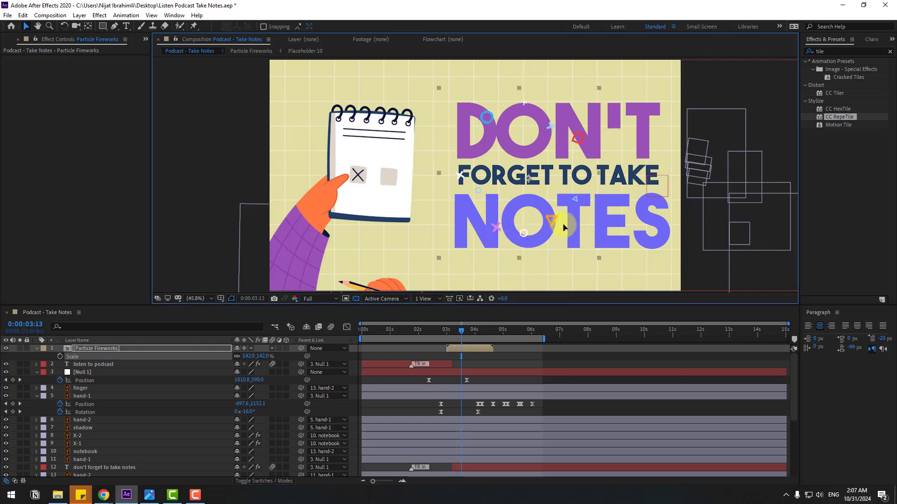